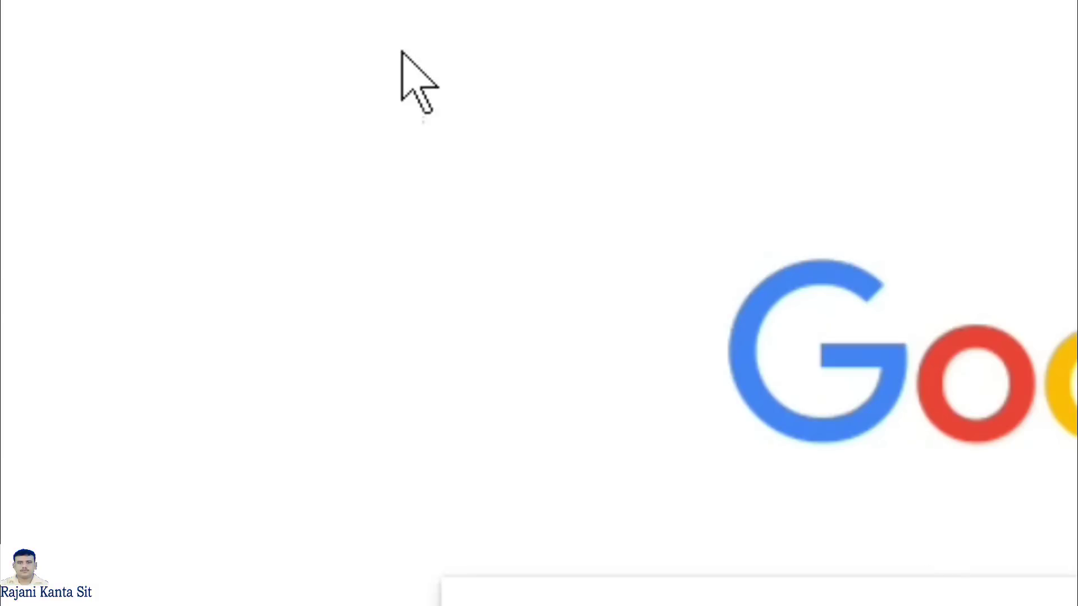
Enter deowb.subho.net in the address bar and load the site
{"action": "left_click", "coordinate": [516, 56]}
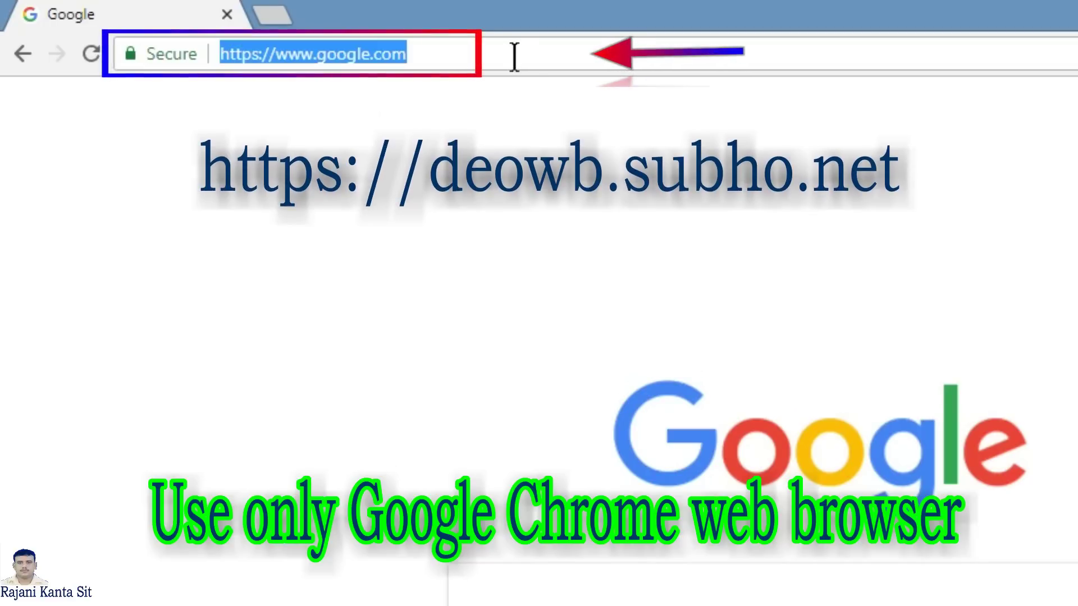
{"action": "type", "text": "de"}
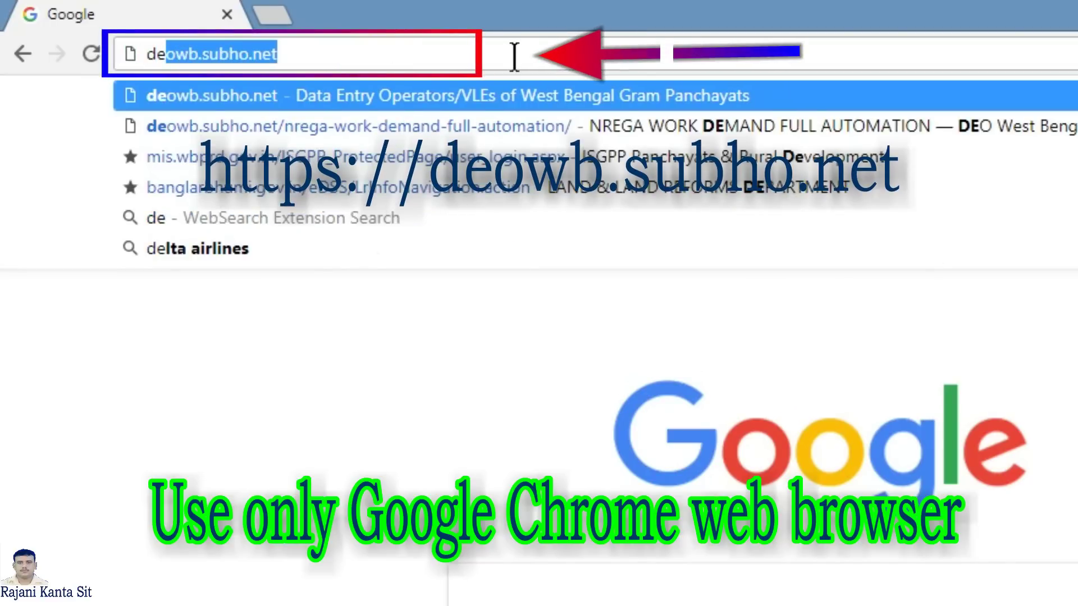
{"action": "key", "text": "Return"}
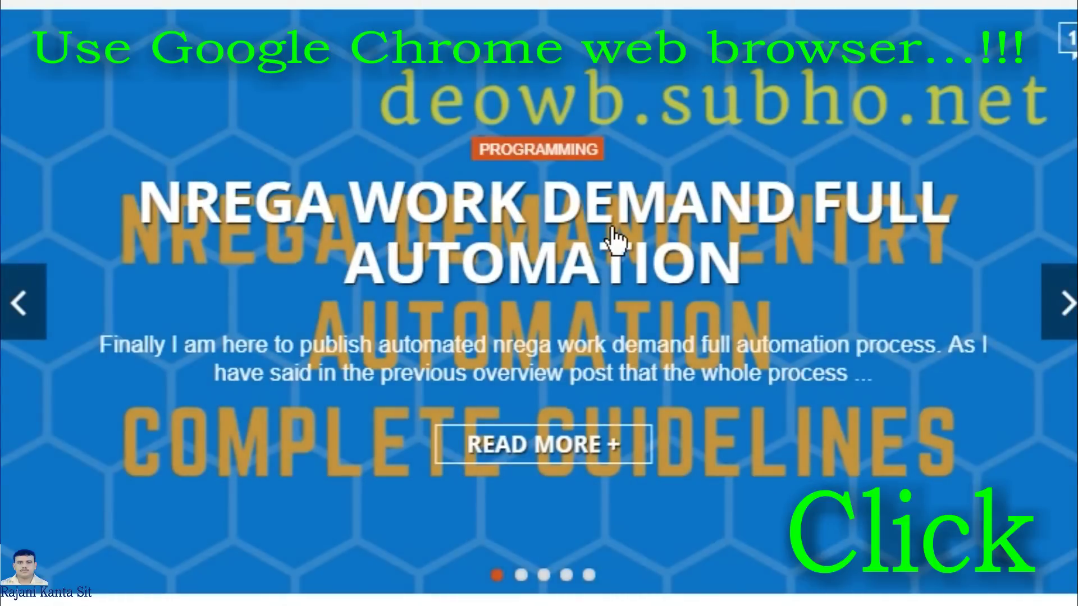
Open the NREGA Work Demand Full Automation post and follow Step 01's link to the Autofill store page
{"action": "left_click", "coordinate": [568, 224]}
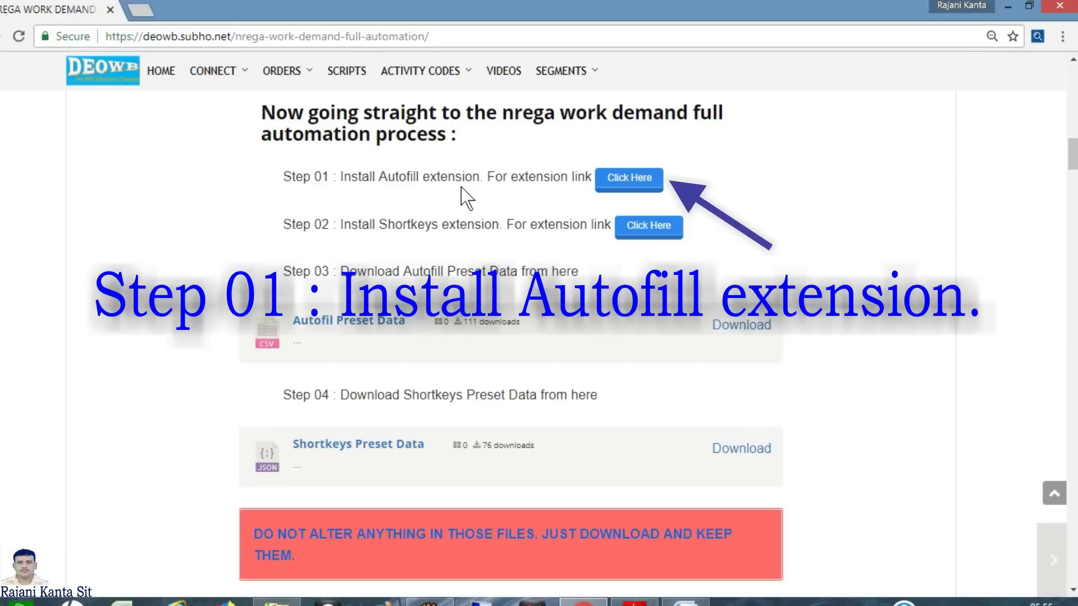
{"action": "left_click", "coordinate": [640, 187]}
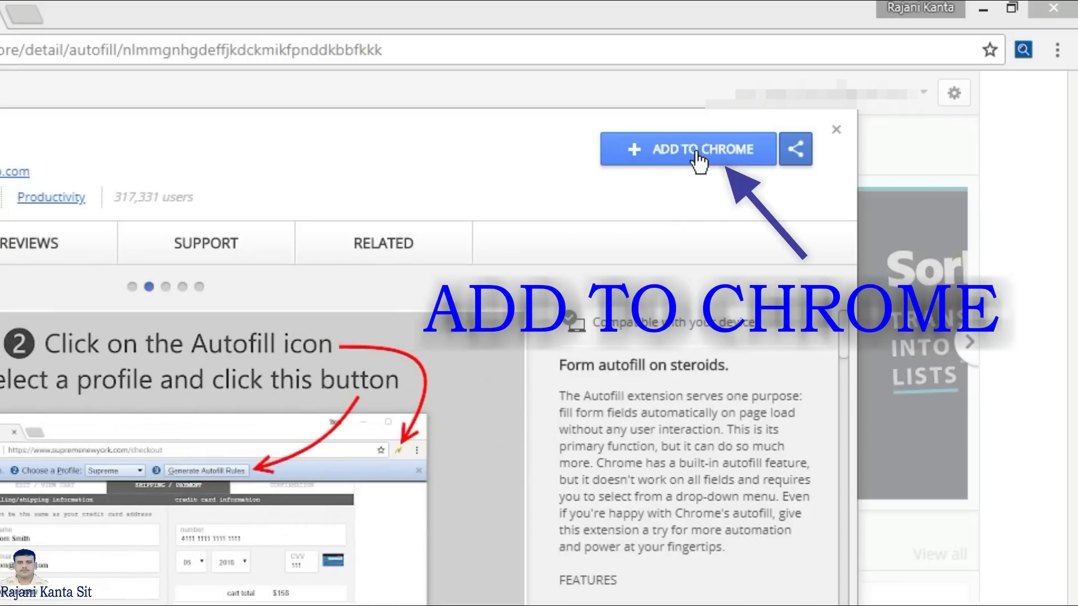
Add the Autofill extension to Chrome, then go to the Shortkeys store page from Step 02
{"action": "left_click", "coordinate": [697, 153]}
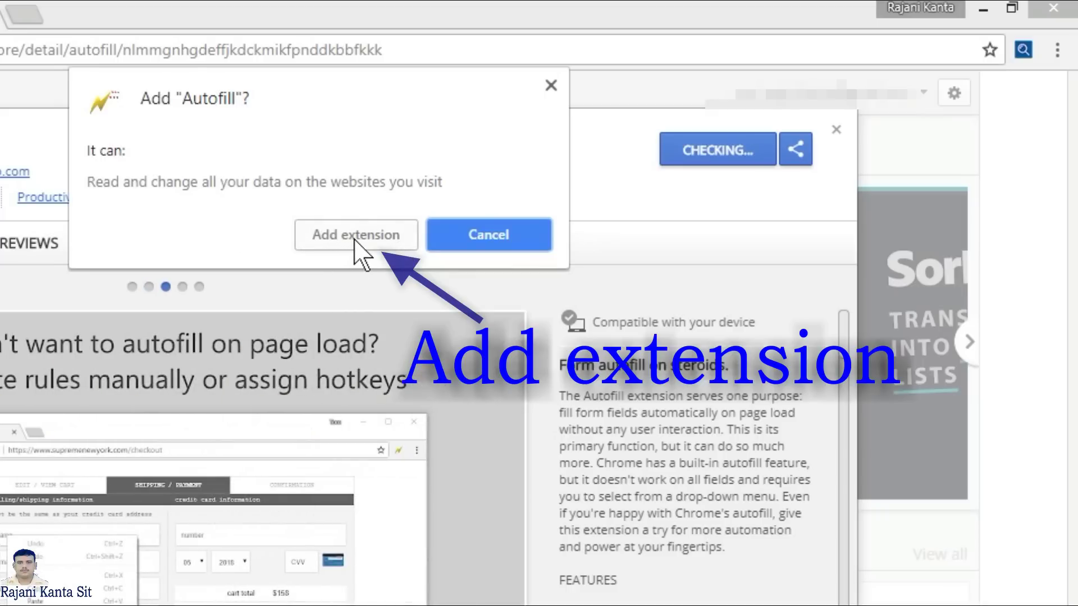
{"action": "left_click", "coordinate": [357, 246]}
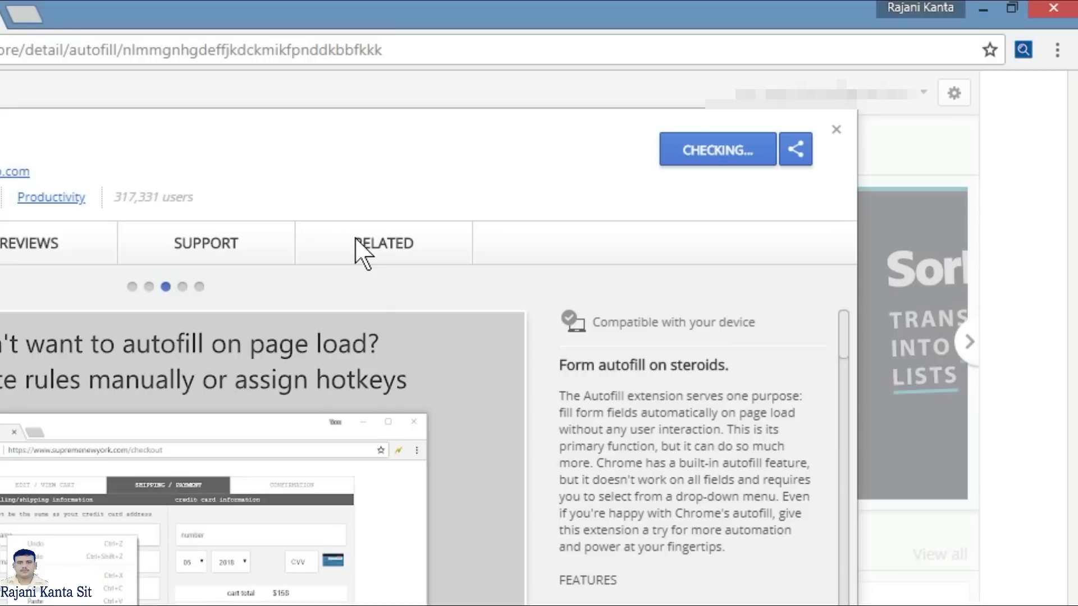
{"action": "left_click", "coordinate": [362, 247]}
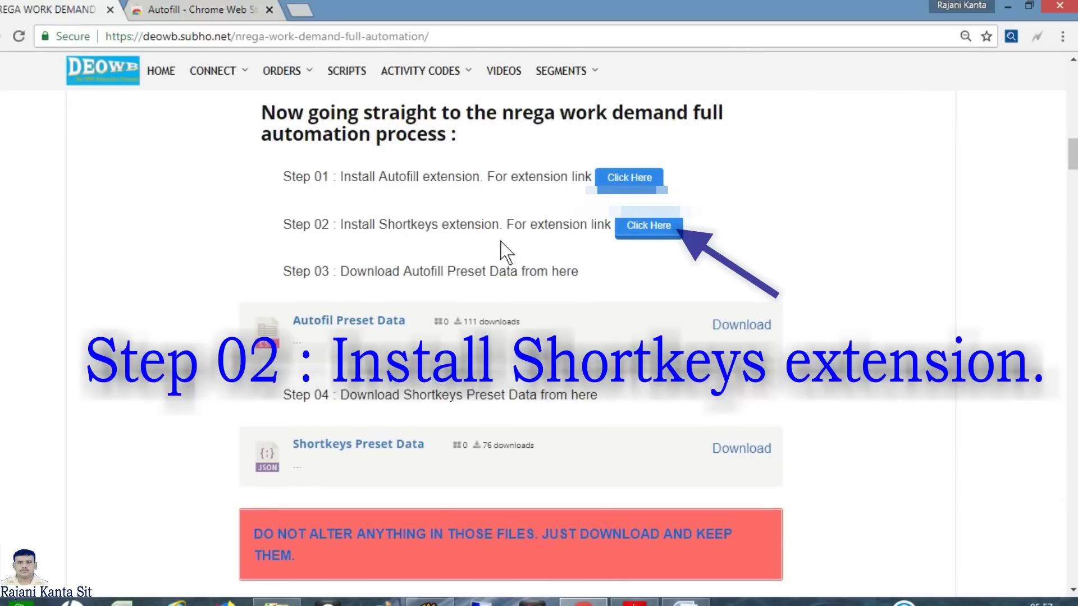
{"action": "left_click", "coordinate": [671, 229]}
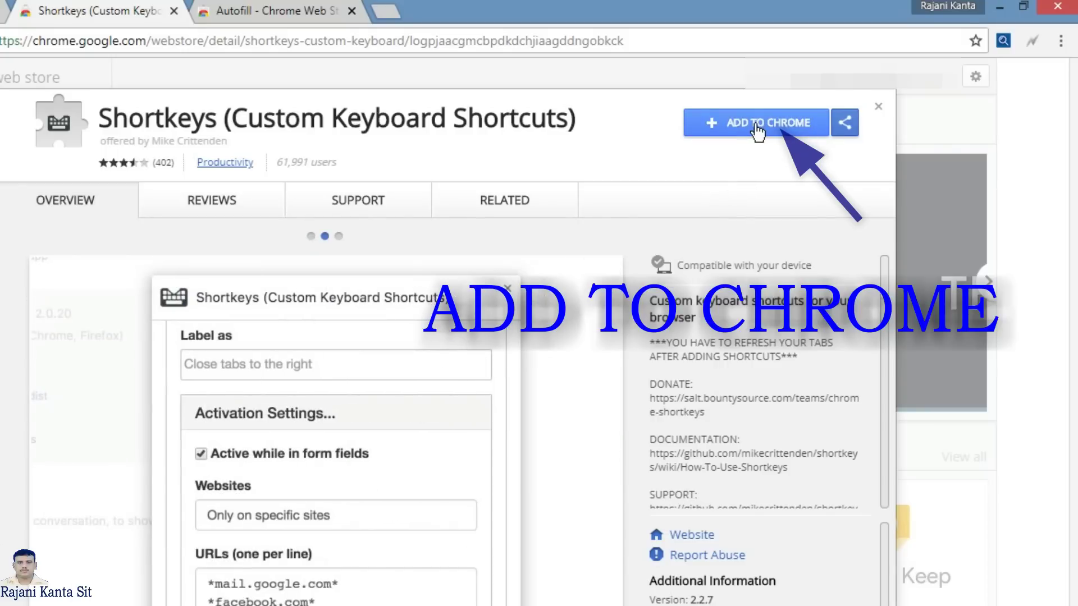
Add the Shortkeys (Custom Keyboard Shortcuts) extension to Chrome and confirm
{"action": "left_click", "coordinate": [756, 126]}
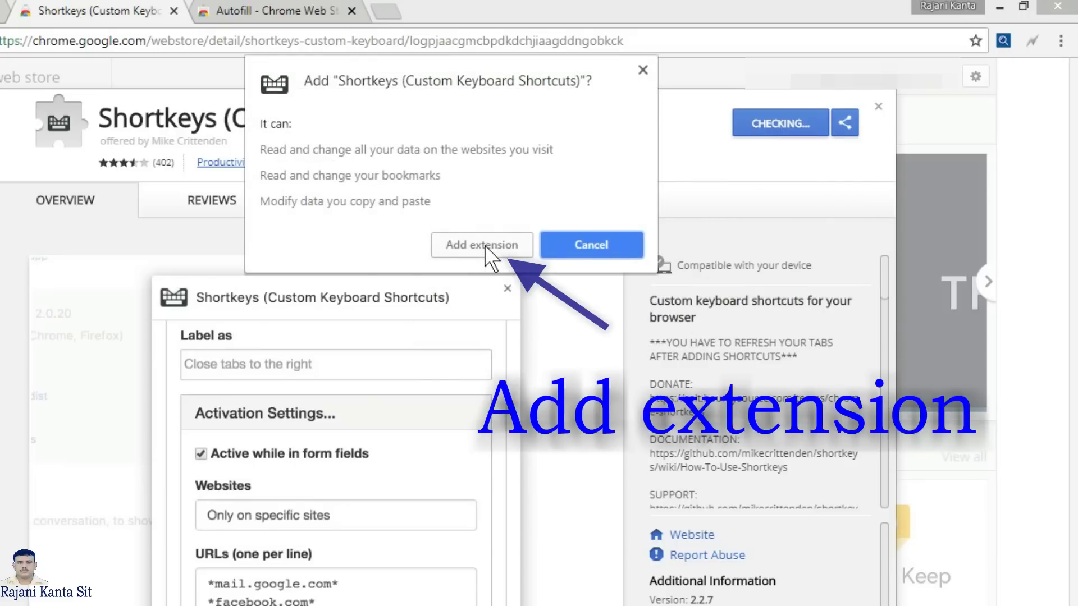
{"action": "left_click", "coordinate": [488, 246]}
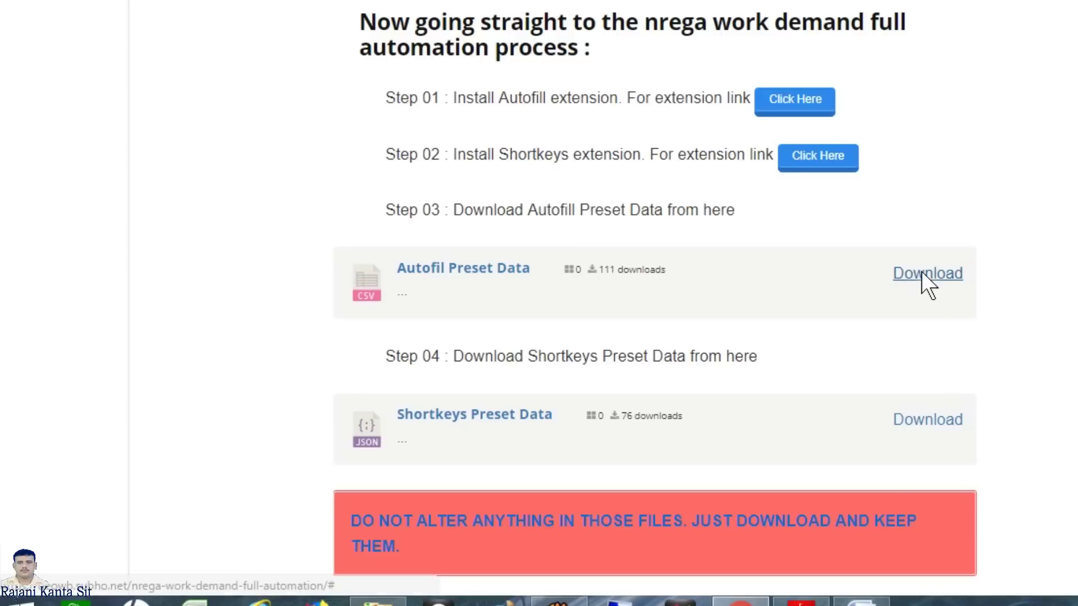
Download the Autofil Preset Data file as a .txt and close the download dialog
{"action": "left_click", "coordinate": [921, 273]}
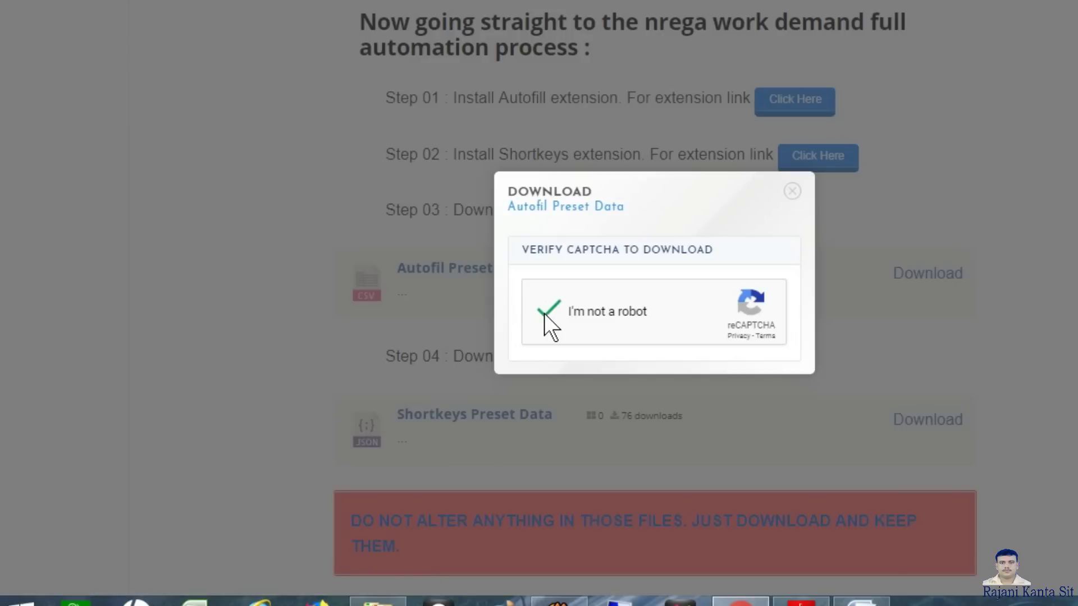
{"action": "left_click", "coordinate": [546, 321]}
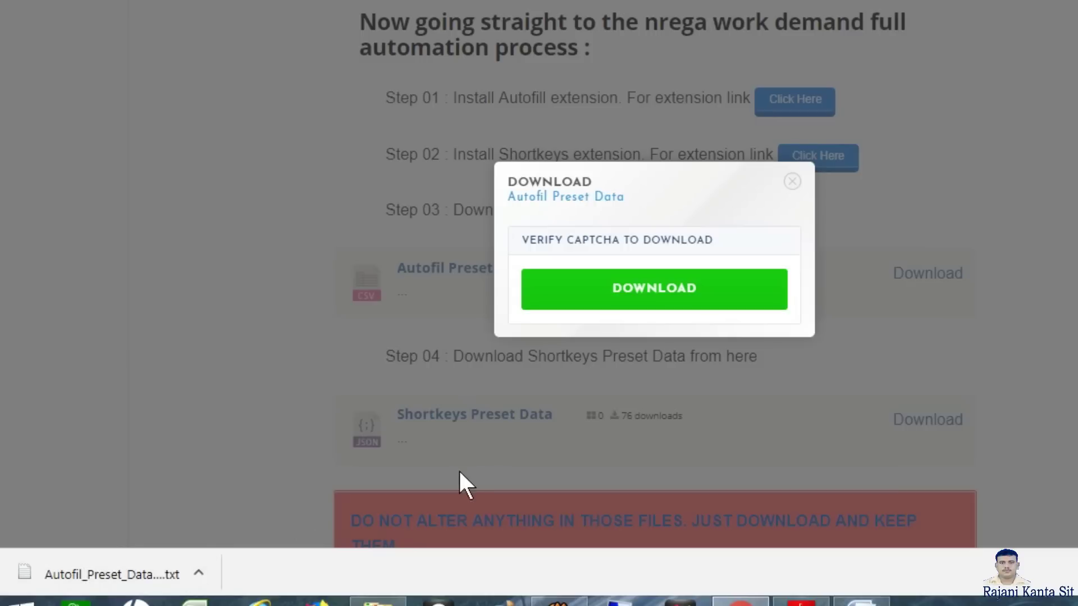
{"action": "left_click", "coordinate": [792, 182]}
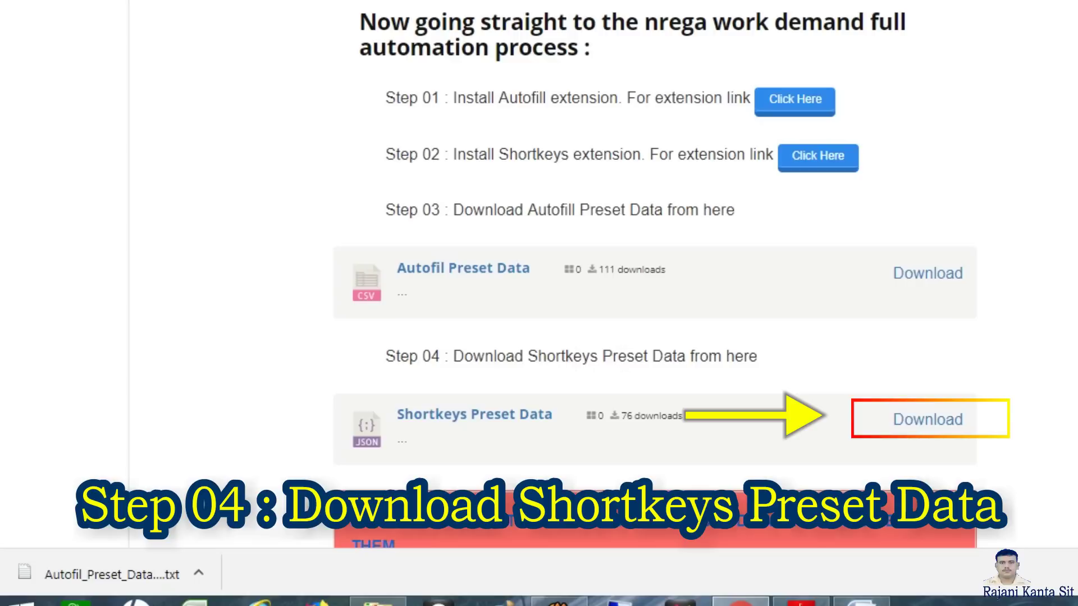
Download the Shortkeys Preset Data file as a .txt and close the download dialog
{"action": "left_click", "coordinate": [927, 428]}
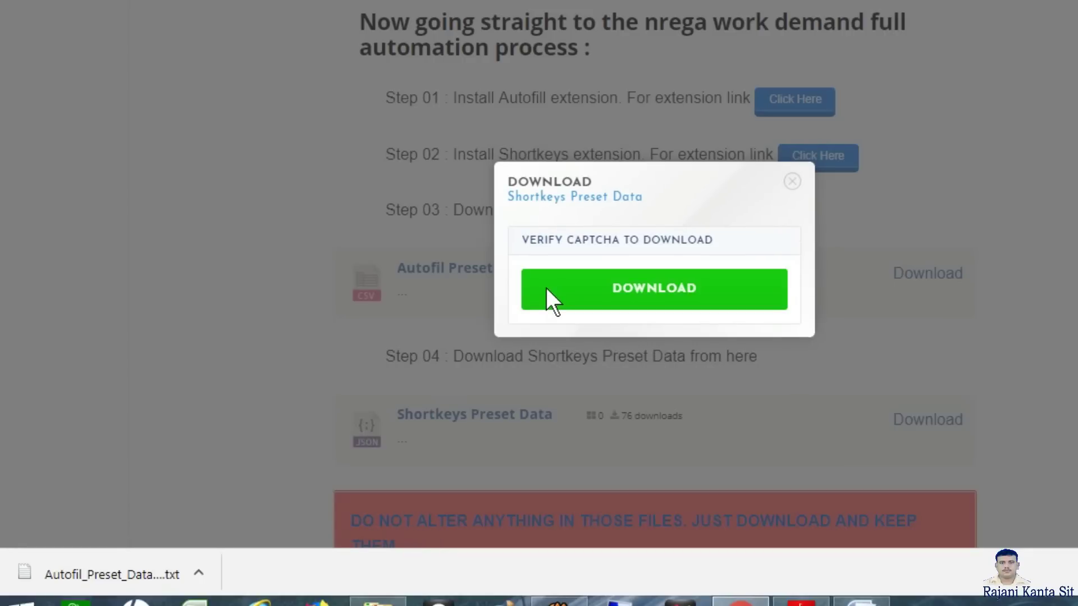
{"action": "left_click", "coordinate": [546, 288]}
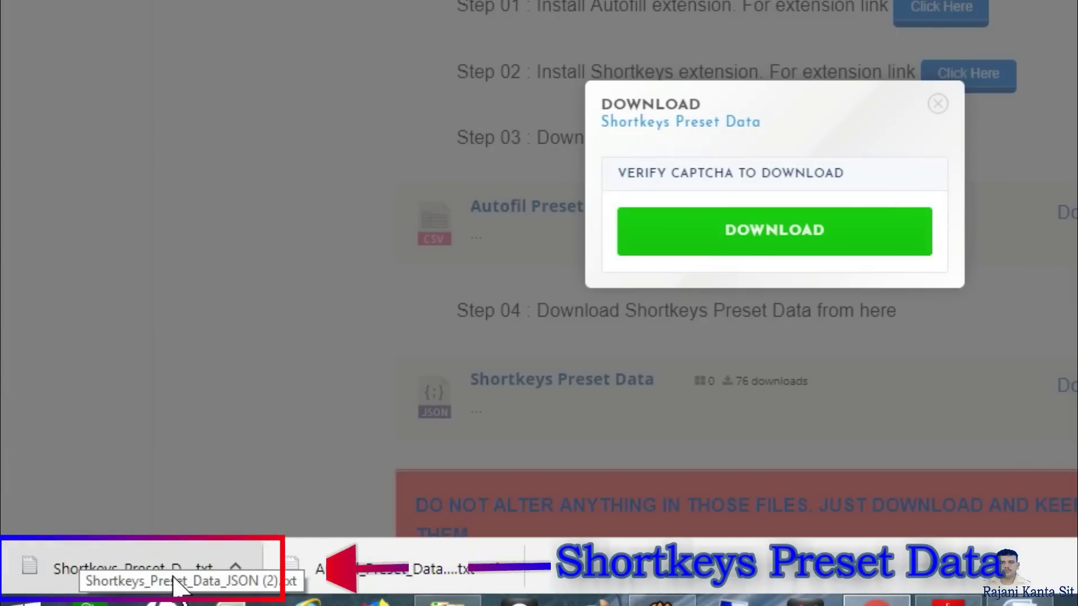
{"action": "left_click", "coordinate": [937, 104]}
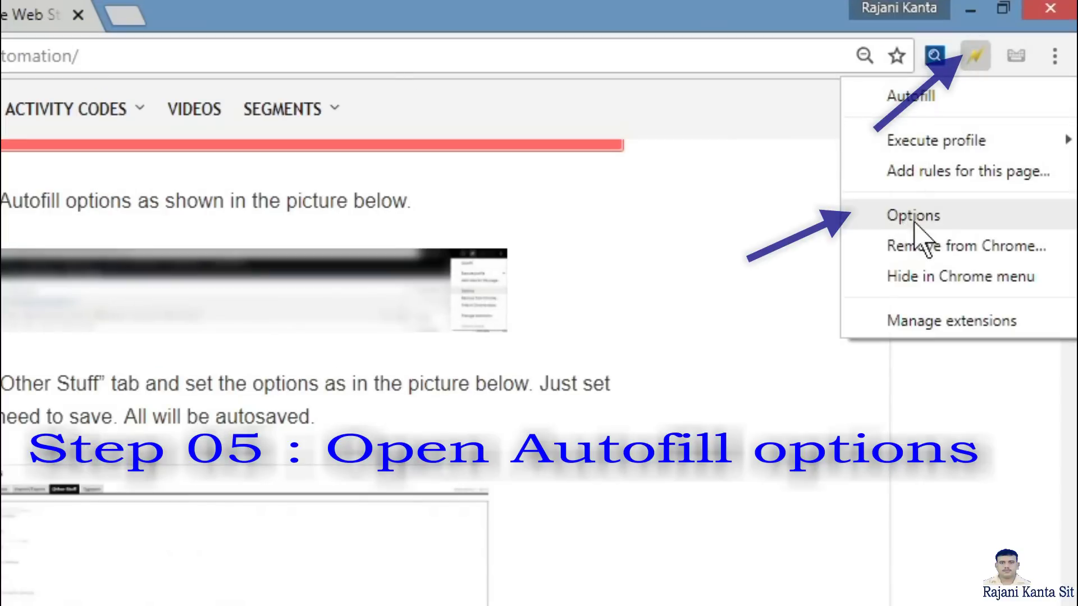
In Autofill Options' Other Stuff, disable Fuzzy label matching and enable Expand variables
{"action": "left_click", "coordinate": [938, 222]}
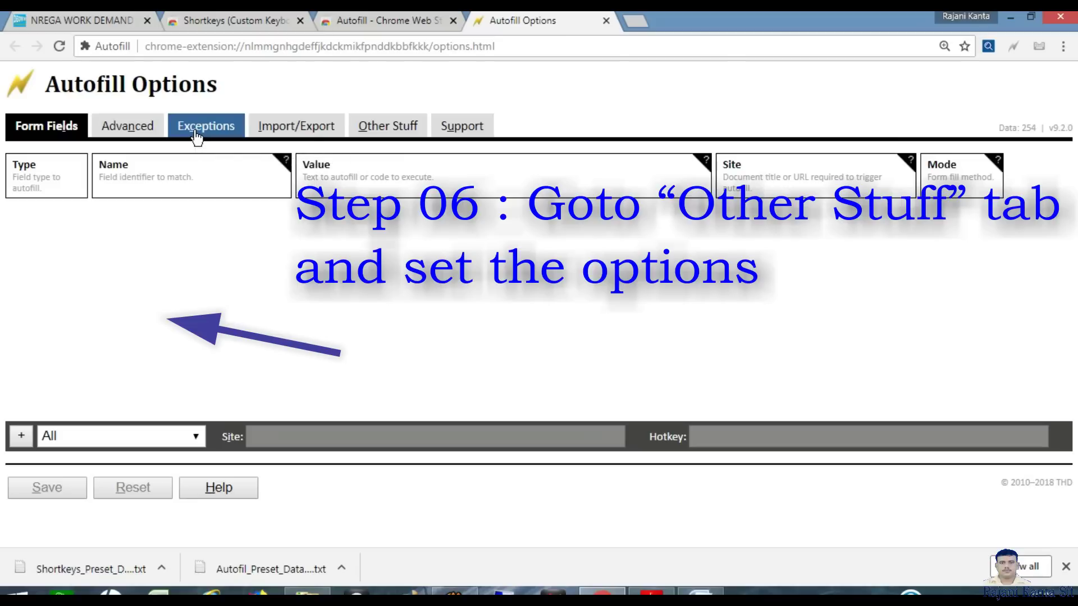
{"action": "left_click", "coordinate": [393, 138]}
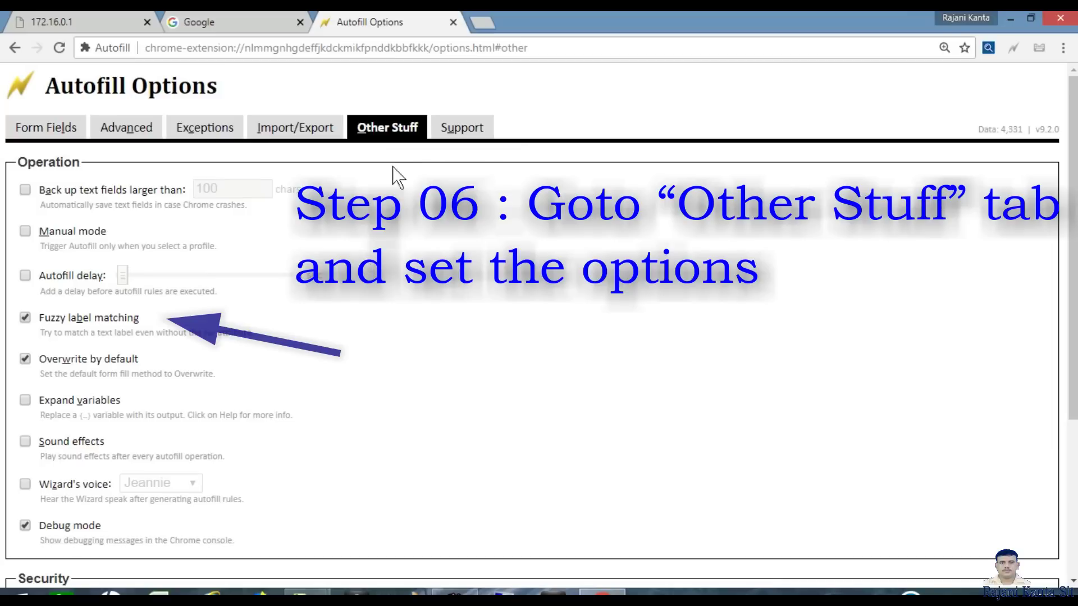
{"action": "left_click", "coordinate": [24, 318]}
{"action": "left_click", "coordinate": [26, 400]}
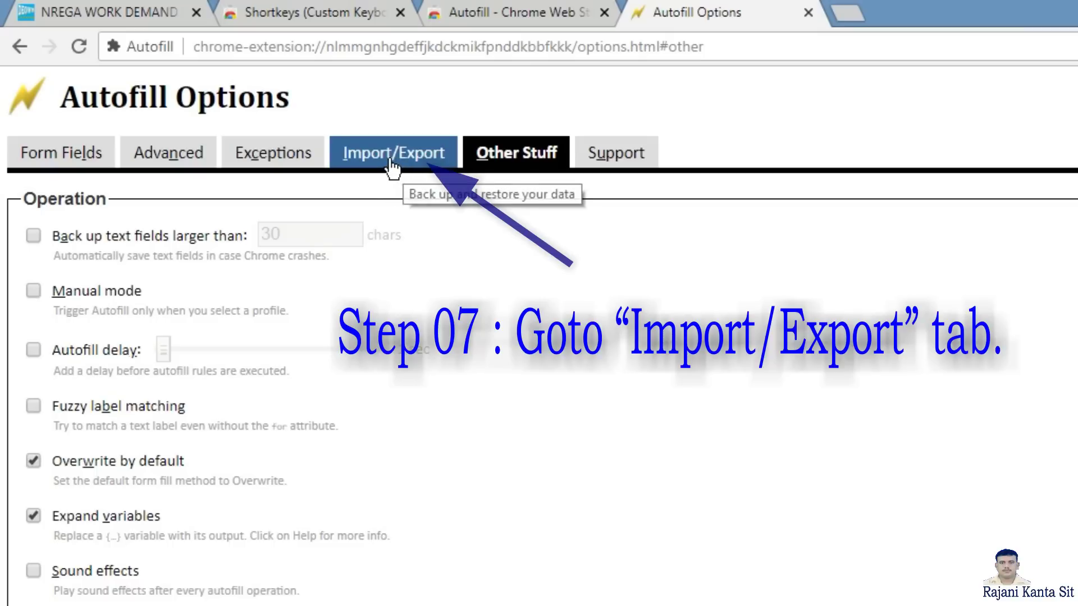
{"action": "left_click", "coordinate": [392, 162]}
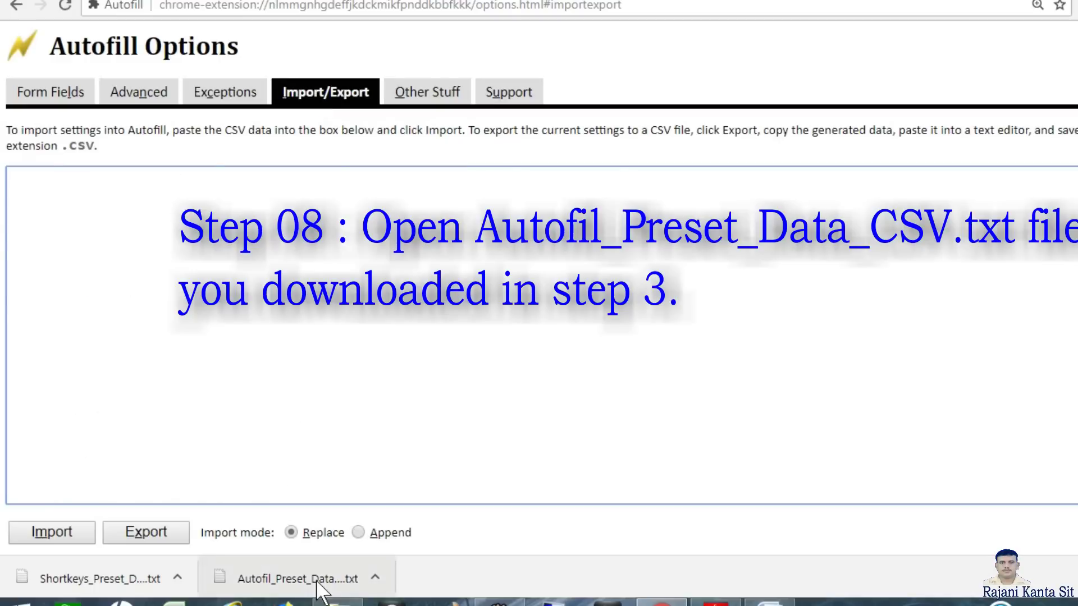
Open Autofil_Preset_Data_CSV in Notepad, copy its entire contents, and minimise Notepad
{"action": "left_click", "coordinate": [375, 580]}
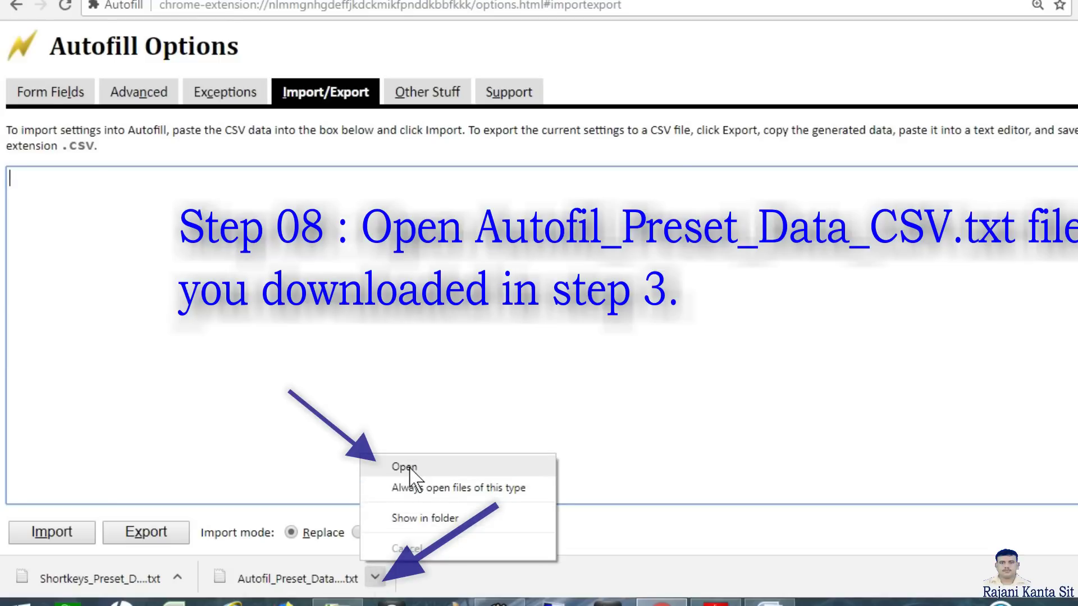
{"action": "left_click", "coordinate": [409, 469]}
{"action": "left_click", "coordinate": [509, 332]}
{"action": "left_click", "coordinate": [49, 45]}
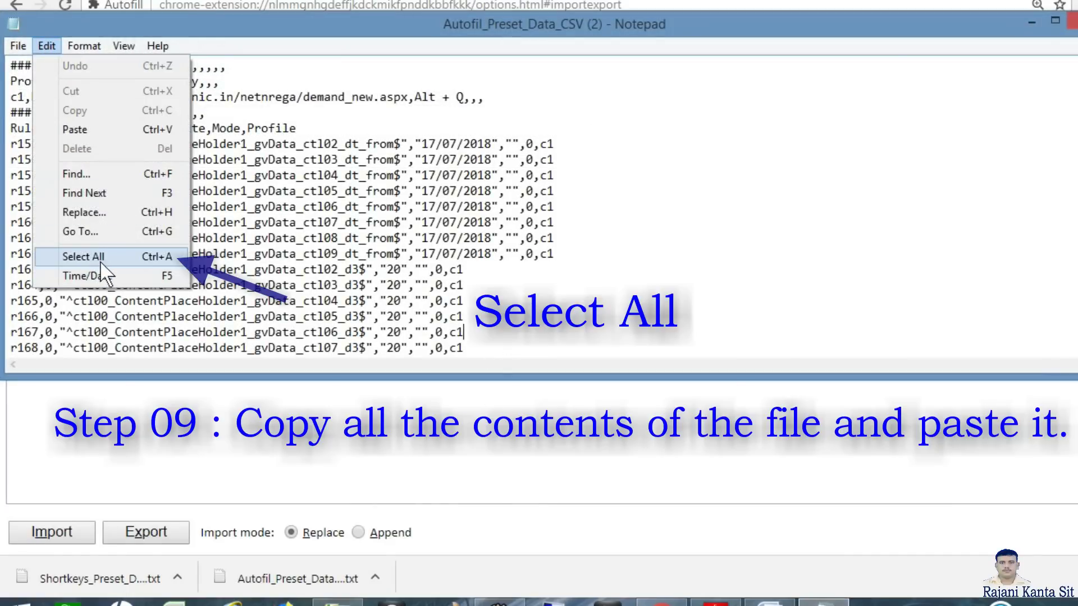
{"action": "left_click", "coordinate": [85, 257]}
{"action": "left_click", "coordinate": [48, 45]}
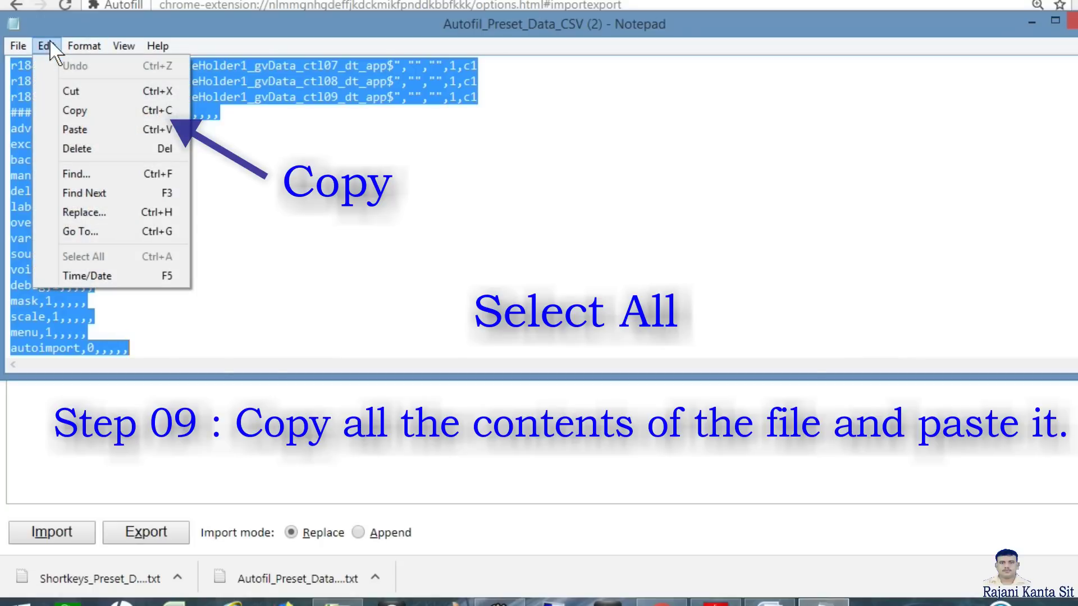
{"action": "left_click", "coordinate": [76, 112]}
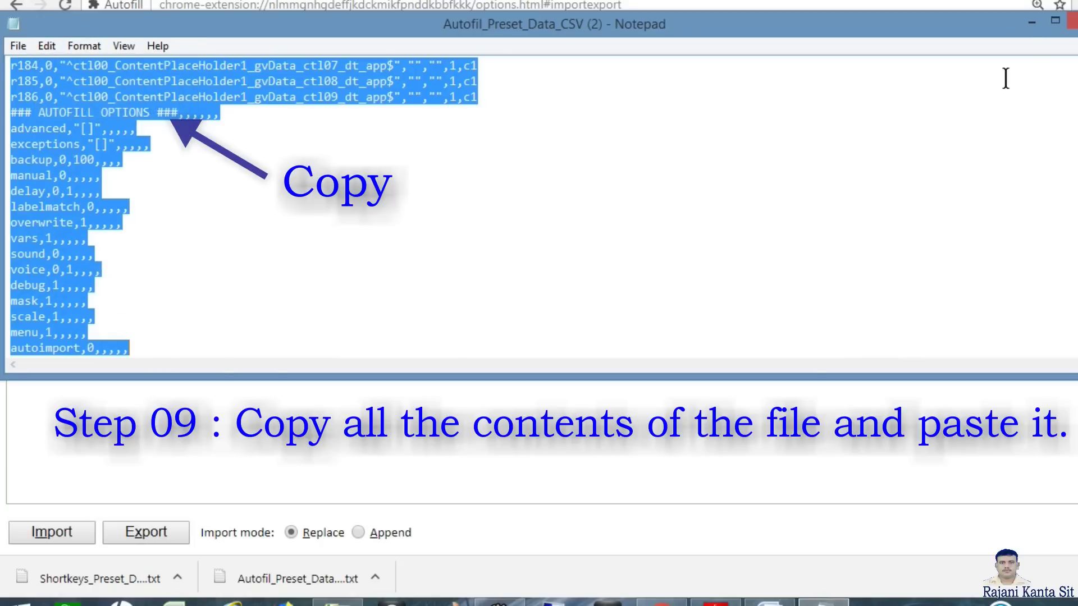
{"action": "left_click", "coordinate": [1033, 22]}
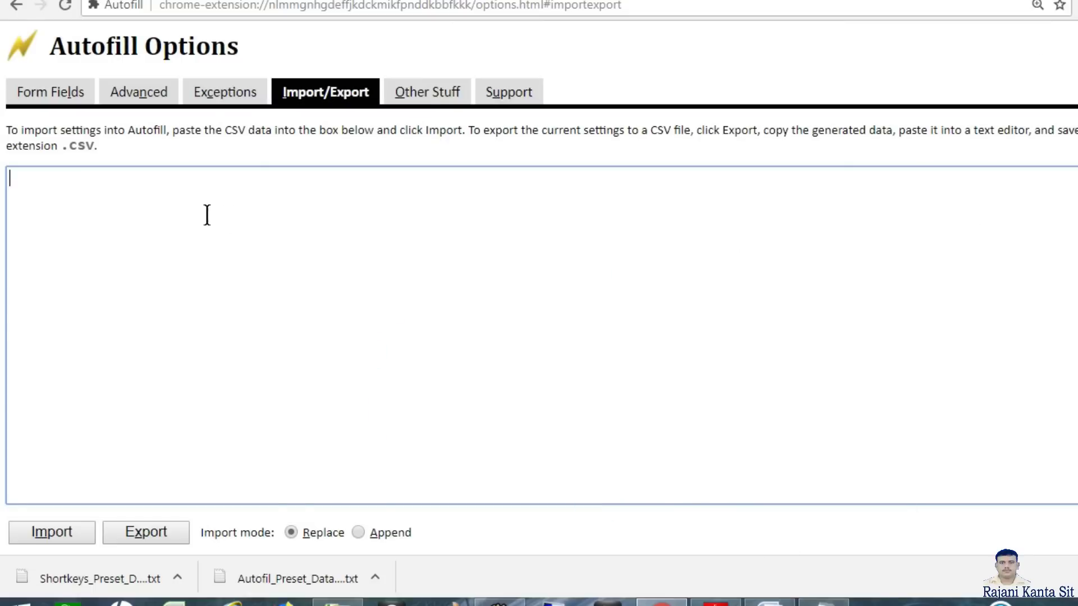
Paste the preset CSV into the import box, import it, and save the 32 Form Fields rules
{"action": "right_click", "coordinate": [119, 203]}
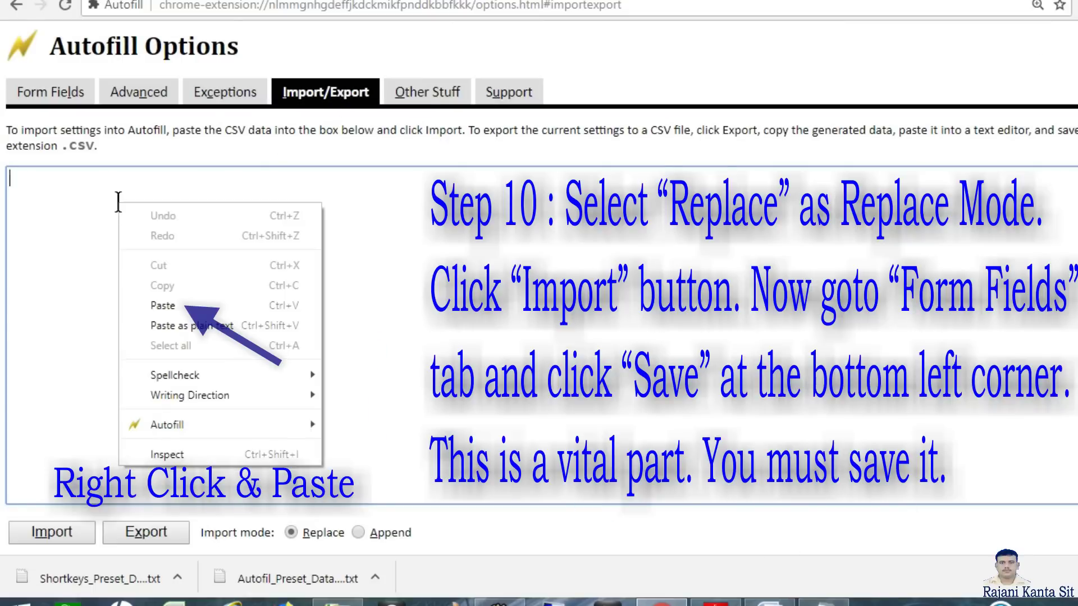
{"action": "left_click", "coordinate": [164, 306]}
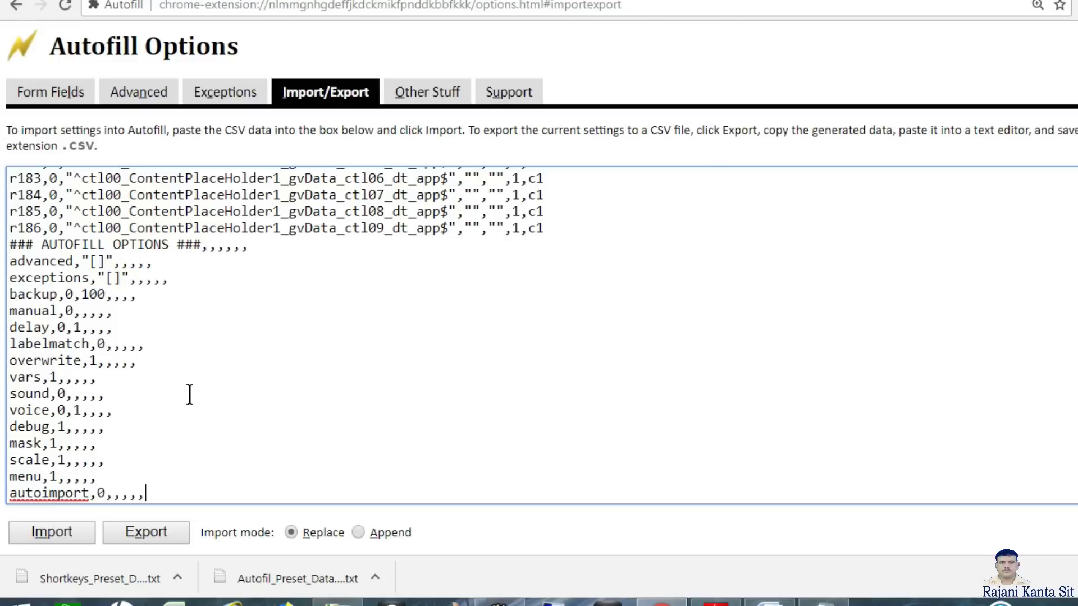
{"action": "left_click", "coordinate": [52, 537]}
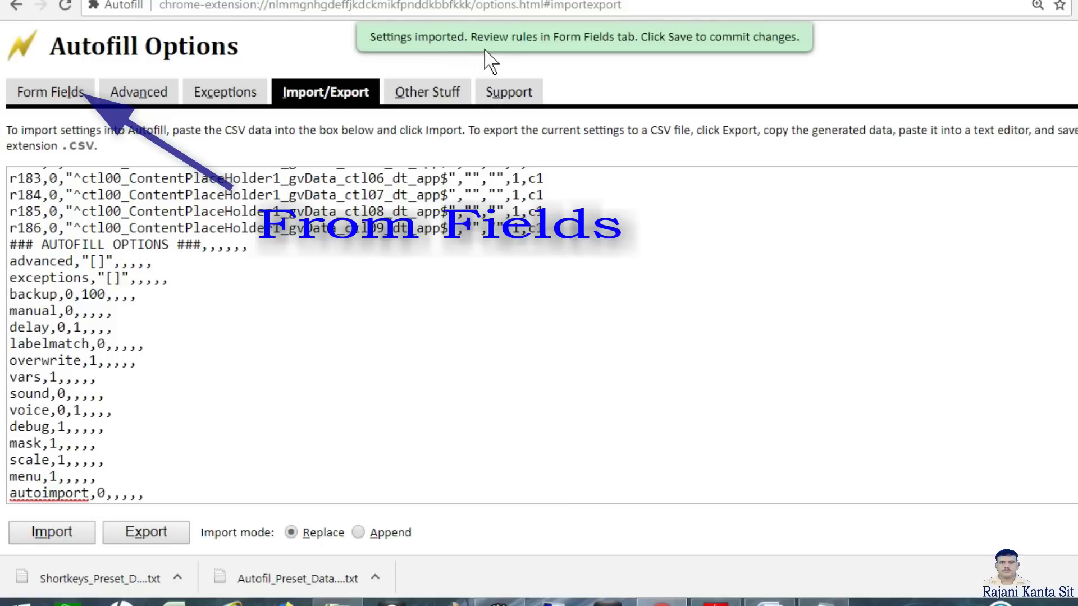
{"action": "left_click", "coordinate": [59, 96]}
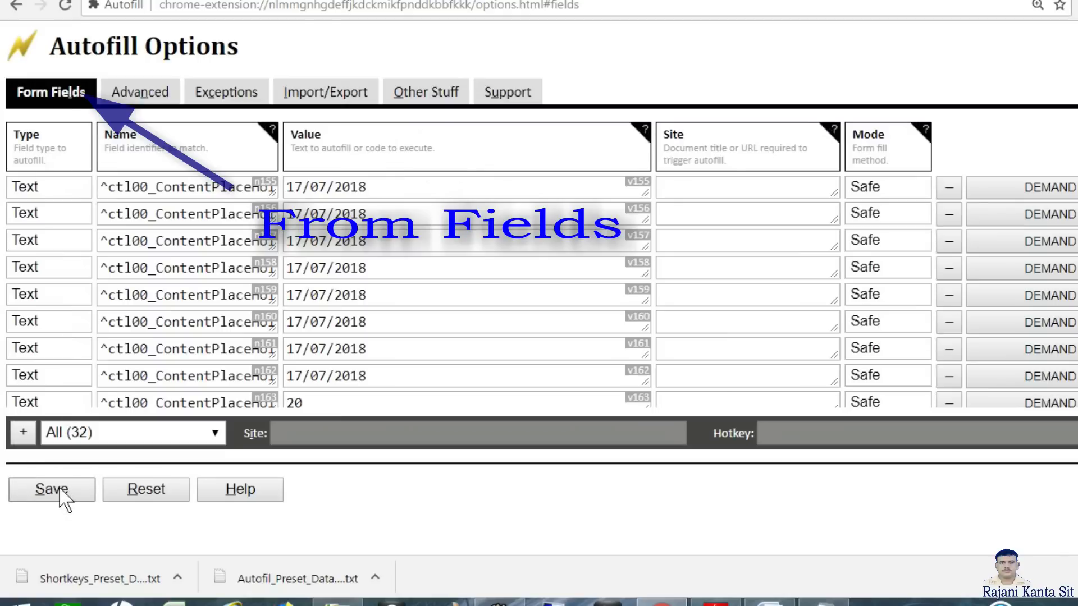
{"action": "left_click", "coordinate": [61, 489]}
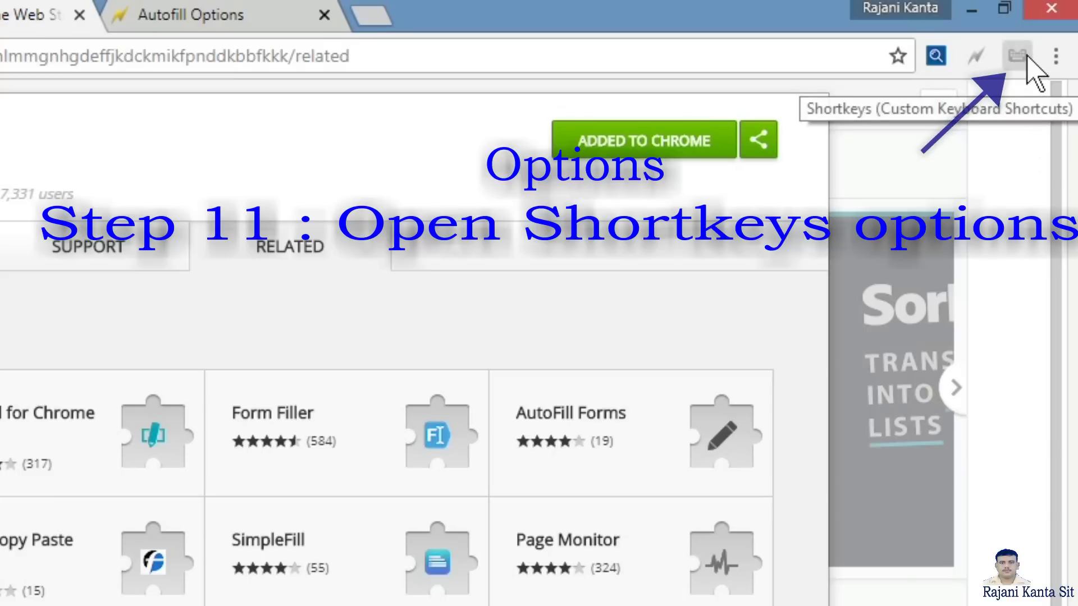
Open the Shortkeys options page and the downloaded Shortkeys preset file in Notepad
{"action": "right_click", "coordinate": [1038, 36]}
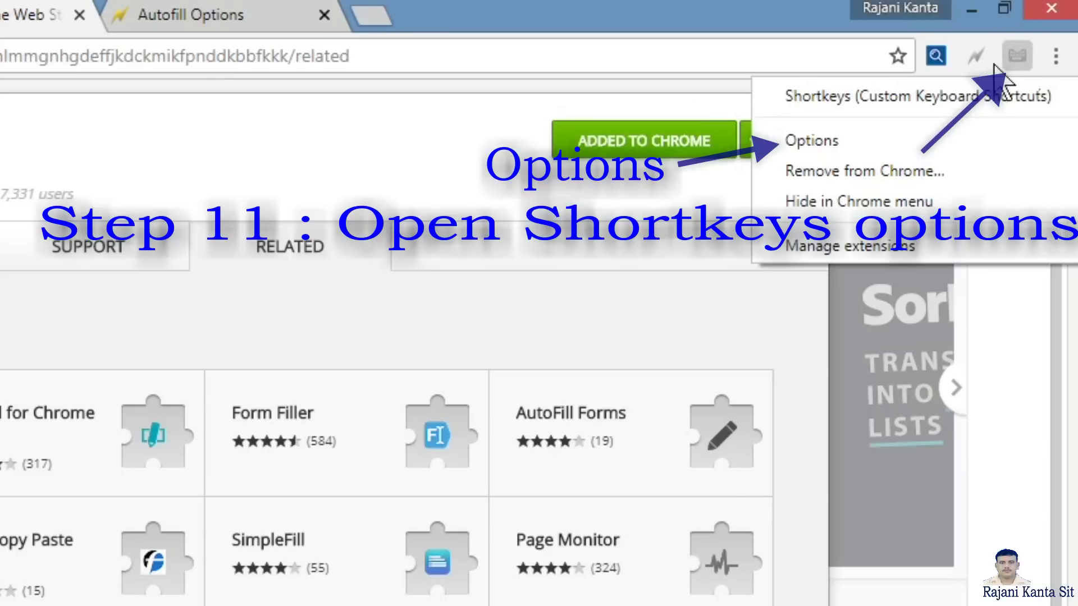
{"action": "left_click", "coordinate": [840, 143]}
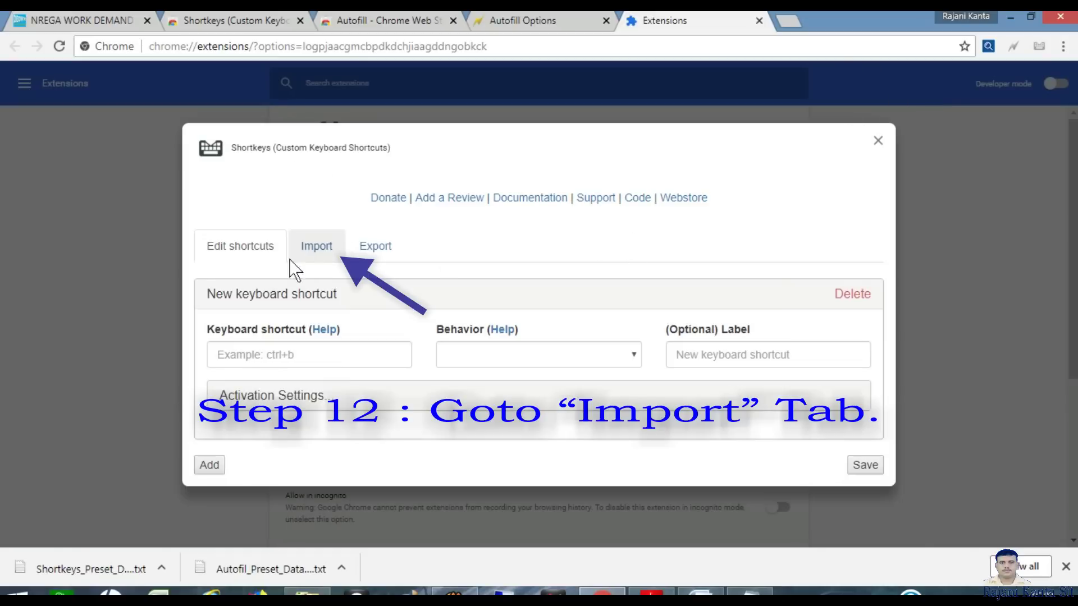
{"action": "left_click", "coordinate": [161, 568]}
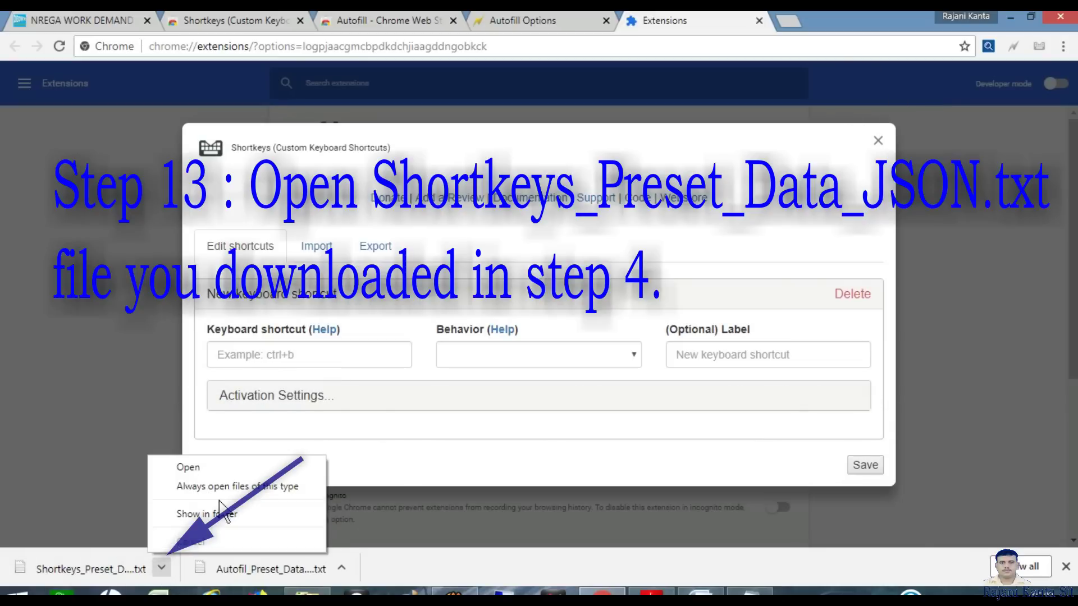
{"action": "left_click", "coordinate": [188, 470]}
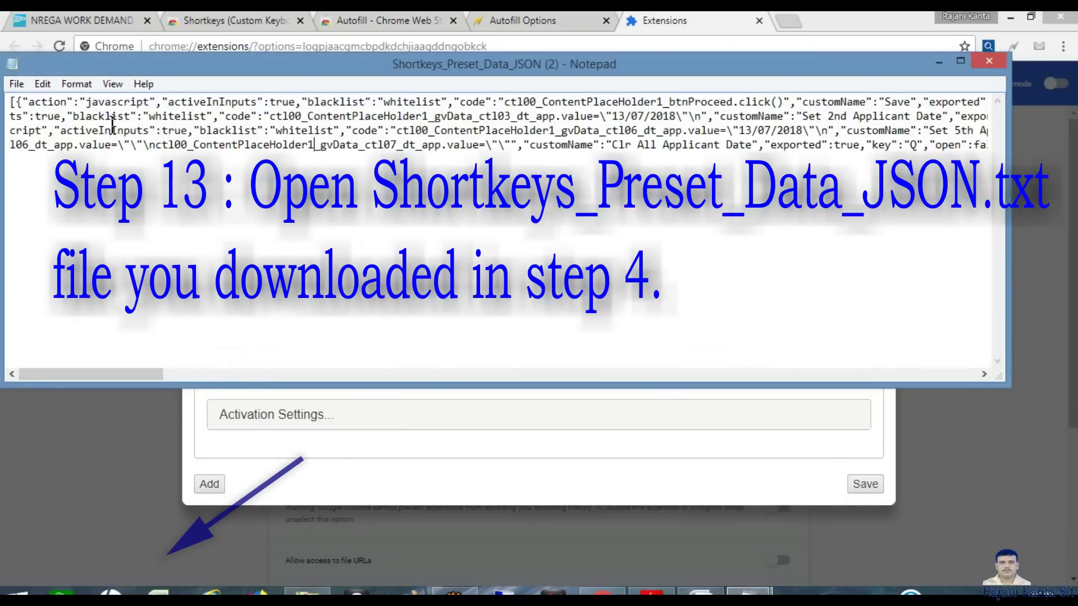
Select and copy all the Shortkeys preset JSON in Notepad, then minimize Notepad
{"action": "left_click", "coordinate": [42, 84]}
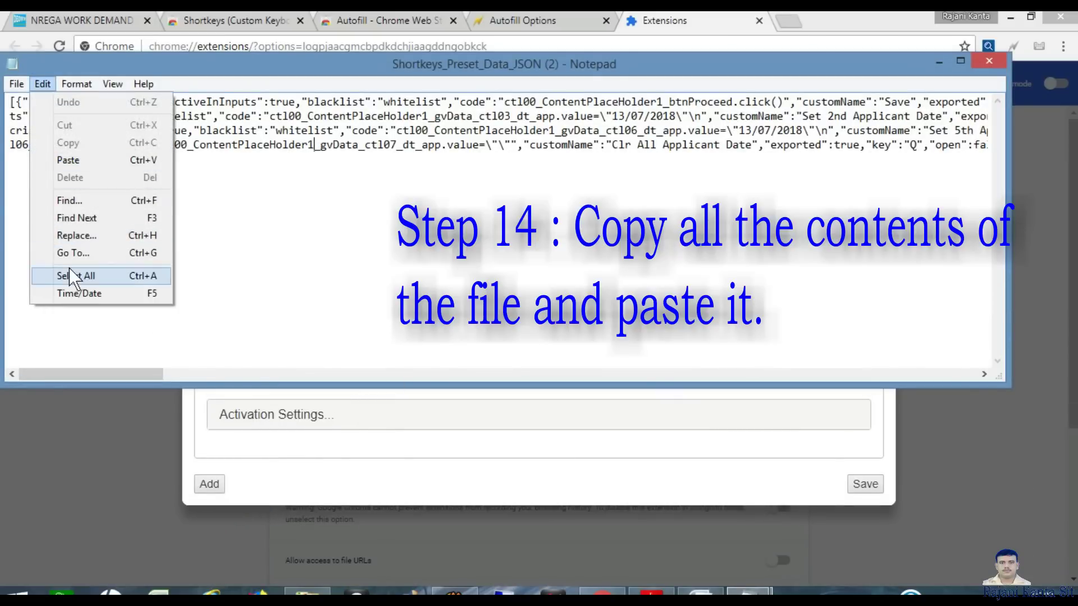
{"action": "left_click", "coordinate": [74, 276]}
{"action": "left_click", "coordinate": [42, 84]}
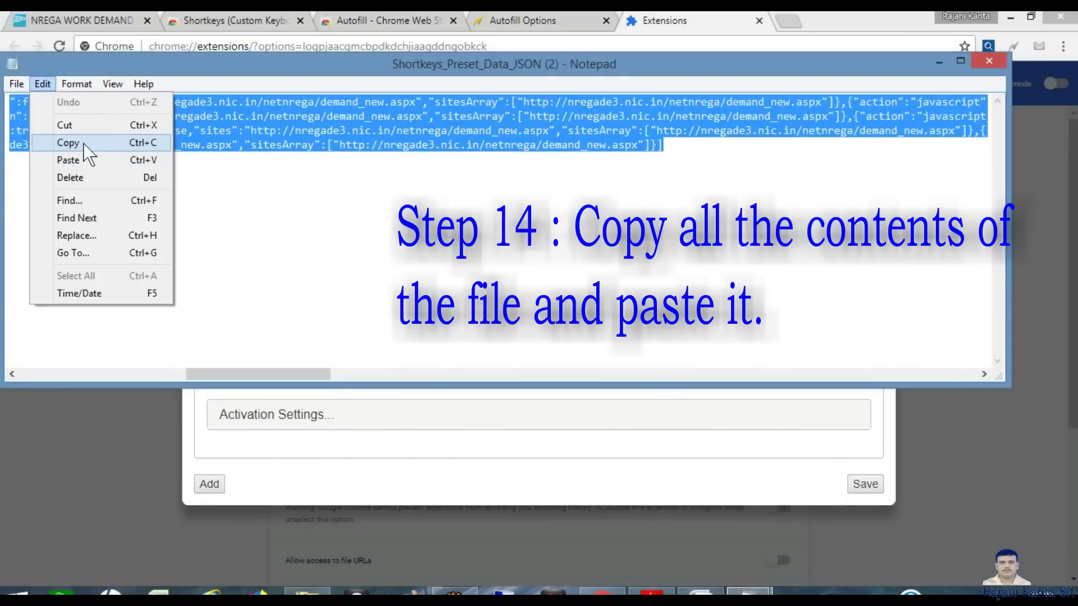
{"action": "left_click", "coordinate": [82, 147]}
{"action": "left_click", "coordinate": [936, 63]}
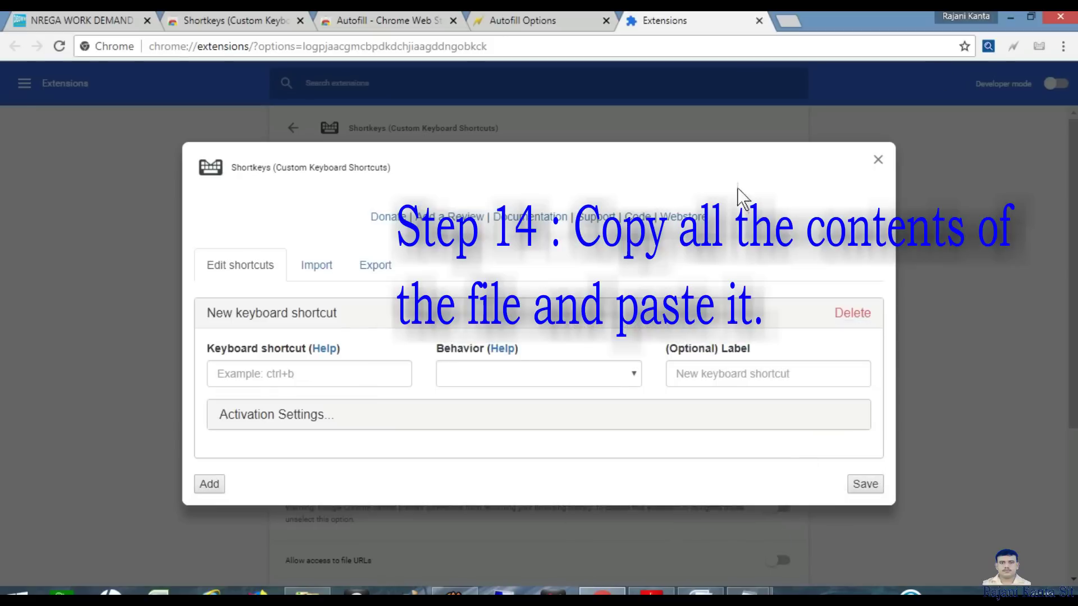
Paste the copied preset JSON into the Shortkeys Import box and zoom the page out twice
{"action": "left_click", "coordinate": [317, 266]}
{"action": "right_click", "coordinate": [318, 324]}
{"action": "left_click", "coordinate": [359, 417]}
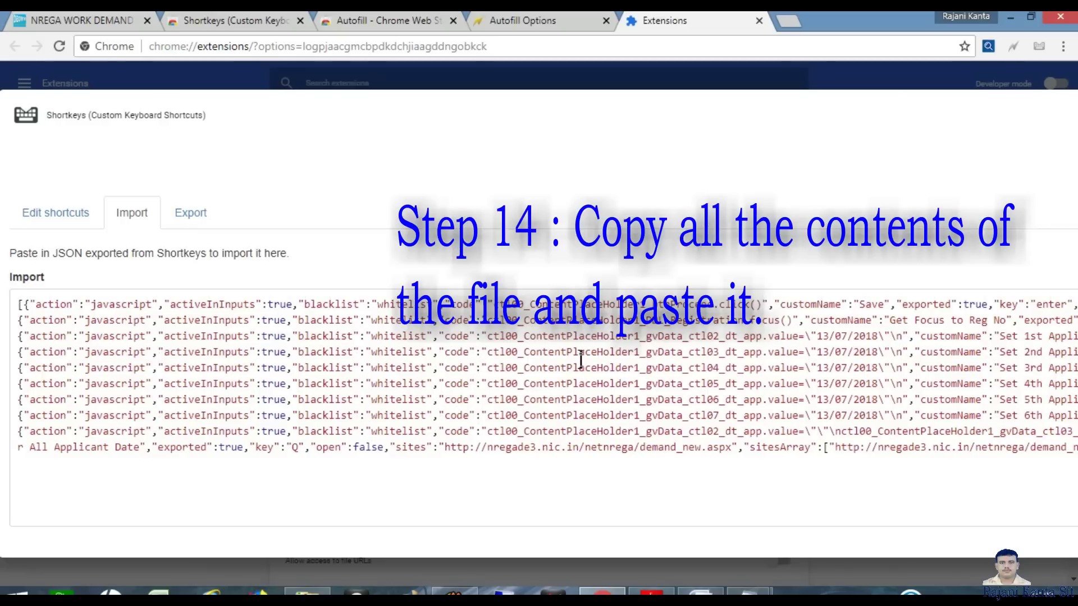
{"action": "key", "text": "ctrl+minus"}
{"action": "key", "text": "ctrl+minus"}
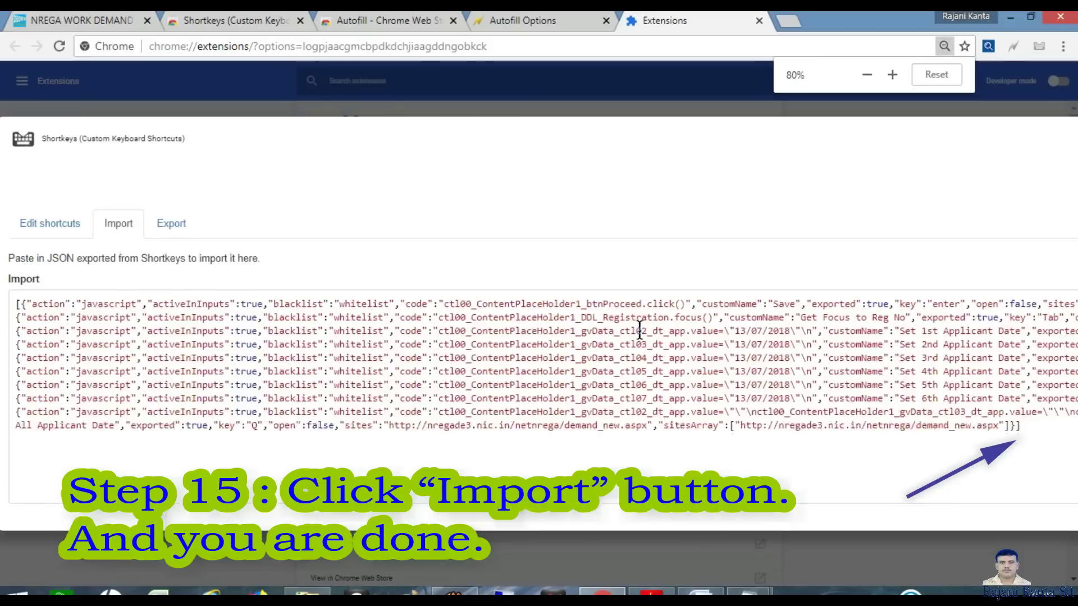
{"action": "key", "text": "ctrl+minus"}
{"action": "key", "text": "ctrl+minus"}
{"action": "key", "text": "ctrl+minus"}
{"action": "key", "text": "ctrl+minus"}
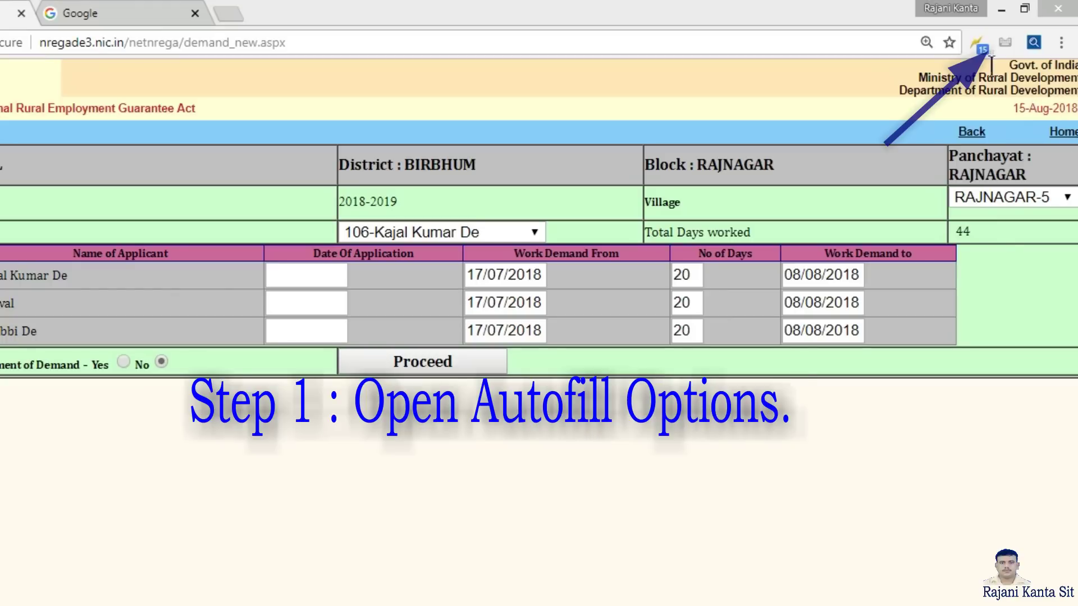
Open the Autofill extension's Options page from its toolbar icon
{"action": "left_click", "coordinate": [978, 43]}
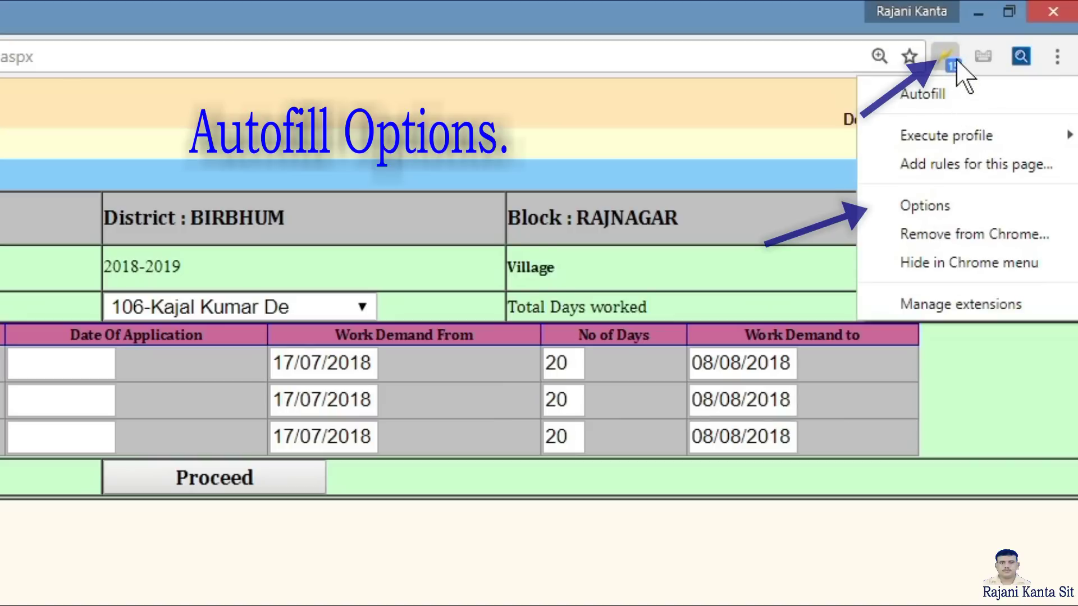
{"action": "left_click", "coordinate": [961, 207]}
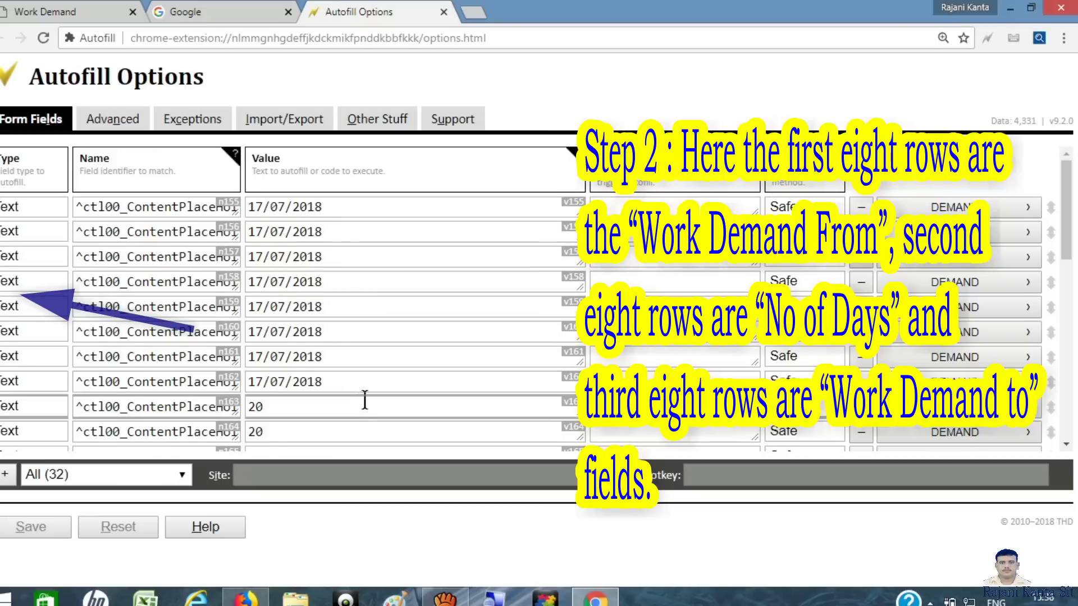
Scroll through the Autofill date and days rules, then switch to the NREGA form in Firefox
{"action": "scroll", "coordinate": [365, 400], "scroll_direction": "down", "scroll_amount": 3}
{"action": "scroll", "coordinate": [365, 397], "scroll_direction": "down", "scroll_amount": 1}
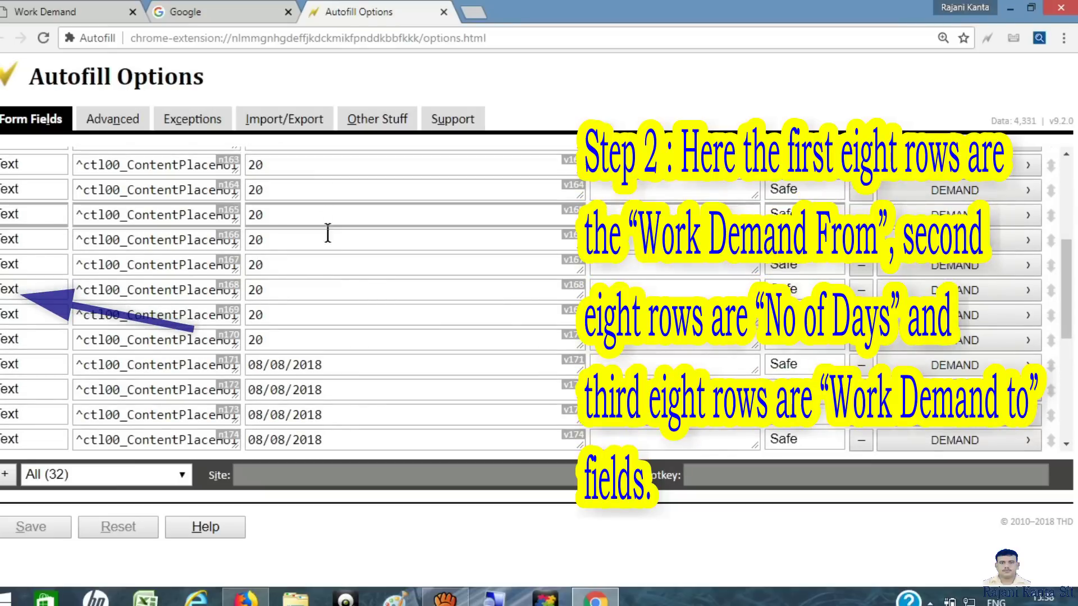
{"action": "scroll", "coordinate": [398, 345], "scroll_direction": "down", "scroll_amount": 2}
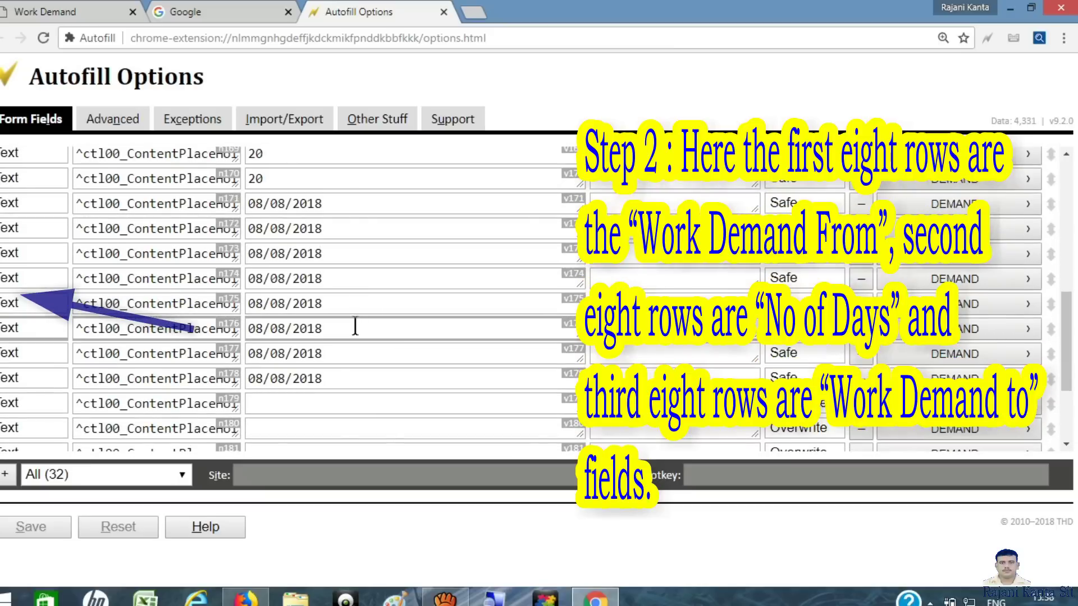
{"action": "scroll", "coordinate": [355, 326], "scroll_direction": "up", "scroll_amount": 7}
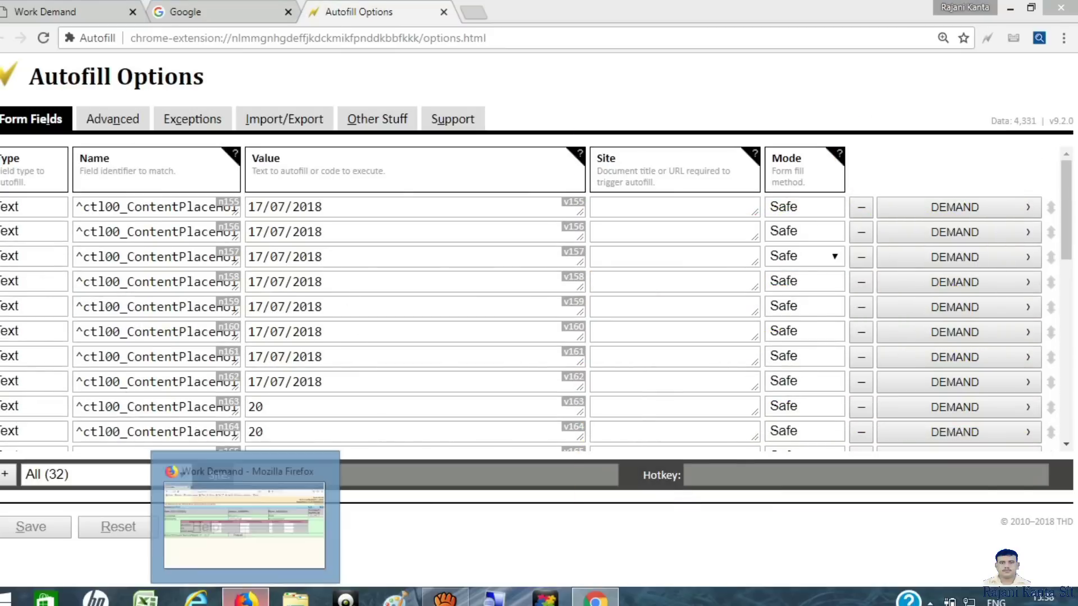
{"action": "left_click", "coordinate": [245, 598]}
Enter application date 16/08/2018, work from 20/08/2018 and 12 days in the first applicant's row
{"action": "left_click", "coordinate": [347, 287]}
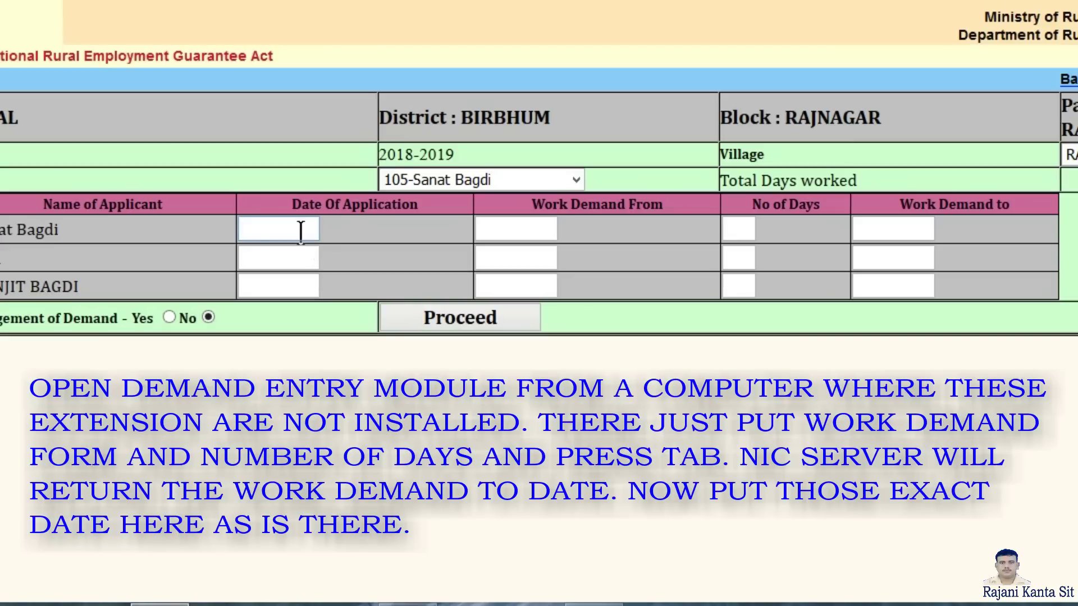
{"action": "type", "text": "16/08/2018"}
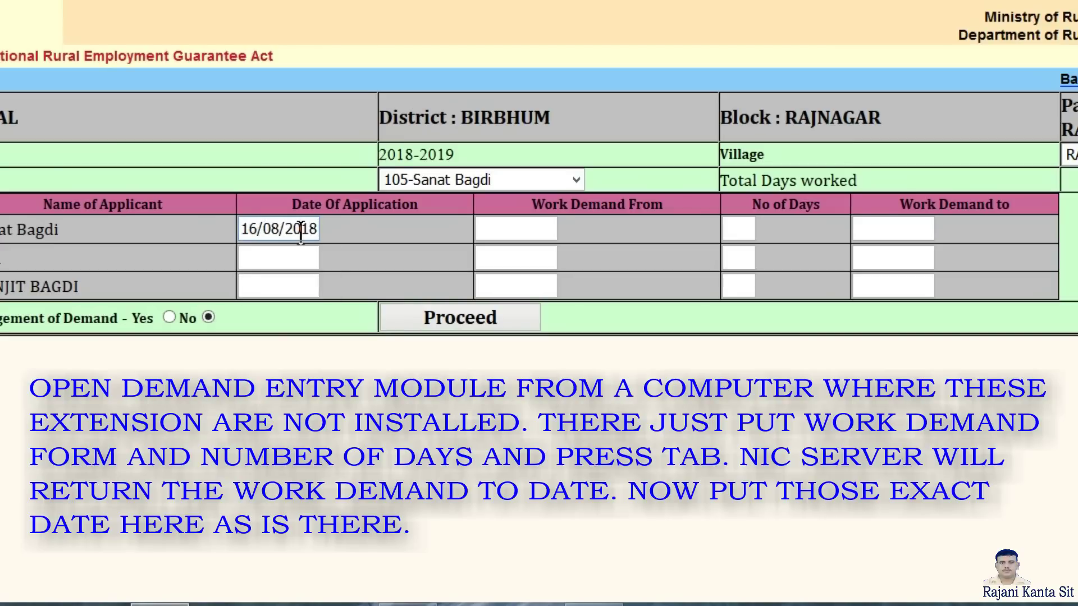
{"action": "key", "text": "Tab"}
{"action": "type", "text": "20/08/2018"}
{"action": "key", "text": "Tab"}
{"action": "type", "text": "12"}
{"action": "key", "text": "Tab"}
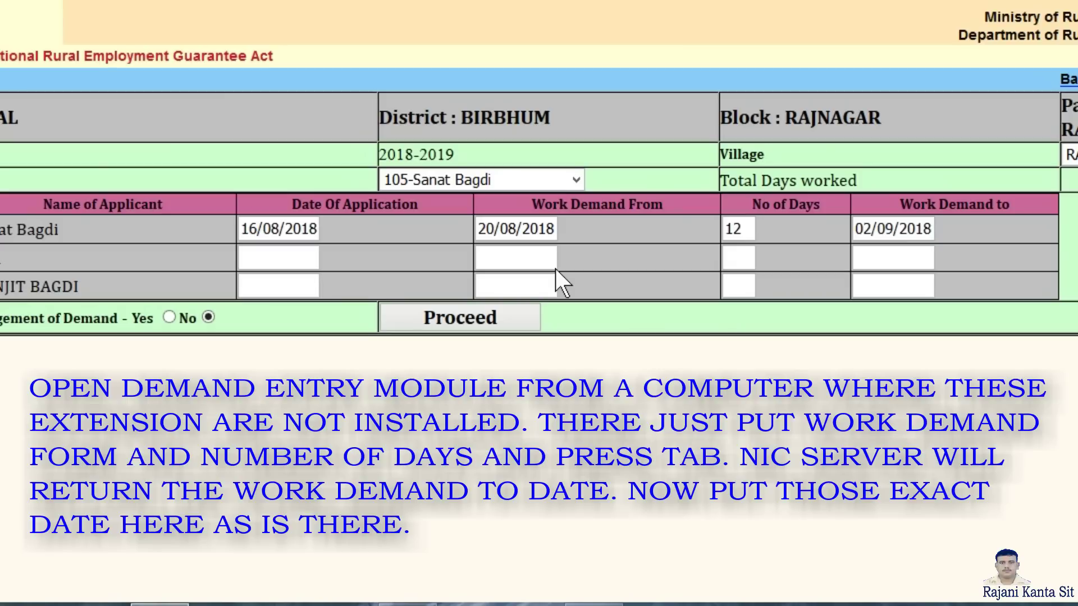
Copy the 20/08/2018 work start date and return to the Autofill options
{"action": "triple_click", "coordinate": [637, 244]}
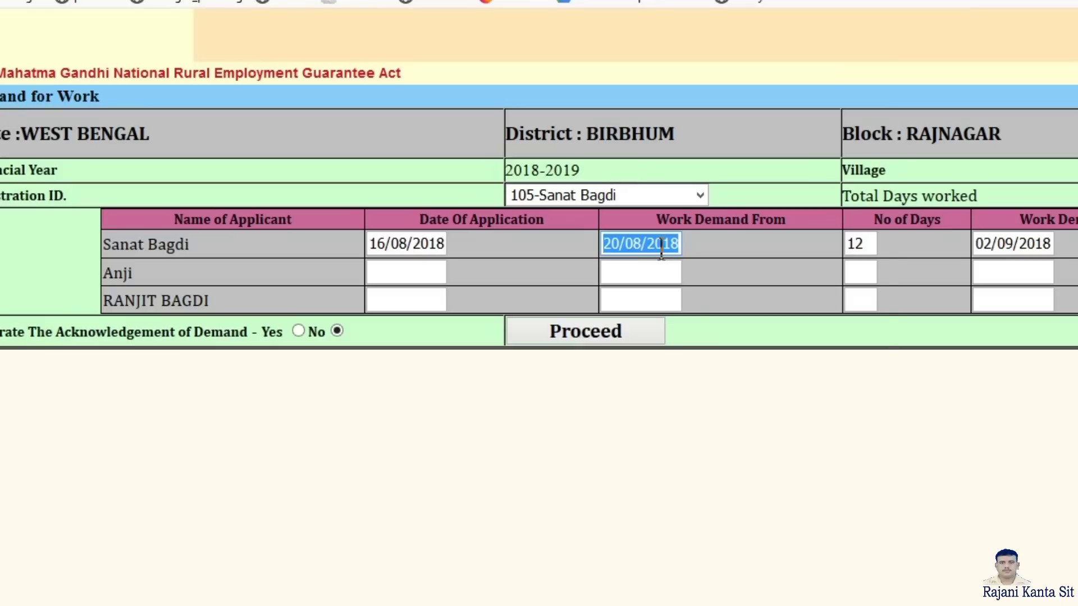
{"action": "right_click", "coordinate": [662, 247]}
{"action": "left_click", "coordinate": [724, 312]}
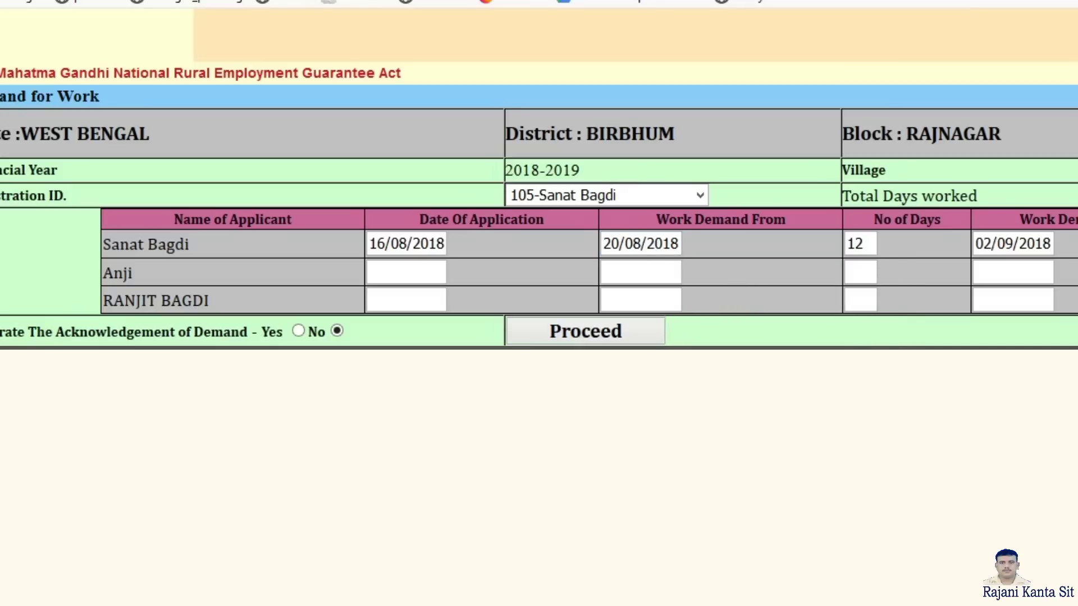
{"action": "mouse_move", "coordinate": [595, 600]}
{"action": "left_click", "coordinate": [713, 511]}
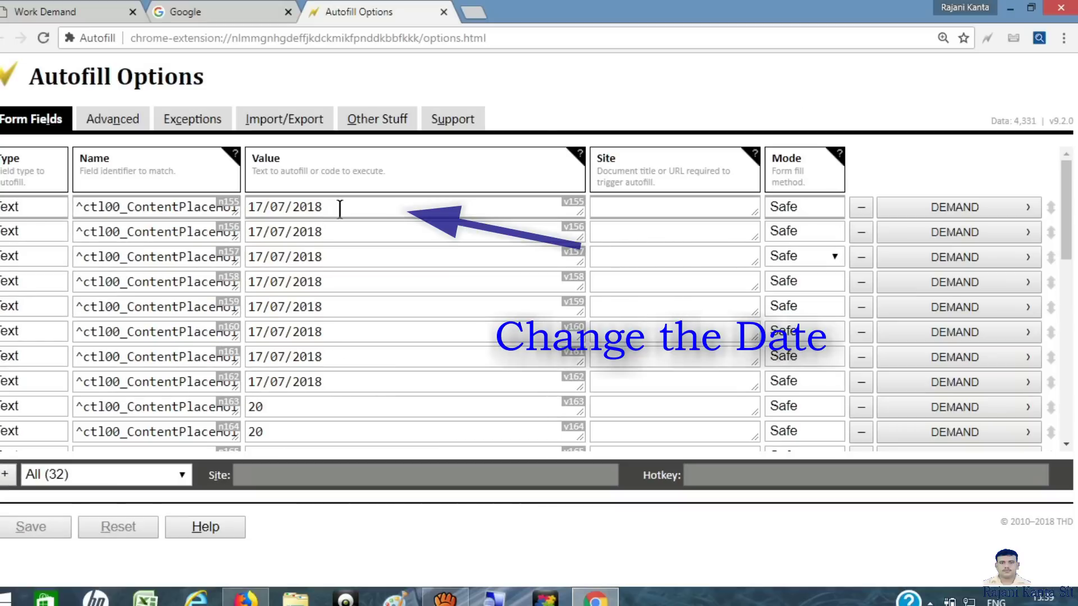
Paste 20/08/2018 over the 17/07/2018 start date in all eight date rules
{"action": "left_click_drag", "start_coordinate": [340, 208], "coordinate": [251, 207]}
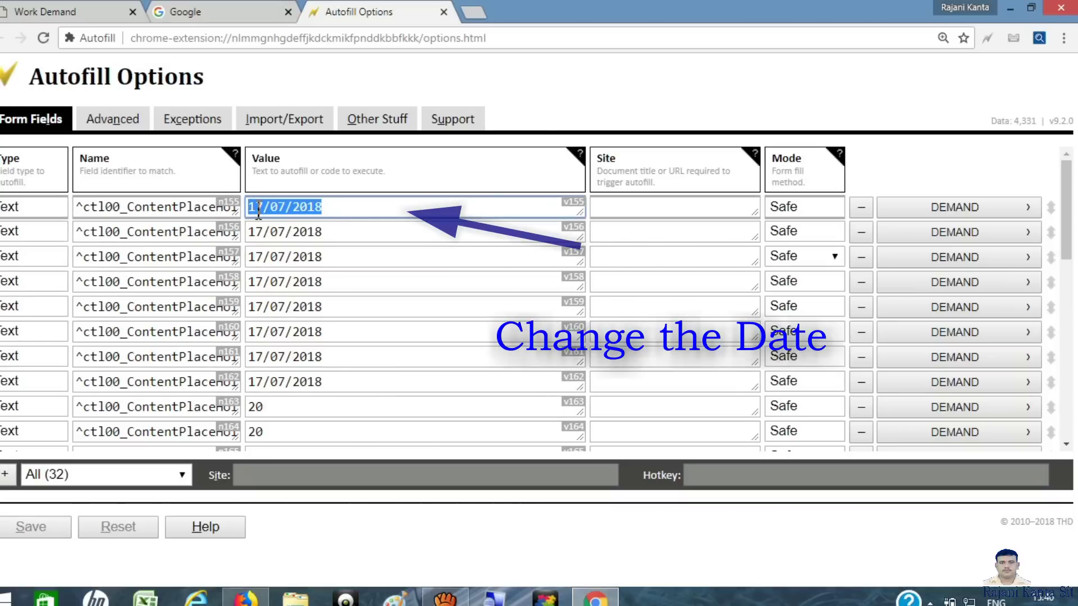
{"action": "key", "text": "ctrl+v"}
{"action": "left_click", "coordinate": [340, 232]}
{"action": "key", "text": "ctrl+a"}
{"action": "key", "text": "ctrl+v"}
{"action": "left_click", "coordinate": [346, 266]}
{"action": "key", "text": "ctrl+a"}
{"action": "key", "text": "ctrl+v"}
{"action": "left_click", "coordinate": [331, 285]}
{"action": "key", "text": "ctrl+a"}
{"action": "key", "text": "ctrl+v"}
{"action": "left_click", "coordinate": [352, 307]}
{"action": "key", "text": "ctrl+a"}
{"action": "key", "text": "ctrl+v"}
{"action": "left_click", "coordinate": [335, 336]}
{"action": "key", "text": "ctrl+a"}
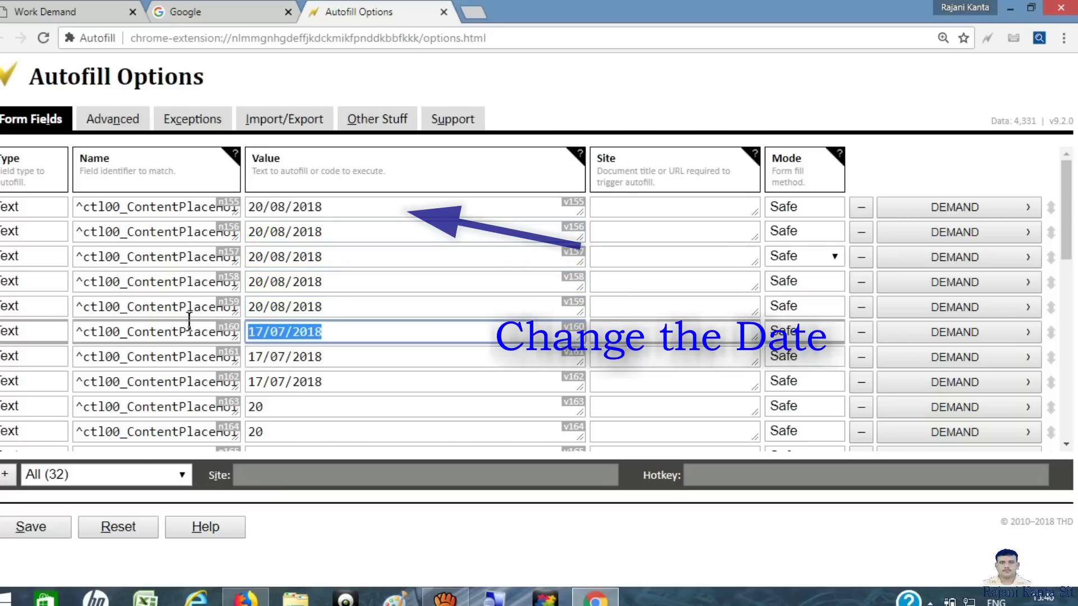
{"action": "key", "text": "ctrl+v"}
{"action": "left_click", "coordinate": [340, 359]}
{"action": "key", "text": "ctrl+a"}
{"action": "key", "text": "ctrl+v"}
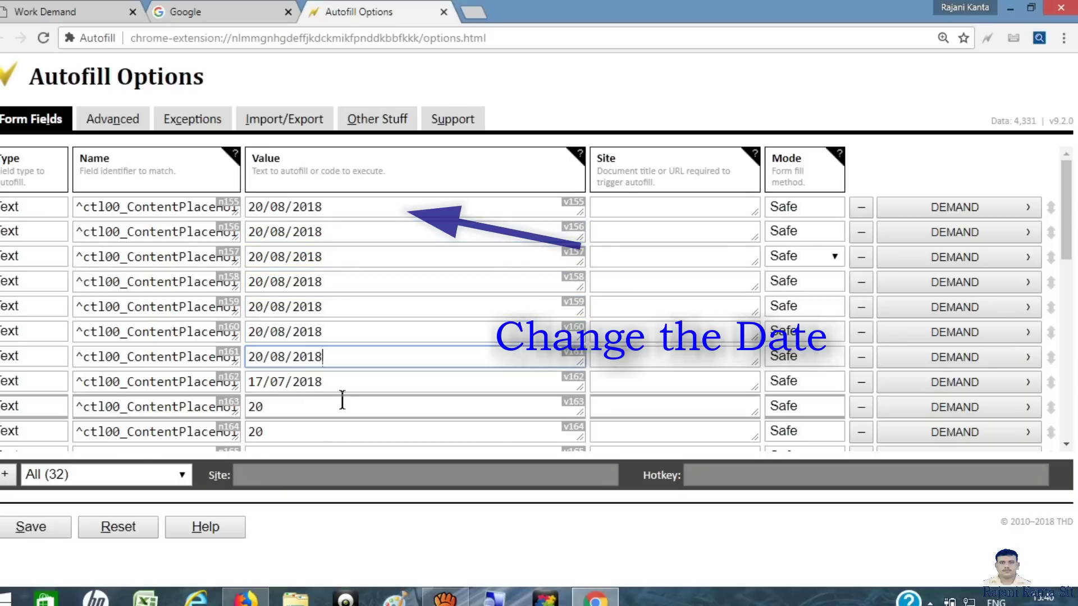
{"action": "left_click", "coordinate": [344, 382]}
{"action": "key", "text": "ctrl+a"}
{"action": "key", "text": "ctrl+v"}
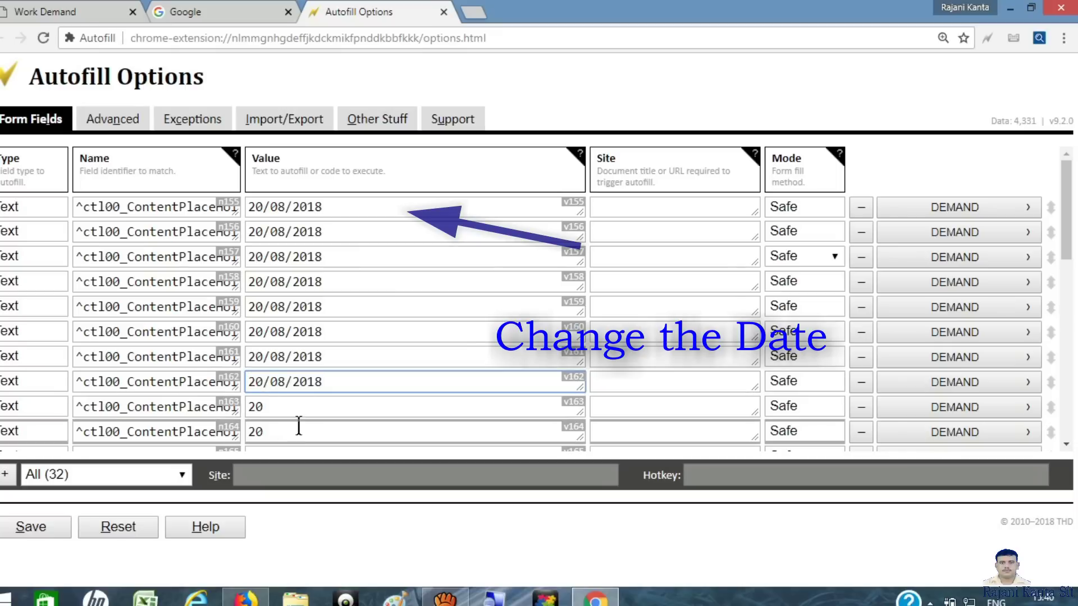
Change the days value from 20 to 12 in each of rows v163–v170
{"action": "scroll", "coordinate": [302, 432], "scroll_direction": "down", "scroll_amount": 1}
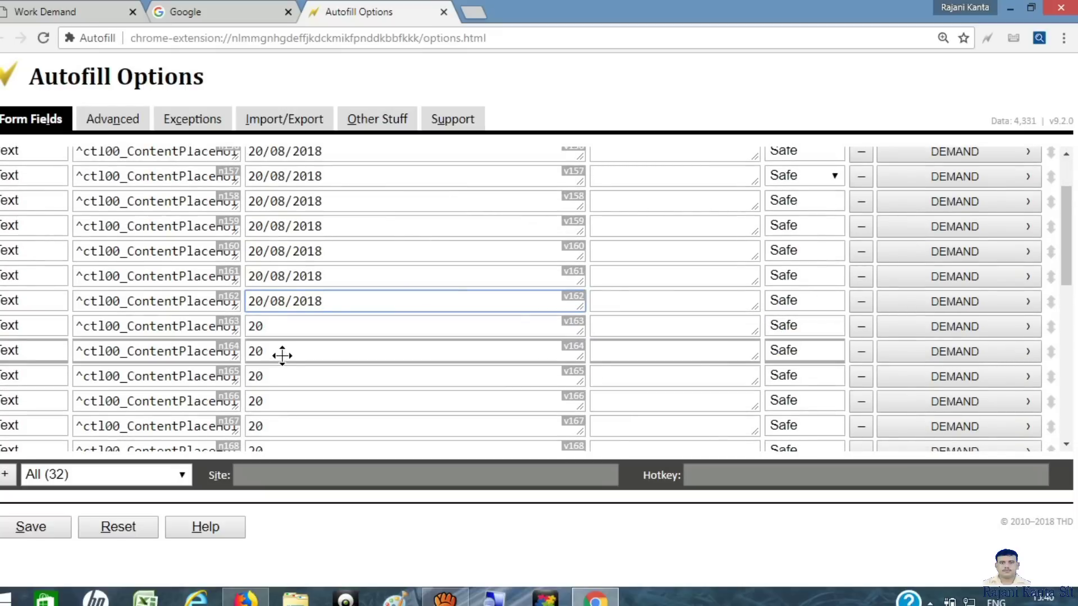
{"action": "double_click", "coordinate": [302, 333]}
{"action": "type", "text": "12"}
{"action": "left_click", "coordinate": [280, 353]}
{"action": "double_click", "coordinate": [256, 353]}
{"action": "type", "text": "12"}
{"action": "double_click", "coordinate": [281, 377]}
{"action": "type", "text": "12"}
{"action": "double_click", "coordinate": [281, 402]}
{"action": "type", "text": "12"}
{"action": "scroll", "coordinate": [397, 332], "scroll_direction": "down", "scroll_amount": 1}
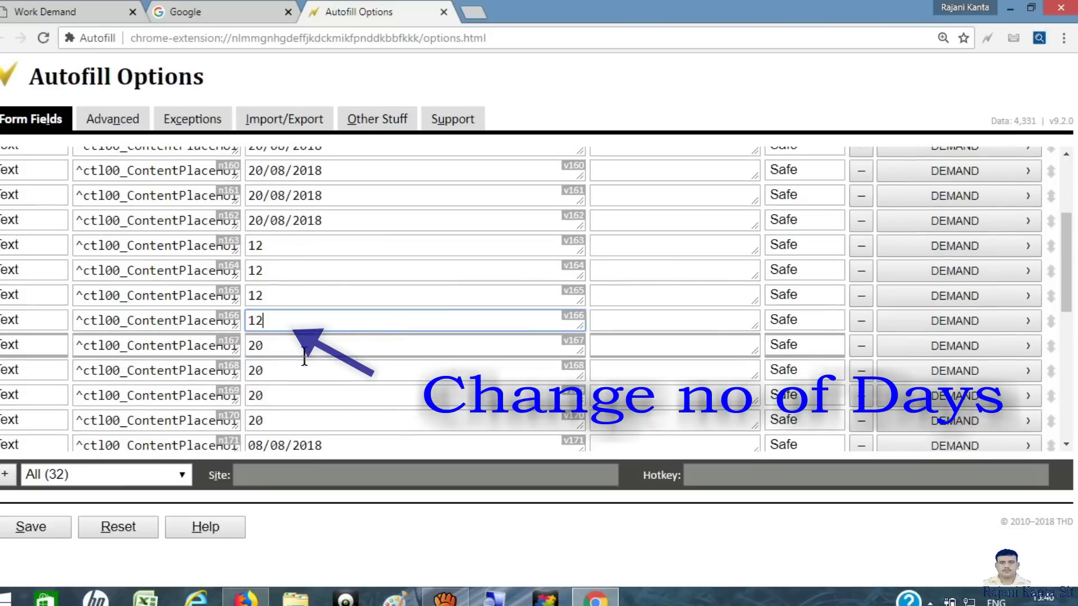
{"action": "double_click", "coordinate": [254, 346]}
{"action": "type", "text": "12"}
{"action": "double_click", "coordinate": [275, 372]}
{"action": "type", "text": "12"}
{"action": "double_click", "coordinate": [264, 396]}
{"action": "type", "text": "12"}
{"action": "double_click", "coordinate": [277, 421]}
{"action": "type", "text": "12"}
{"action": "scroll", "coordinate": [234, 404], "scroll_direction": "down", "scroll_amount": 3}
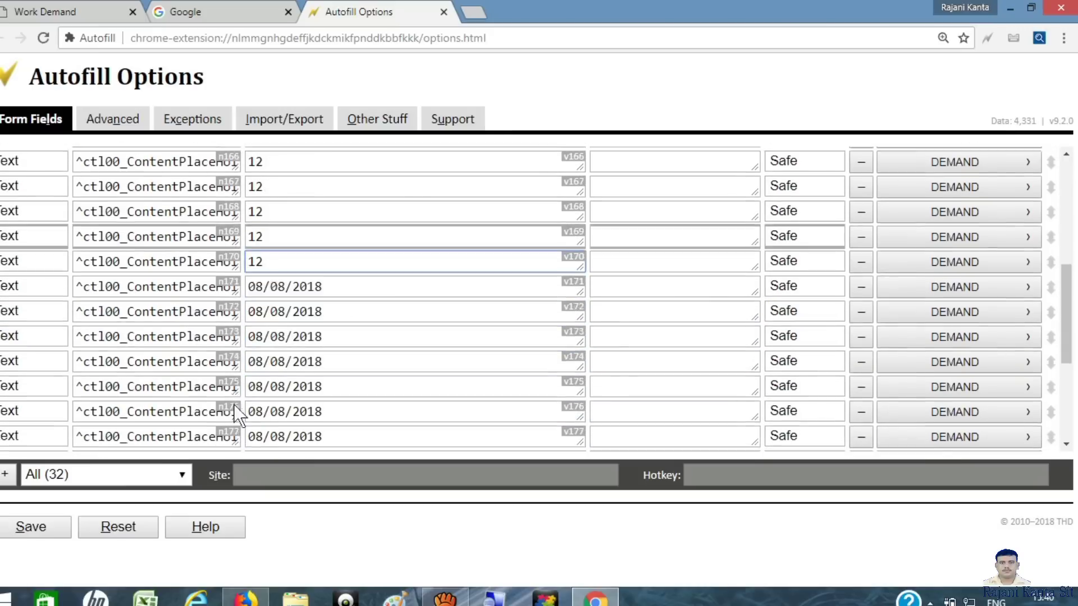
{"action": "scroll", "coordinate": [332, 316], "scroll_direction": "down", "scroll_amount": 2}
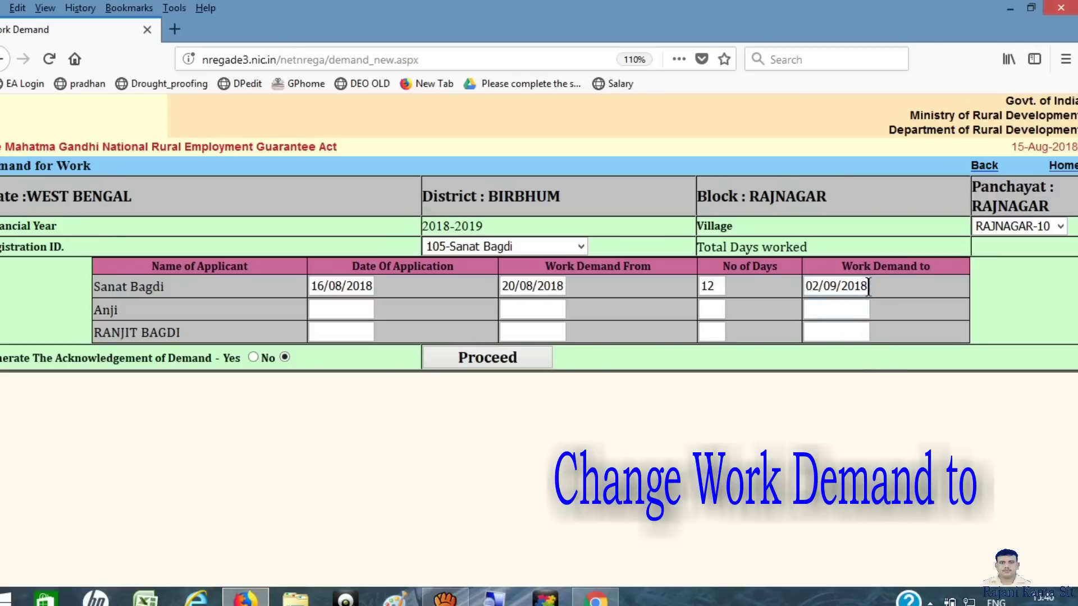
Check the first applicant's Work Demand to date of 02/09/2018, then return to Autofill's end-date rules
{"action": "left_click_drag", "start_coordinate": [869, 287], "coordinate": [812, 288]}
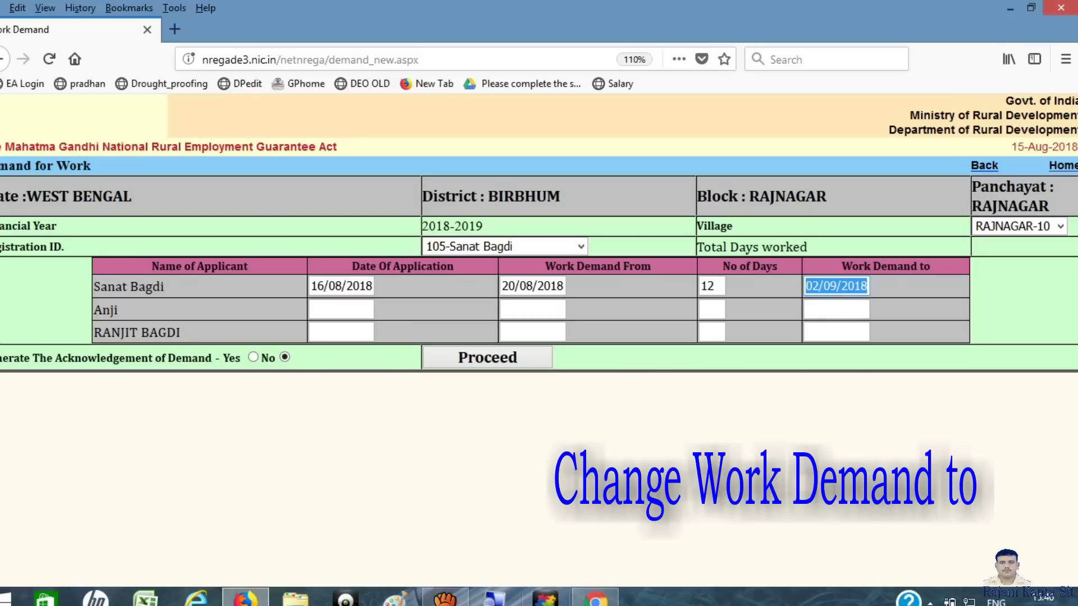
{"action": "left_click", "coordinate": [595, 597]}
{"action": "scroll", "coordinate": [416, 421], "scroll_direction": "down", "scroll_amount": 1}
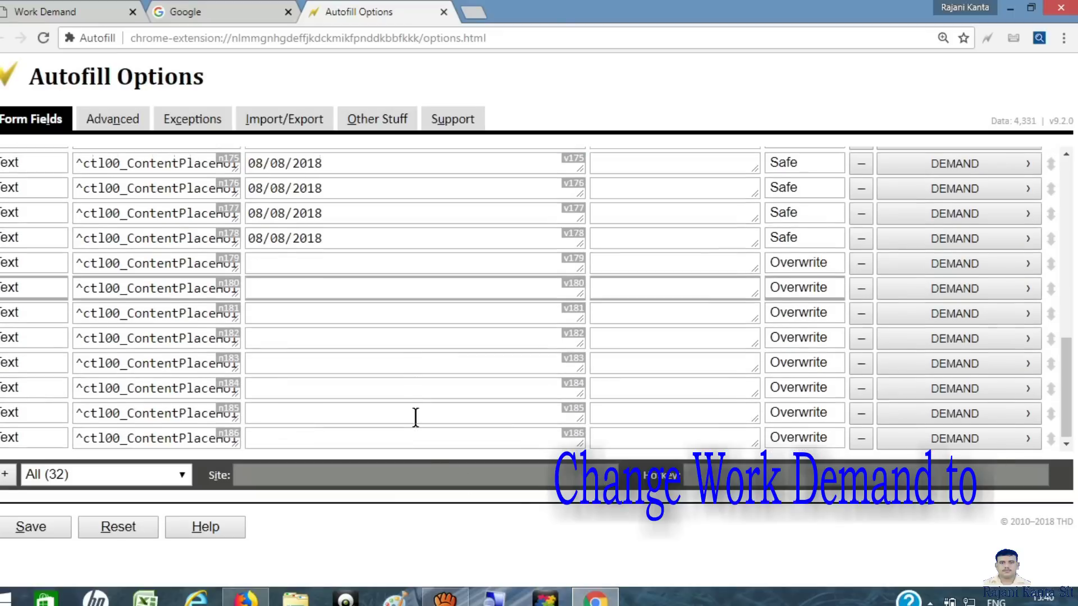
Change the v171 end date to 02/09/2018 and copy it
{"action": "scroll", "coordinate": [415, 418], "scroll_direction": "up", "scroll_amount": 3}
{"action": "scroll", "coordinate": [337, 365], "scroll_direction": "up", "scroll_amount": 2}
{"action": "left_click", "coordinate": [266, 304]}
{"action": "left_click_drag", "start_coordinate": [270, 304], "coordinate": [260, 304]}
{"action": "double_click", "coordinate": [251, 304]}
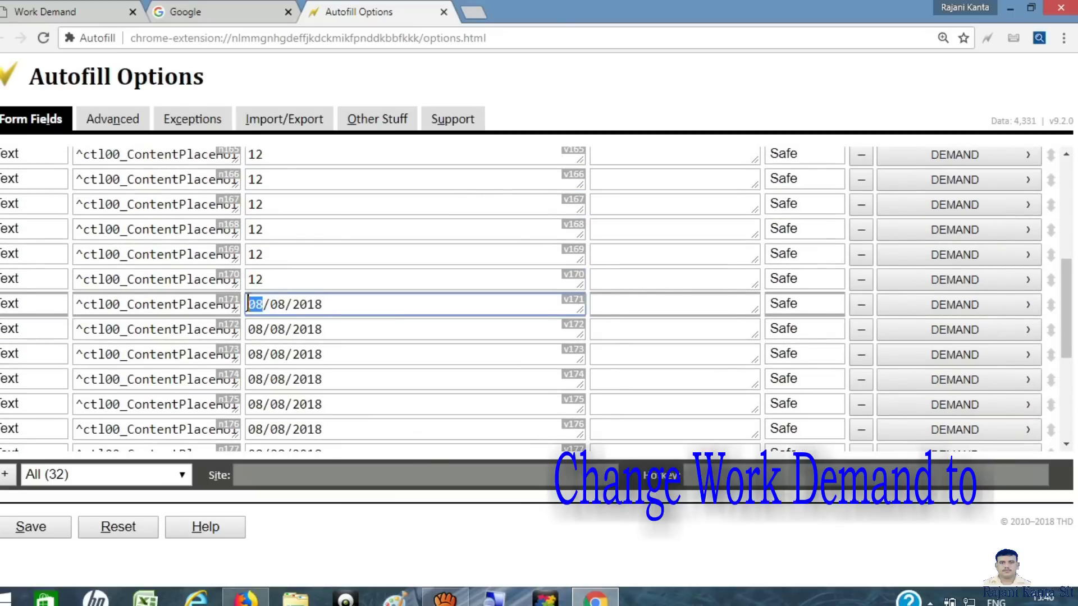
{"action": "type", "text": "02"}
{"action": "double_click", "coordinate": [277, 304]}
{"action": "type", "text": "09"}
{"action": "left_click_drag", "start_coordinate": [335, 305], "coordinate": [228, 304]}
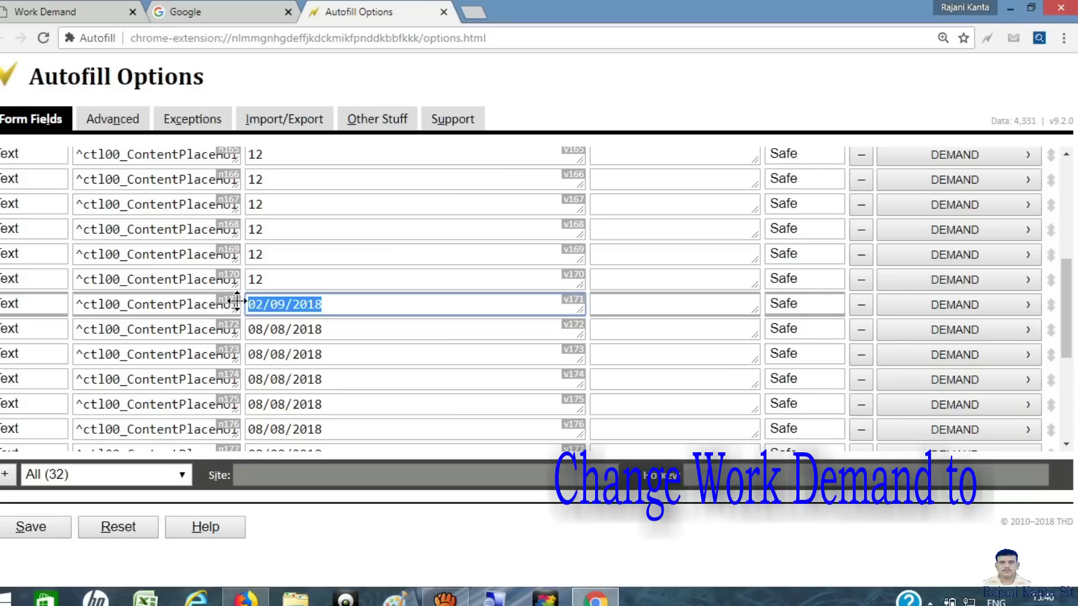
{"action": "right_click", "coordinate": [283, 308]}
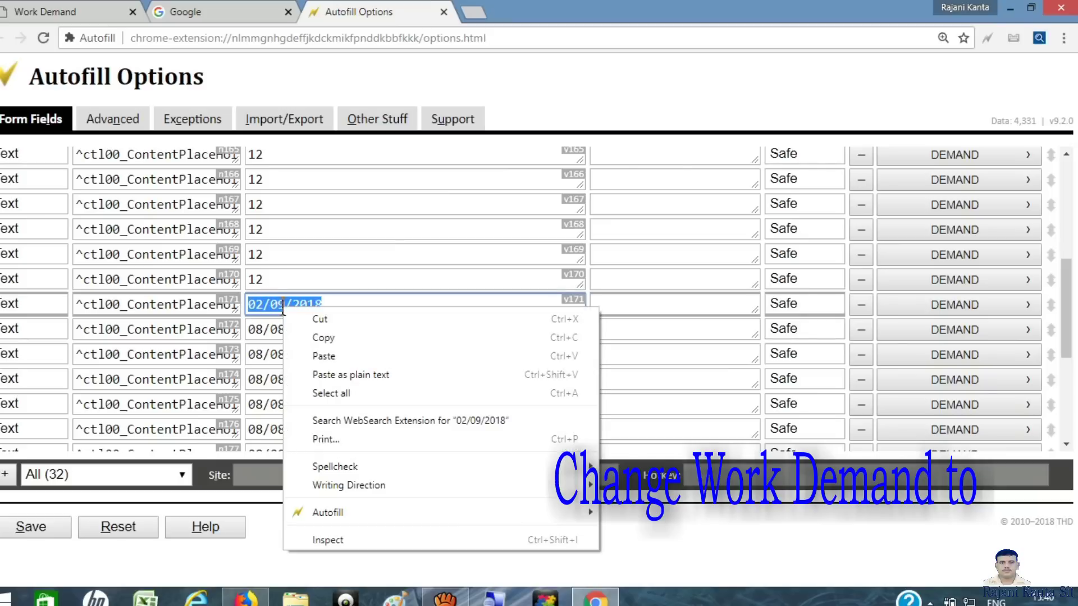
{"action": "left_click", "coordinate": [337, 339]}
Paste 02/09/2018 over the end dates in v172–v178 and save the Autofill options
{"action": "left_click_drag", "start_coordinate": [339, 331], "coordinate": [203, 323]}
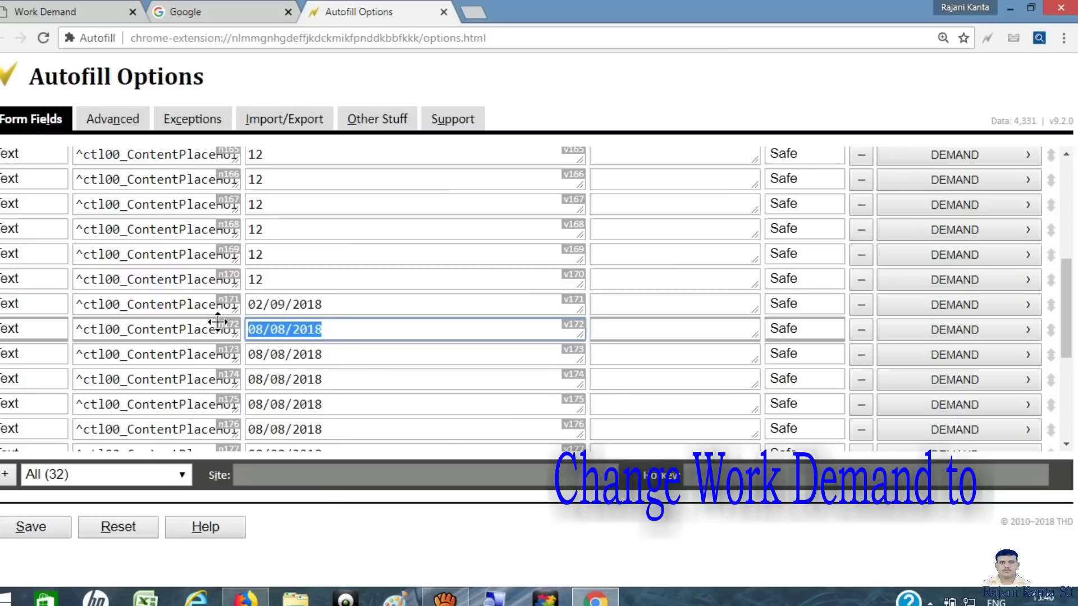
{"action": "key", "text": "ctrl+v"}
{"action": "left_click_drag", "start_coordinate": [343, 354], "coordinate": [144, 354]}
{"action": "key", "text": "ctrl+v"}
{"action": "left_click_drag", "start_coordinate": [371, 381], "coordinate": [207, 379]}
{"action": "key", "text": "ctrl+v"}
{"action": "left_click_drag", "start_coordinate": [365, 405], "coordinate": [193, 404]}
{"action": "key", "text": "ctrl+v"}
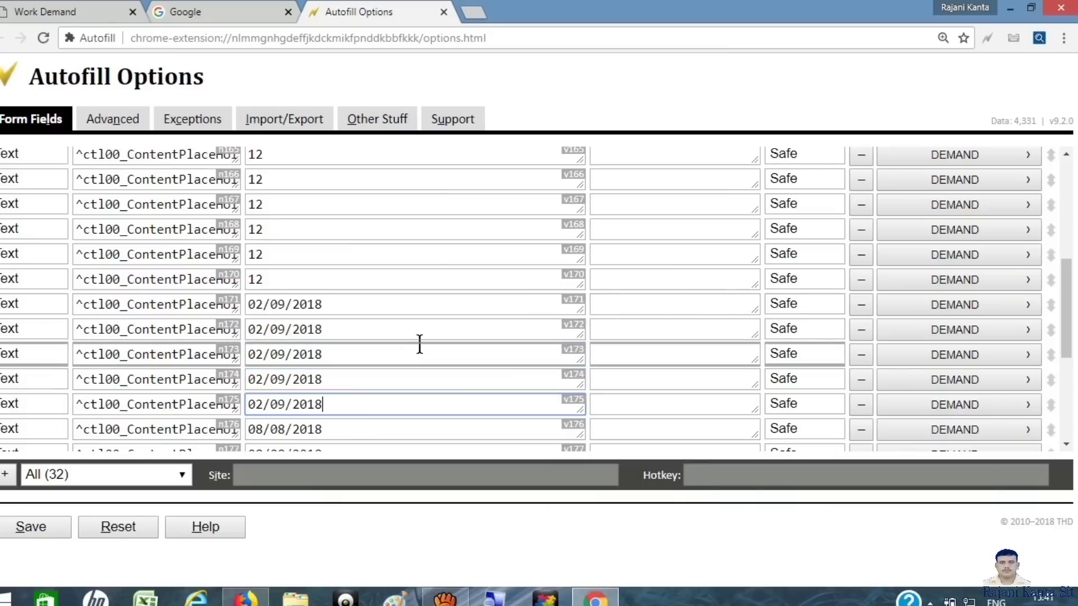
{"action": "scroll", "coordinate": [419, 343], "scroll_direction": "down", "scroll_amount": 2}
{"action": "left_click_drag", "start_coordinate": [368, 349], "coordinate": [192, 349]}
{"action": "key", "text": "ctrl+v"}
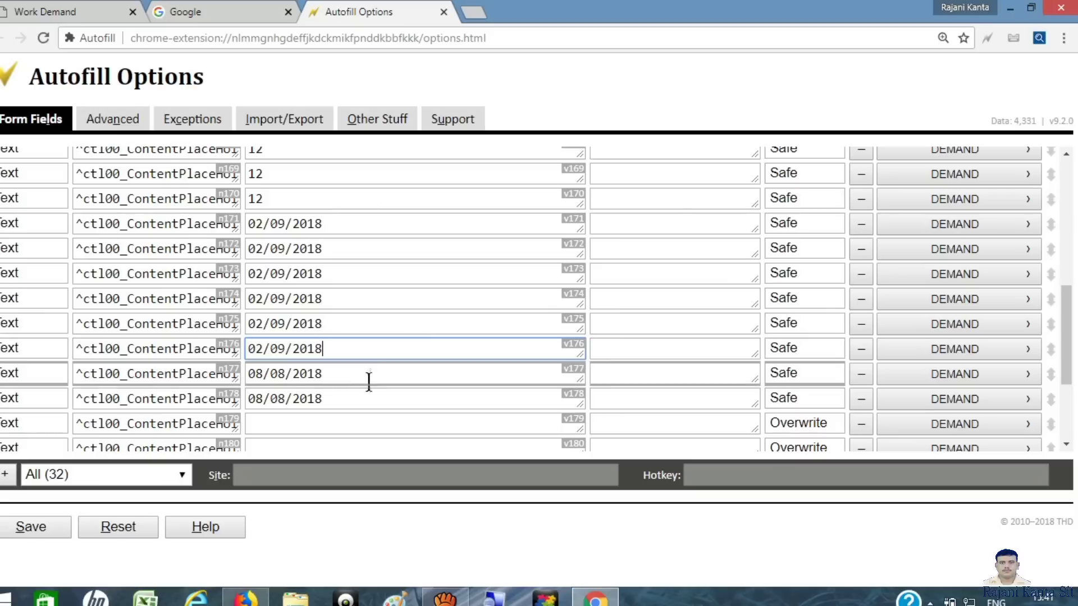
{"action": "left_click_drag", "start_coordinate": [368, 373], "coordinate": [192, 375]}
{"action": "key", "text": "ctrl+v"}
{"action": "left_click_drag", "start_coordinate": [337, 399], "coordinate": [180, 397]}
{"action": "key", "text": "ctrl+v"}
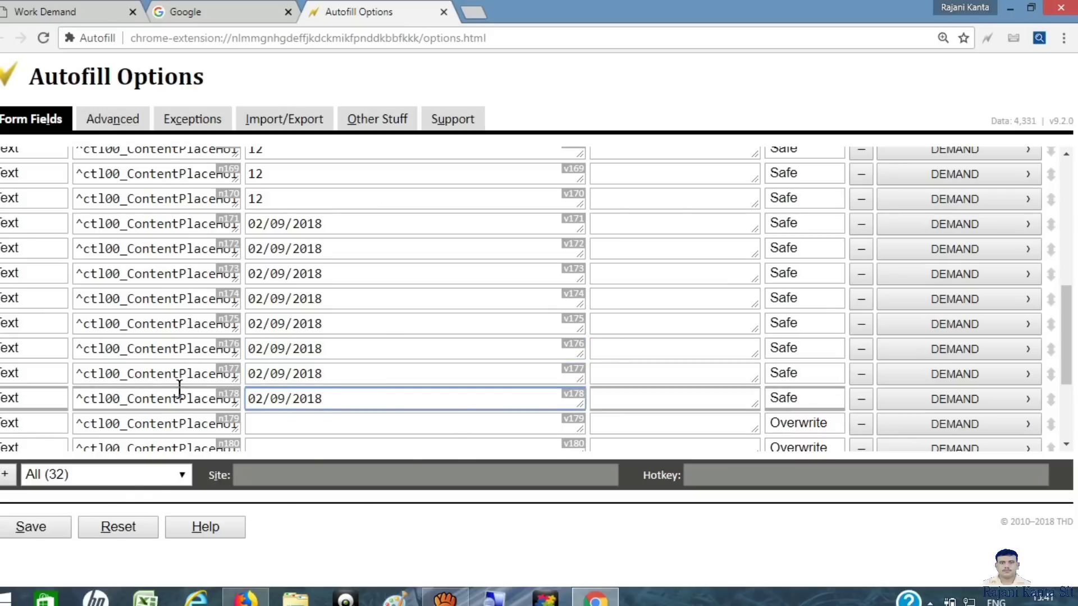
{"action": "left_click", "coordinate": [35, 529]}
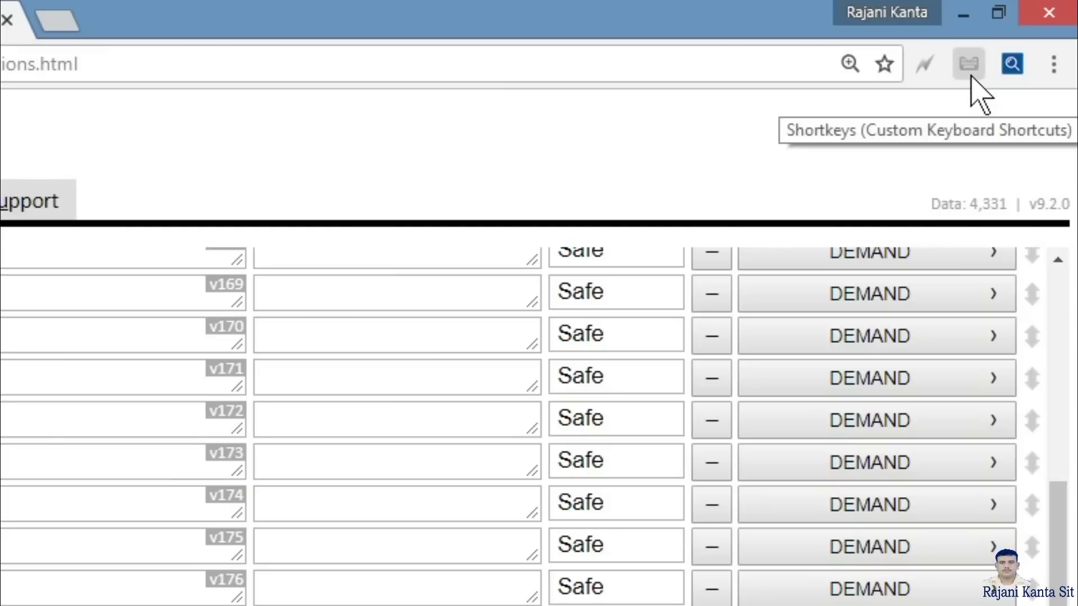
Open the Shortkeys Options page from the extension's toolbar icon
{"action": "right_click", "coordinate": [974, 69]}
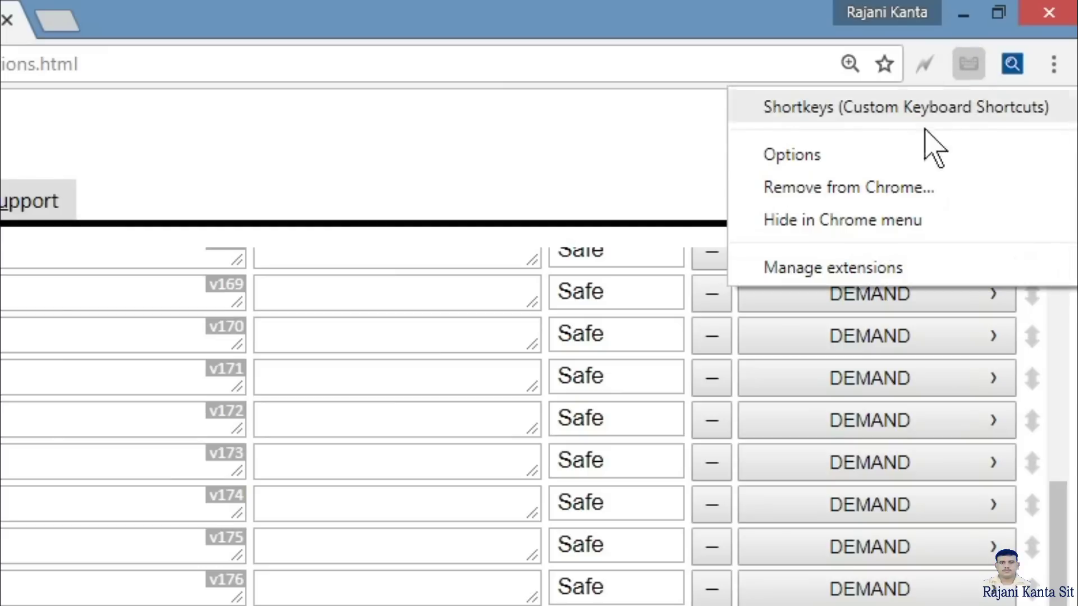
{"action": "left_click", "coordinate": [837, 159]}
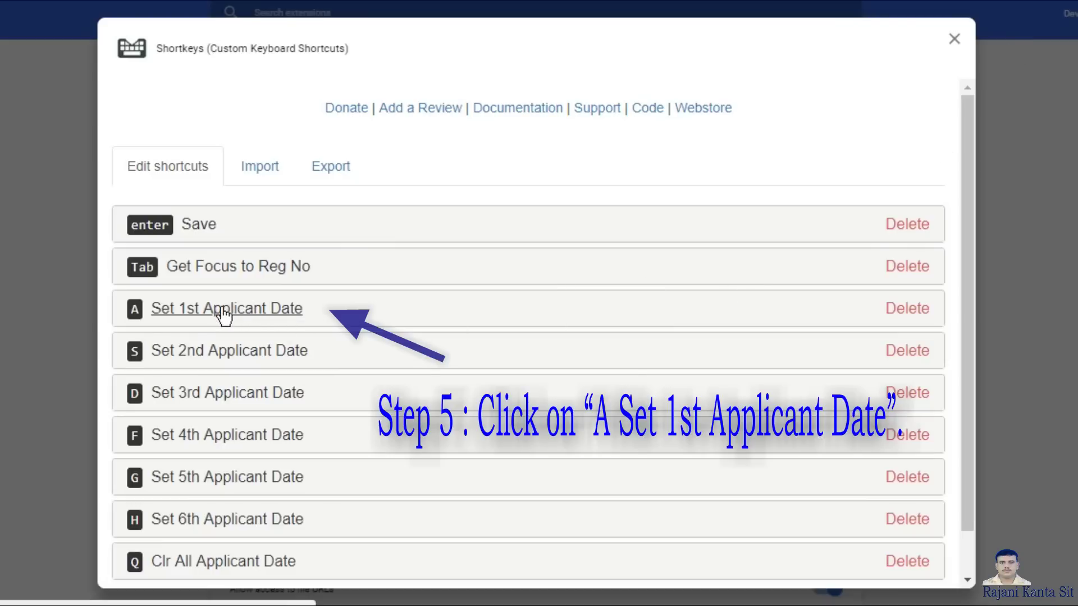
Change Set 1st Applicant Date's code from 16/08/2018 to 17/08/2018 and copy the new date
{"action": "left_click", "coordinate": [224, 316]}
{"action": "scroll", "coordinate": [513, 470], "scroll_direction": "down", "scroll_amount": 3}
{"action": "key", "text": "ctrl+v"}
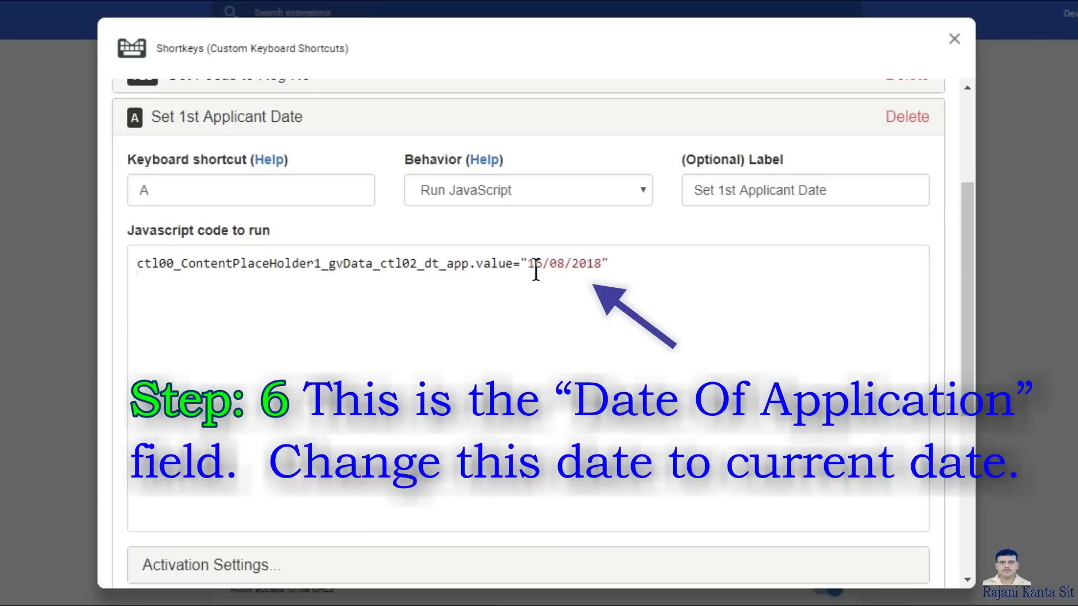
{"action": "double_click", "coordinate": [533, 264]}
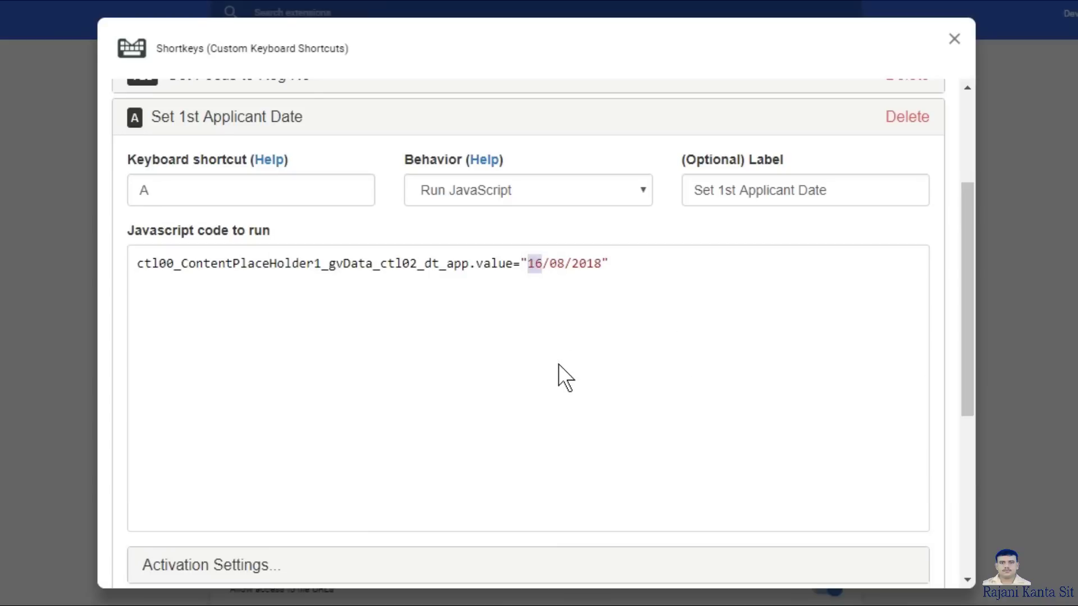
{"action": "type", "text": "17"}
{"action": "left_click_drag", "start_coordinate": [602, 264], "coordinate": [549, 263]}
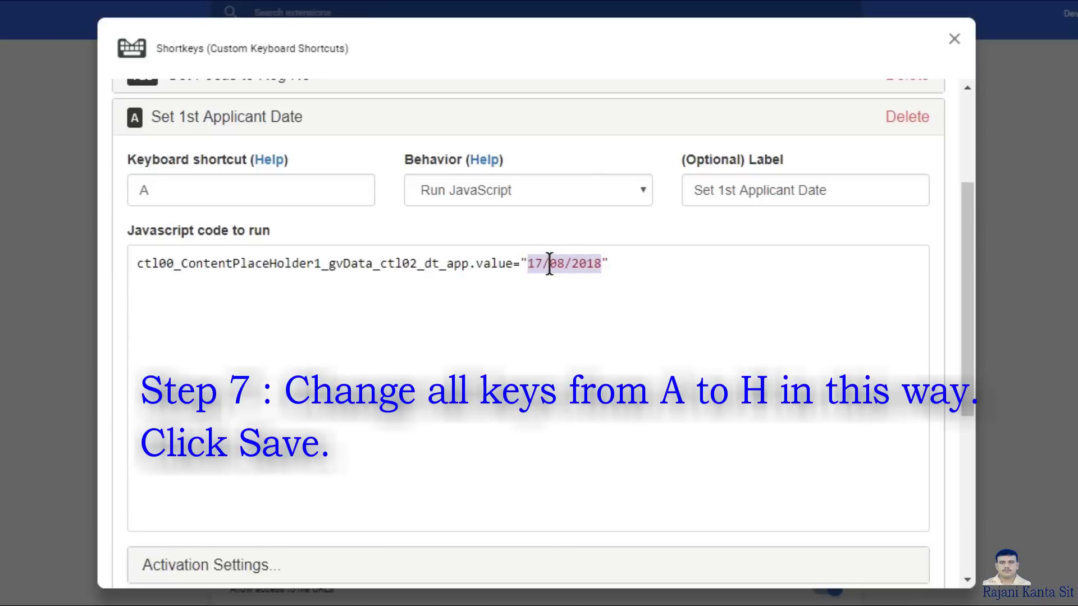
{"action": "right_click", "coordinate": [550, 265]}
{"action": "left_click", "coordinate": [603, 302]}
{"action": "left_click_drag", "start_coordinate": [965, 322], "coordinate": [956, 420]}
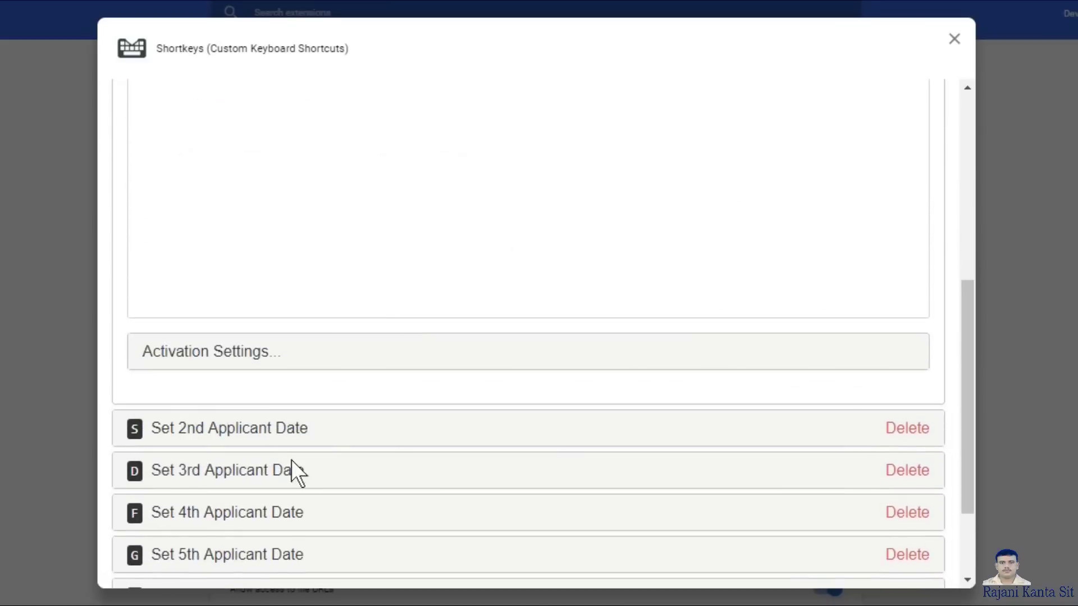
Change the Set 2nd Applicant Date shortcut's date from 16/08/2018 to 17/08/2018
{"action": "left_click", "coordinate": [251, 430]}
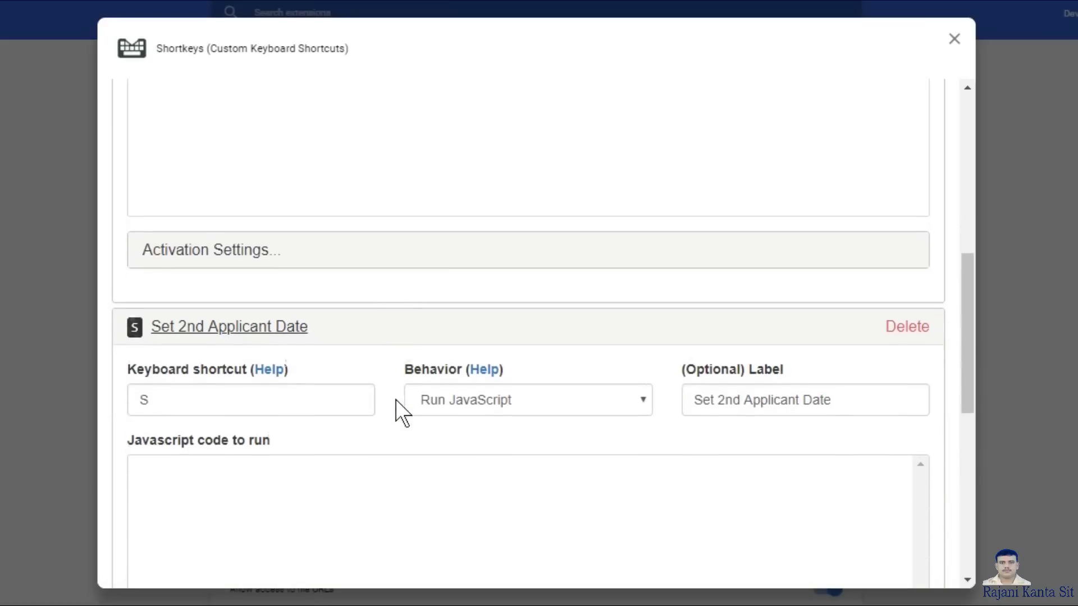
{"action": "scroll", "coordinate": [397, 399], "scroll_direction": "down", "scroll_amount": 2}
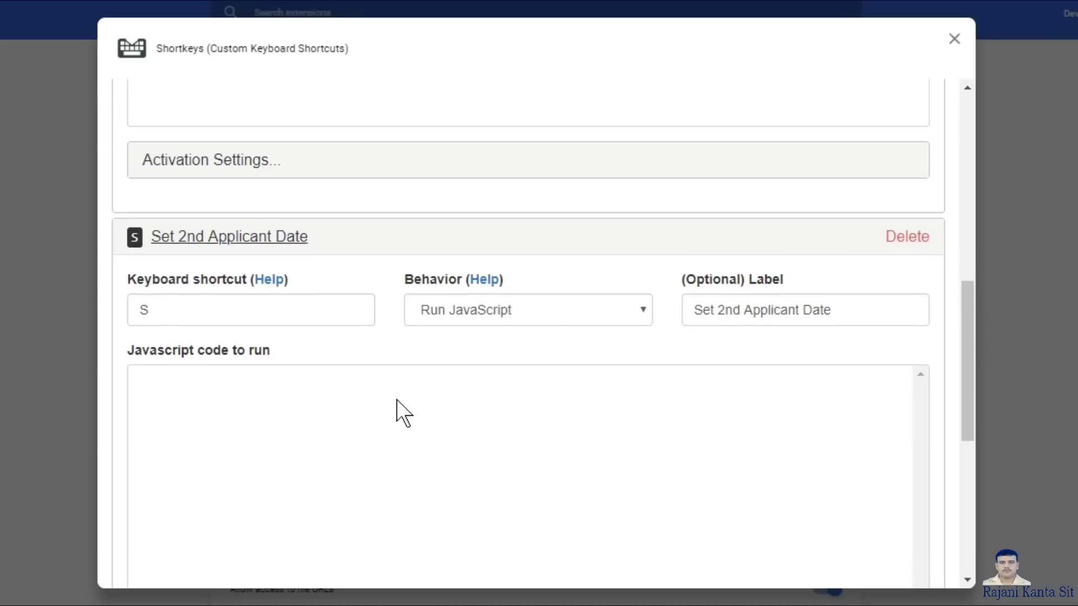
{"action": "left_click", "coordinate": [358, 397]}
{"action": "key", "text": "ctrl+v"}
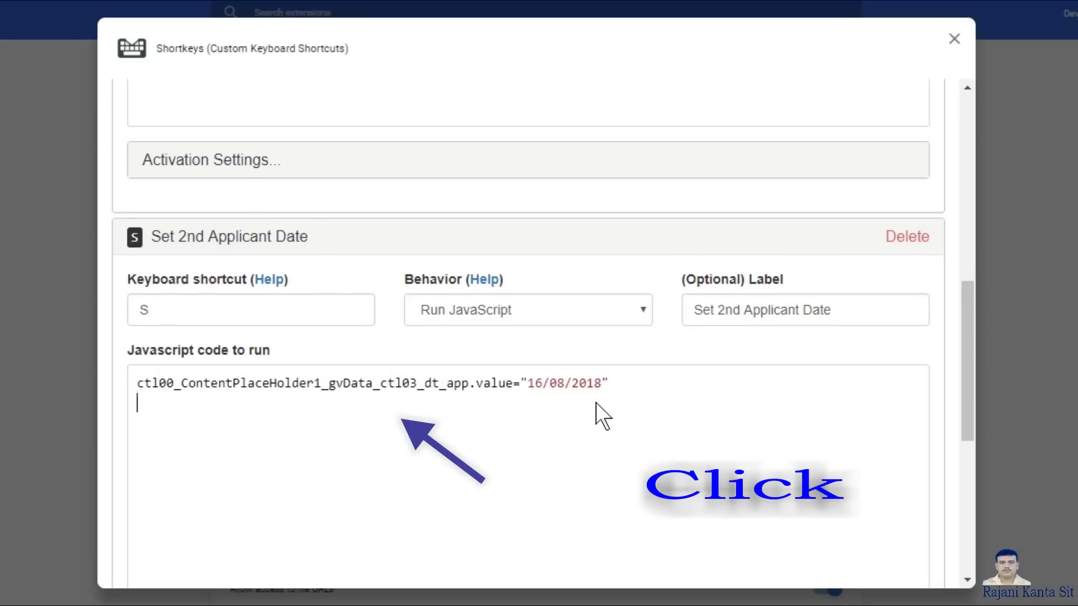
{"action": "left_click_drag", "start_coordinate": [601, 386], "coordinate": [528, 385]}
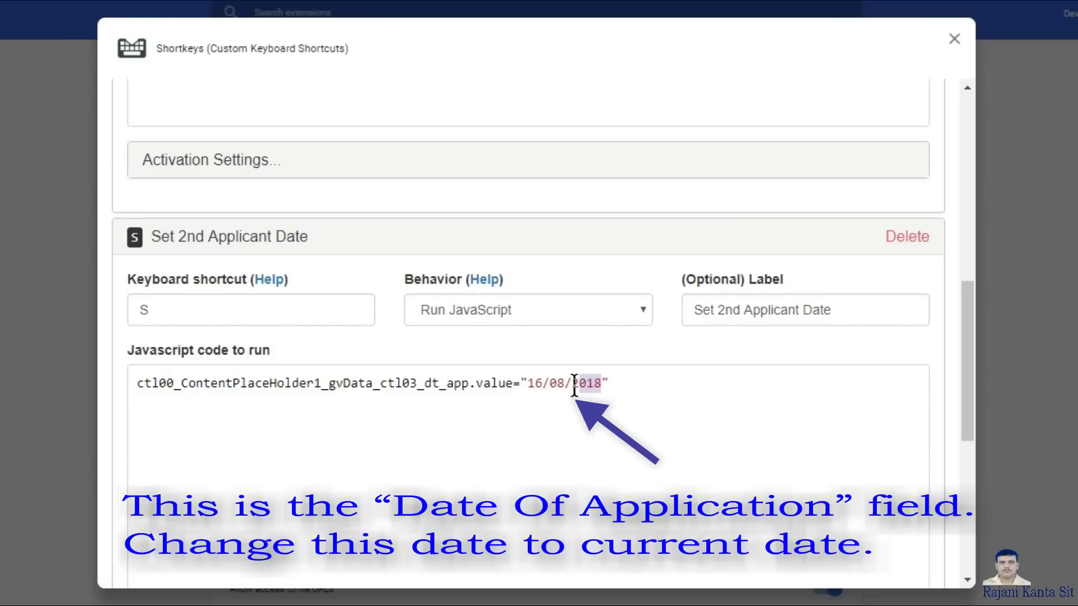
{"action": "right_click", "coordinate": [544, 383]}
{"action": "left_click", "coordinate": [599, 150]}
{"action": "left_click", "coordinate": [676, 409]}
{"action": "left_click_drag", "start_coordinate": [967, 346], "coordinate": [962, 453]}
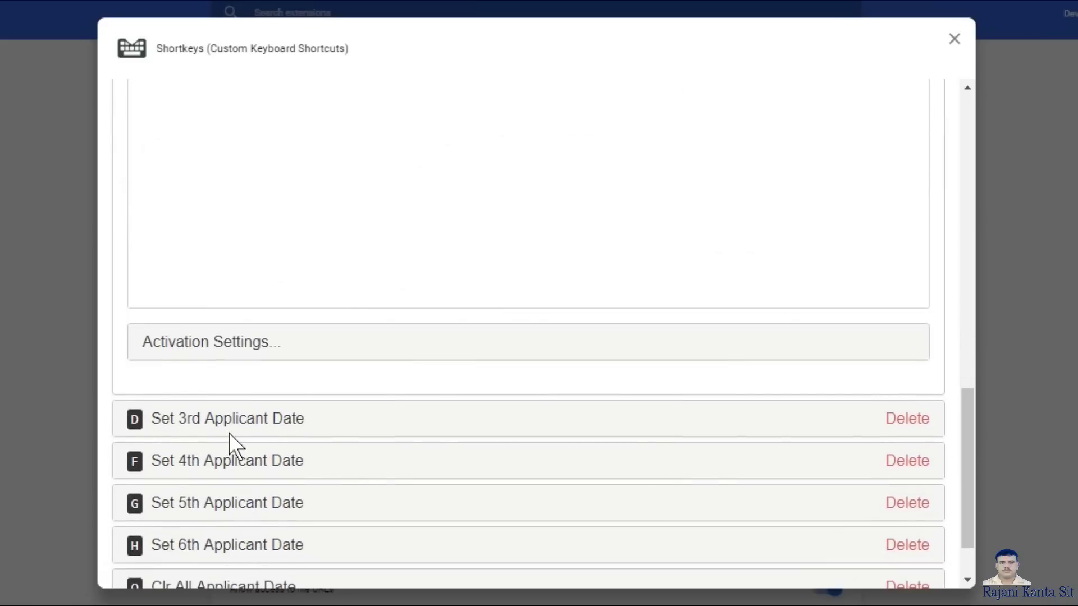
Replace 16/08/2018 with 17/08/2018 in the Set 3rd Applicant Date shortcut's code
{"action": "left_click", "coordinate": [252, 431]}
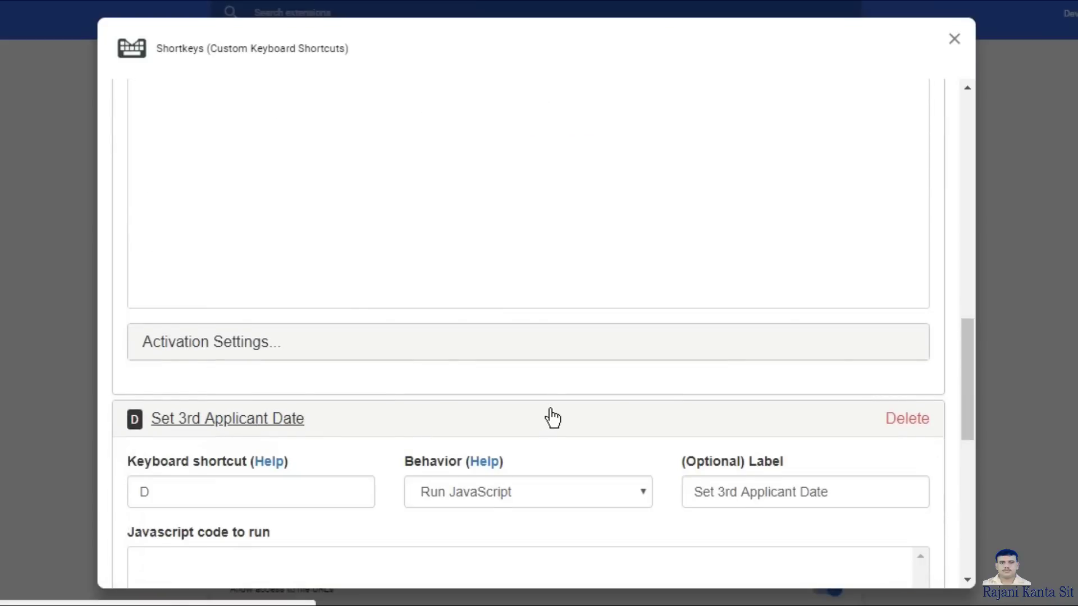
{"action": "scroll", "coordinate": [552, 419], "scroll_direction": "down", "scroll_amount": 3}
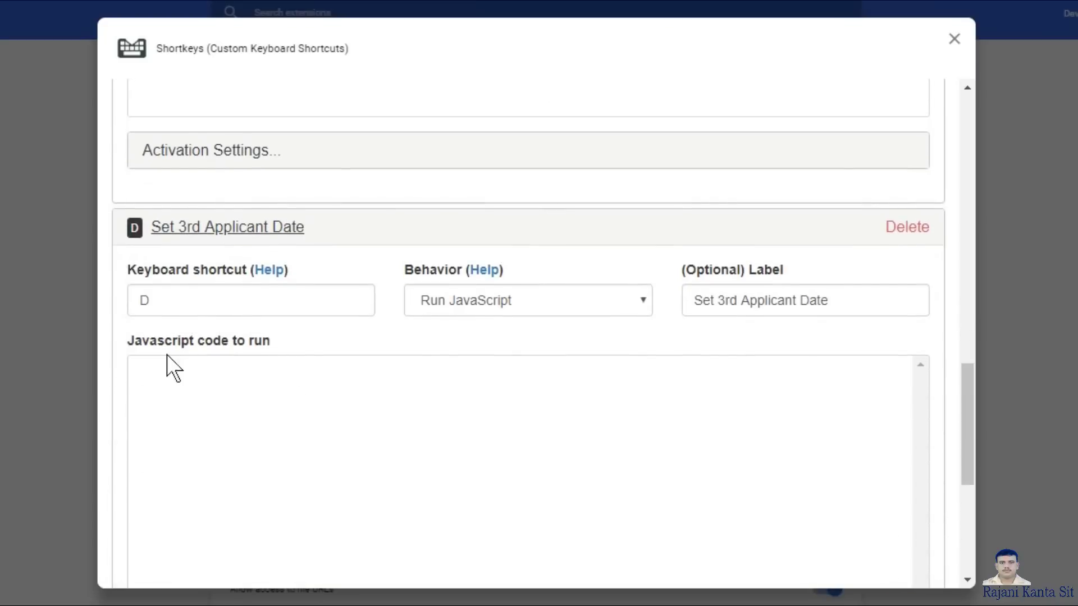
{"action": "left_click", "coordinate": [350, 387]}
{"action": "key", "text": "ctrl+v"}
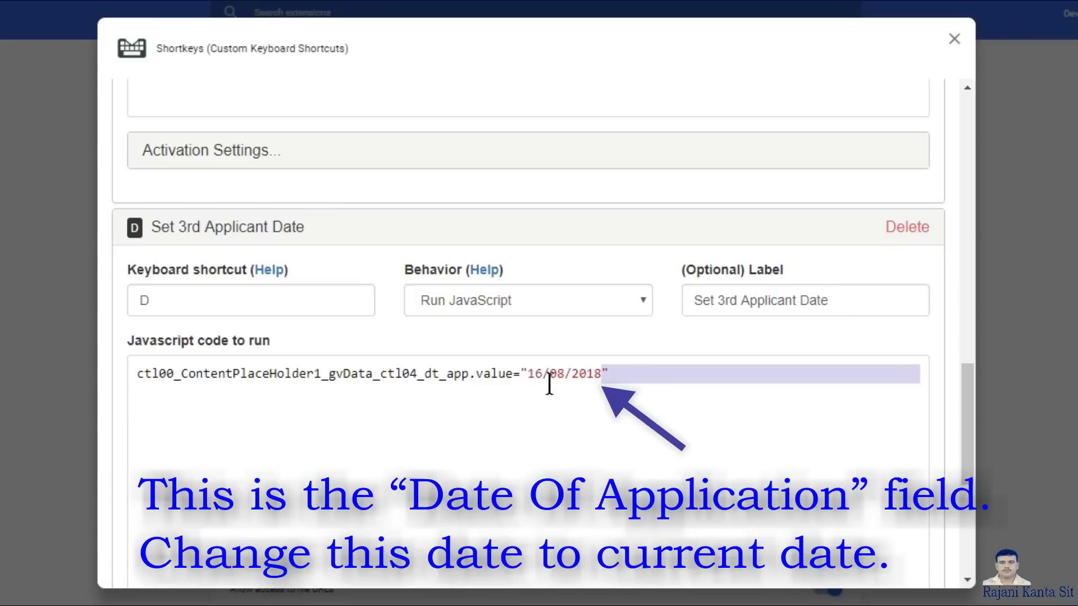
{"action": "left_click_drag", "start_coordinate": [600, 375], "coordinate": [528, 374]}
{"action": "right_click", "coordinate": [545, 372]}
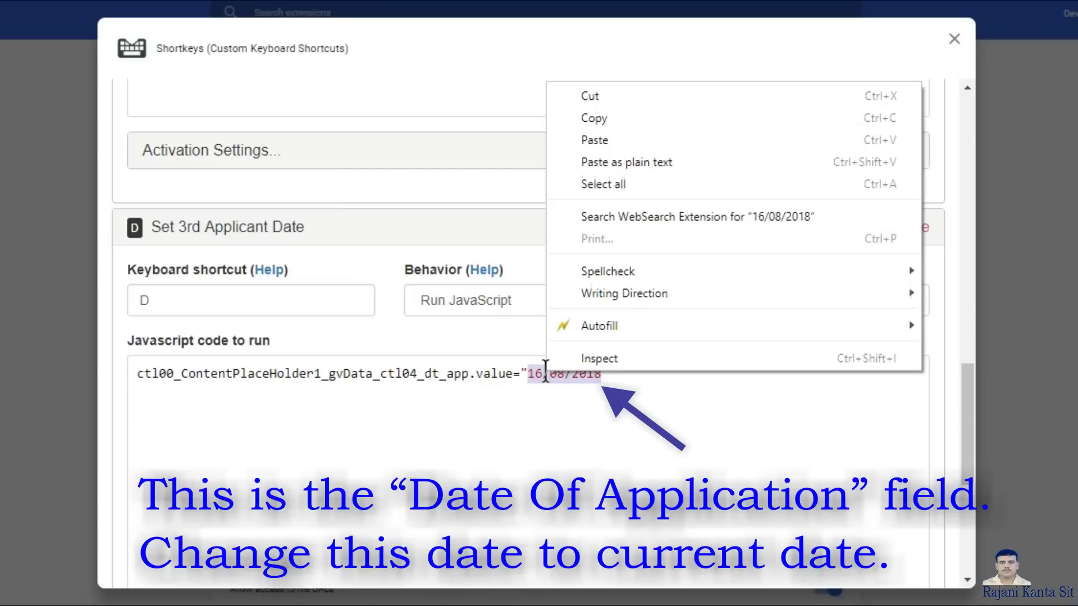
{"action": "left_click", "coordinate": [618, 140]}
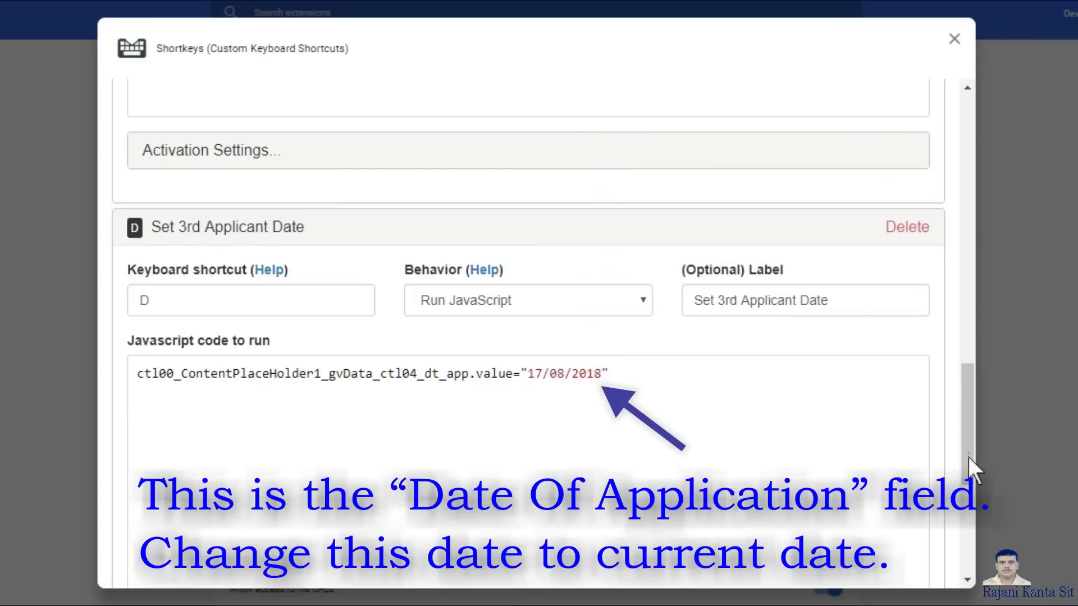
{"action": "left_click_drag", "start_coordinate": [971, 406], "coordinate": [956, 493]}
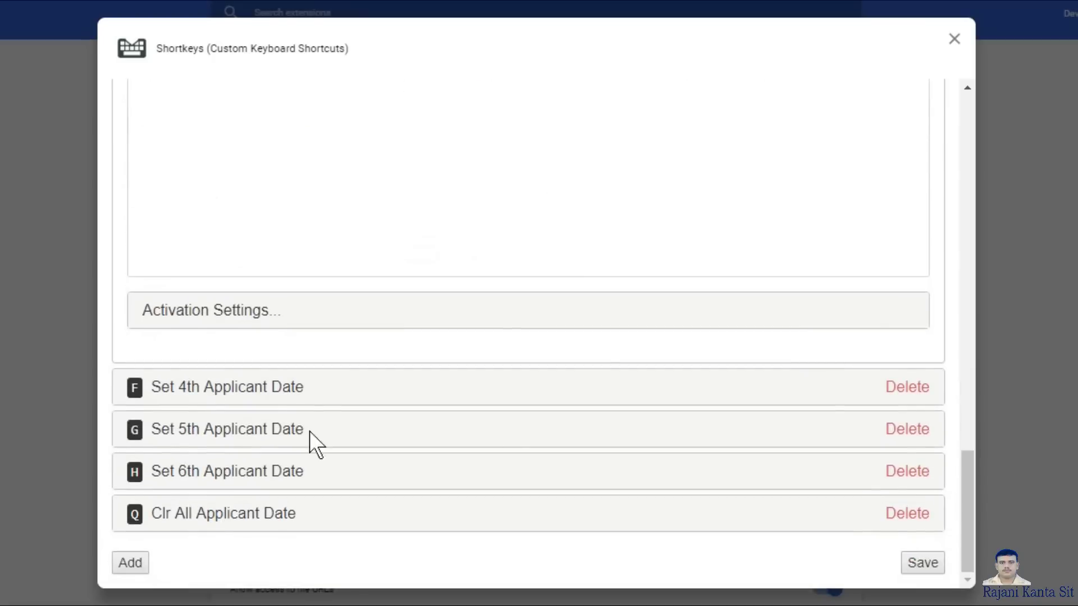
Replace 16/08/2018 with 17/08/2018 in the Set 4th Applicant Date shortcut's code
{"action": "left_click", "coordinate": [224, 395]}
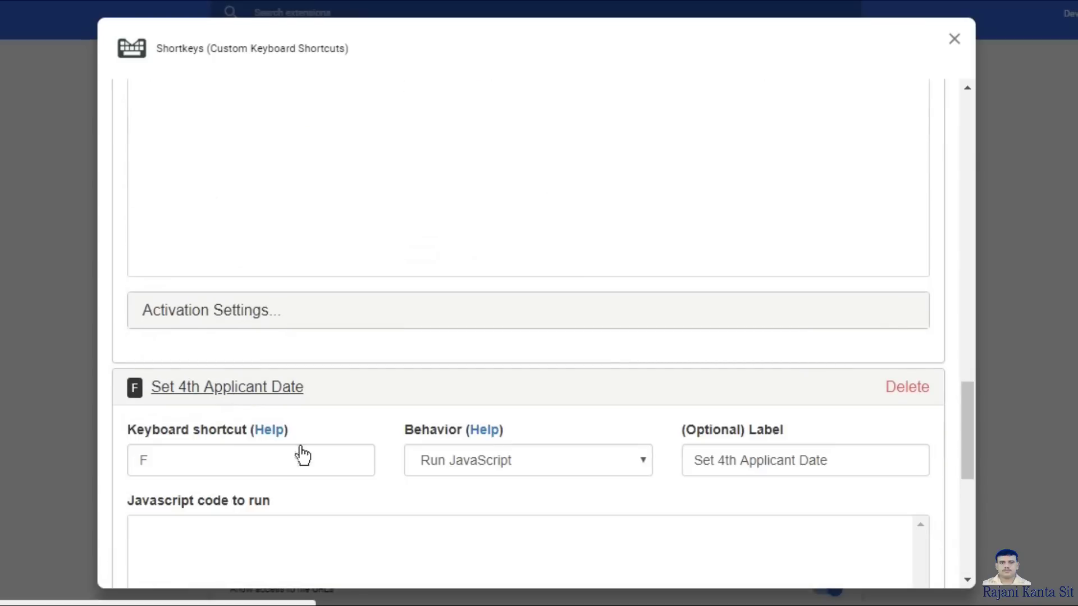
{"action": "scroll", "coordinate": [423, 522], "scroll_direction": "down", "scroll_amount": 2}
{"action": "left_click", "coordinate": [454, 484]}
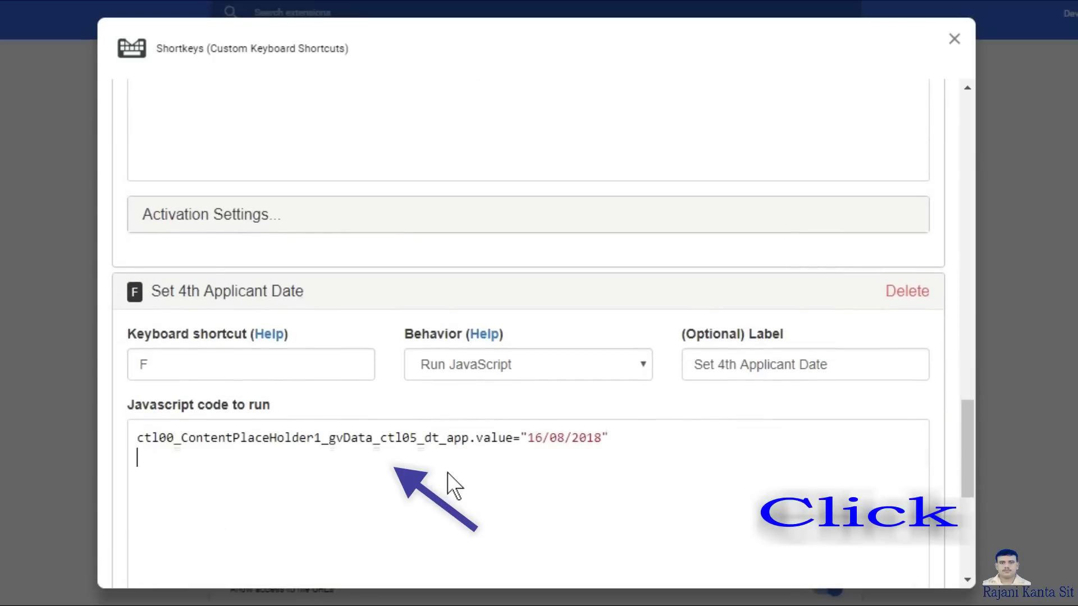
{"action": "left_click_drag", "start_coordinate": [601, 442], "coordinate": [527, 449]}
{"action": "right_click", "coordinate": [555, 439]}
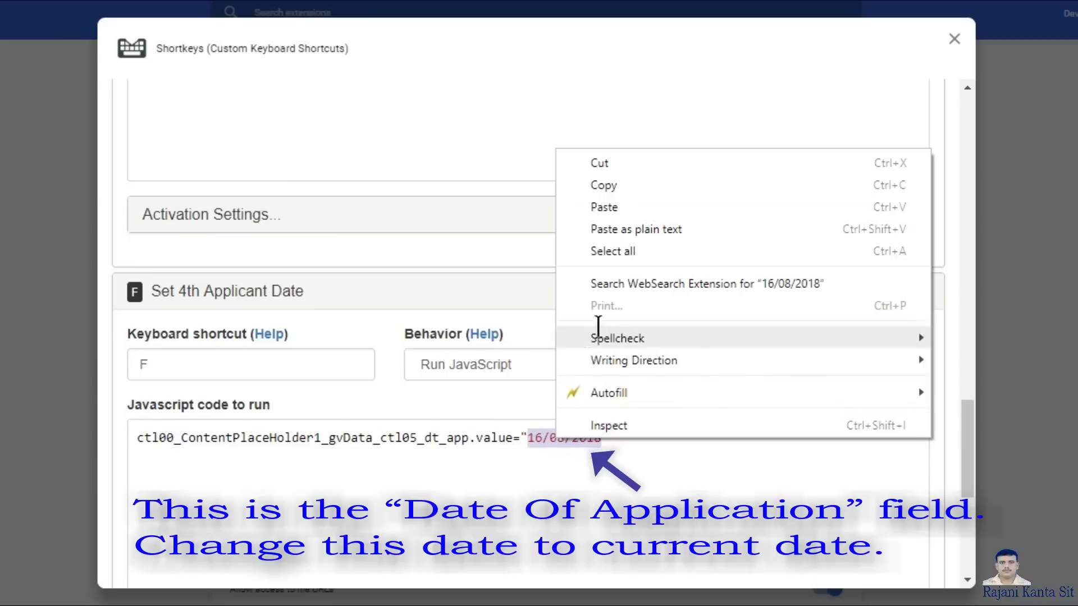
{"action": "left_click", "coordinate": [623, 207]}
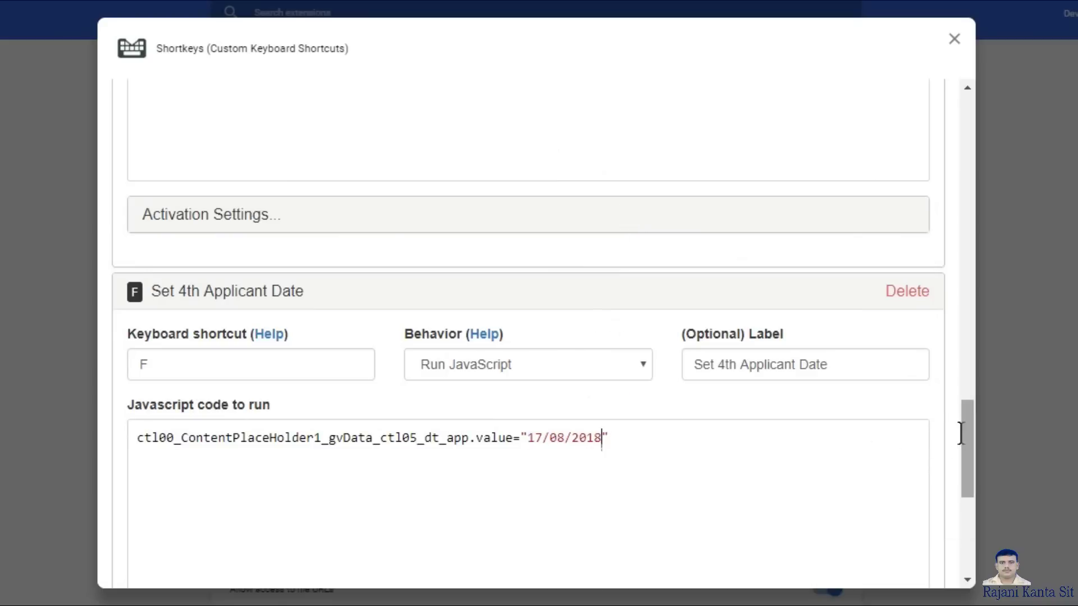
{"action": "left_click_drag", "start_coordinate": [960, 432], "coordinate": [958, 515]}
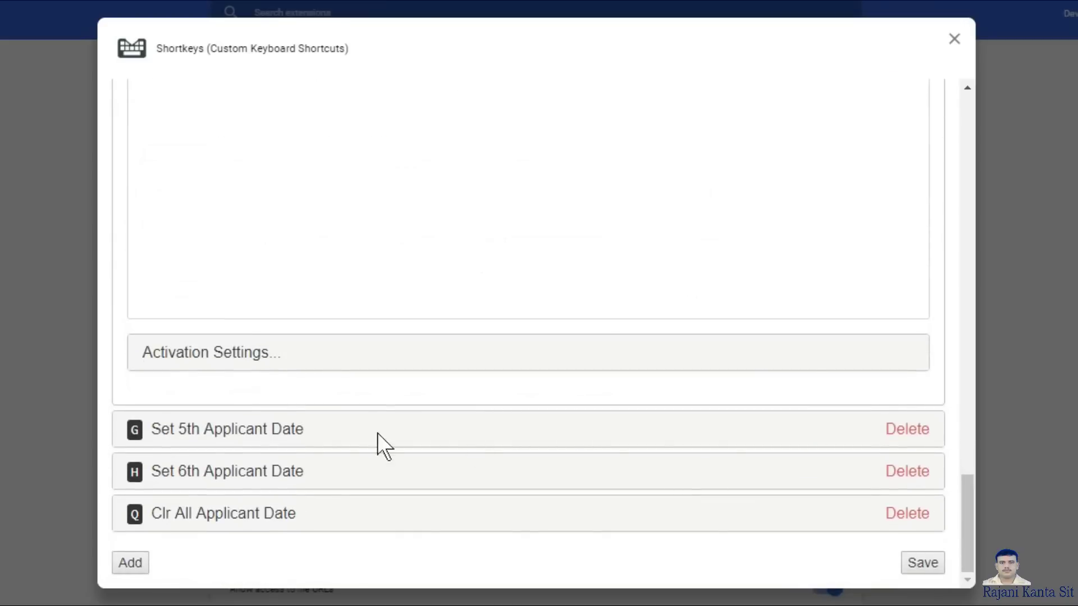
Replace 16/08/2018 with 17/08/2018 in the Set 5th Applicant Date shortcut's code
{"action": "left_click", "coordinate": [237, 433]}
{"action": "scroll", "coordinate": [534, 429], "scroll_direction": "down", "scroll_amount": 5}
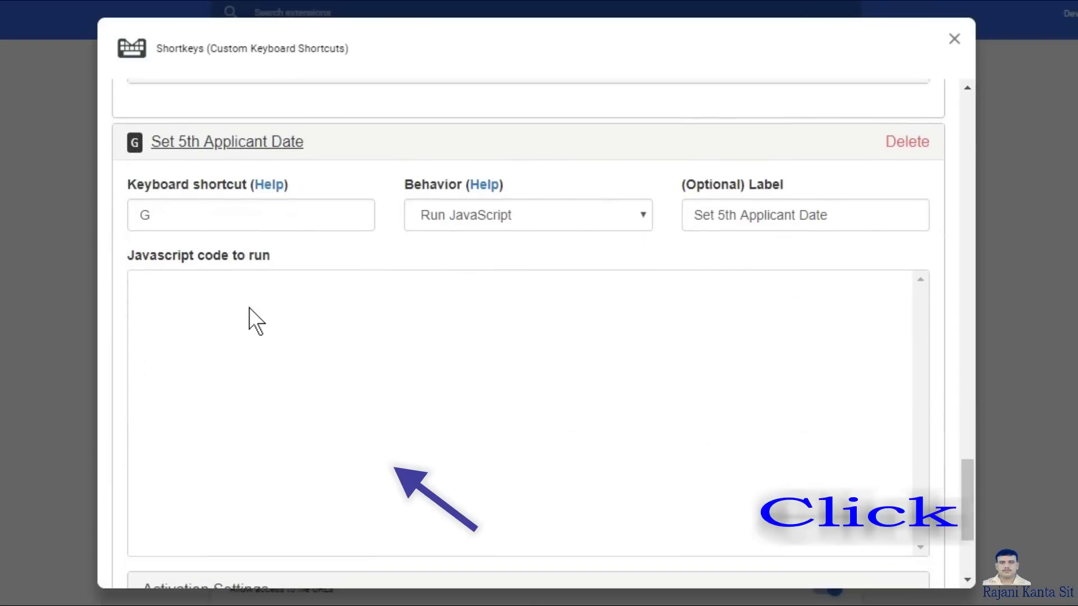
{"action": "left_click", "coordinate": [249, 306]}
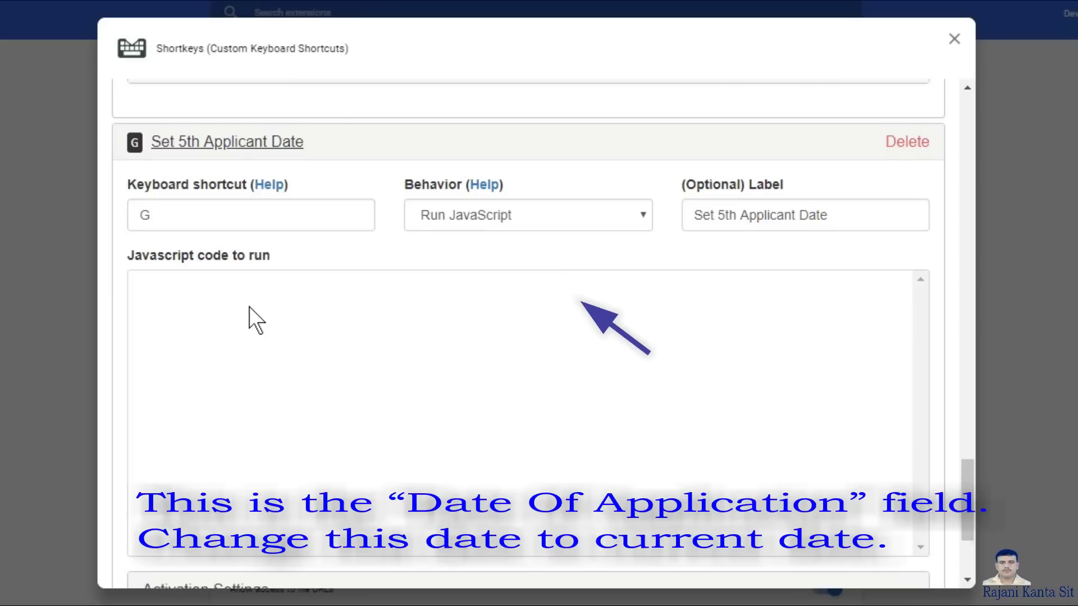
{"action": "type", "text": "ctl00_ContentPlaceHolder1_gvData_ctl06_dt_app.value=\"16/08/2018\""}
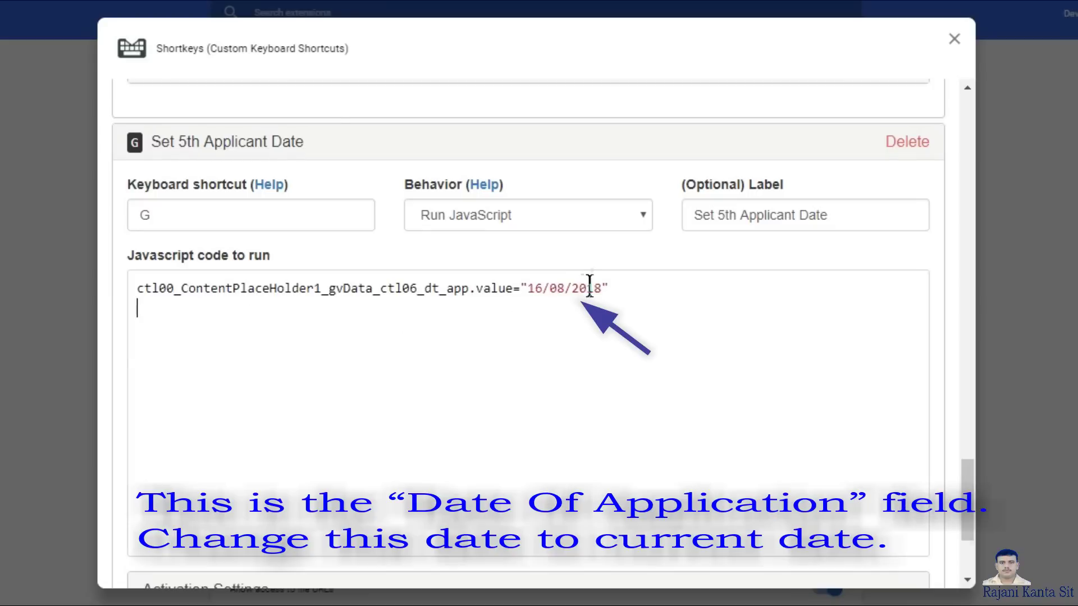
{"action": "left_click_drag", "start_coordinate": [601, 288], "coordinate": [529, 288]}
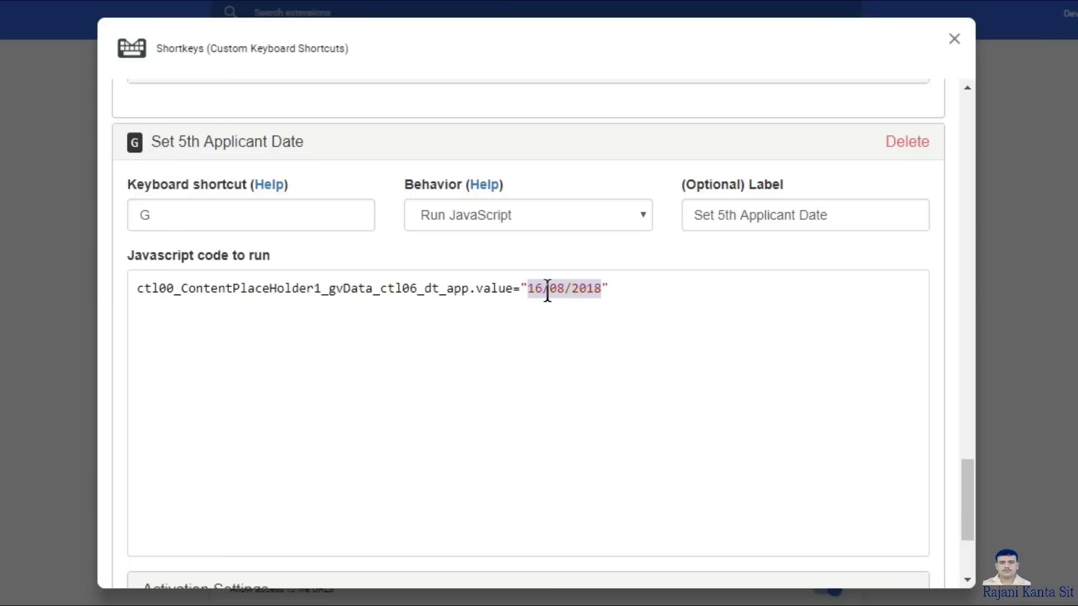
{"action": "right_click", "coordinate": [548, 289]}
{"action": "left_click", "coordinate": [595, 348]}
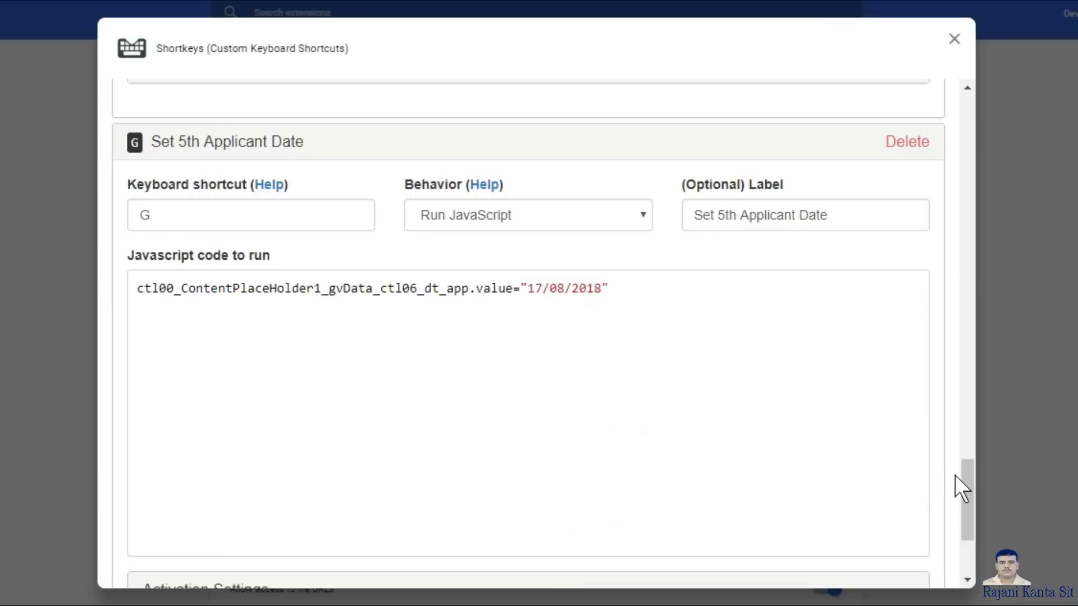
{"action": "left_click_drag", "start_coordinate": [970, 474], "coordinate": [944, 528]}
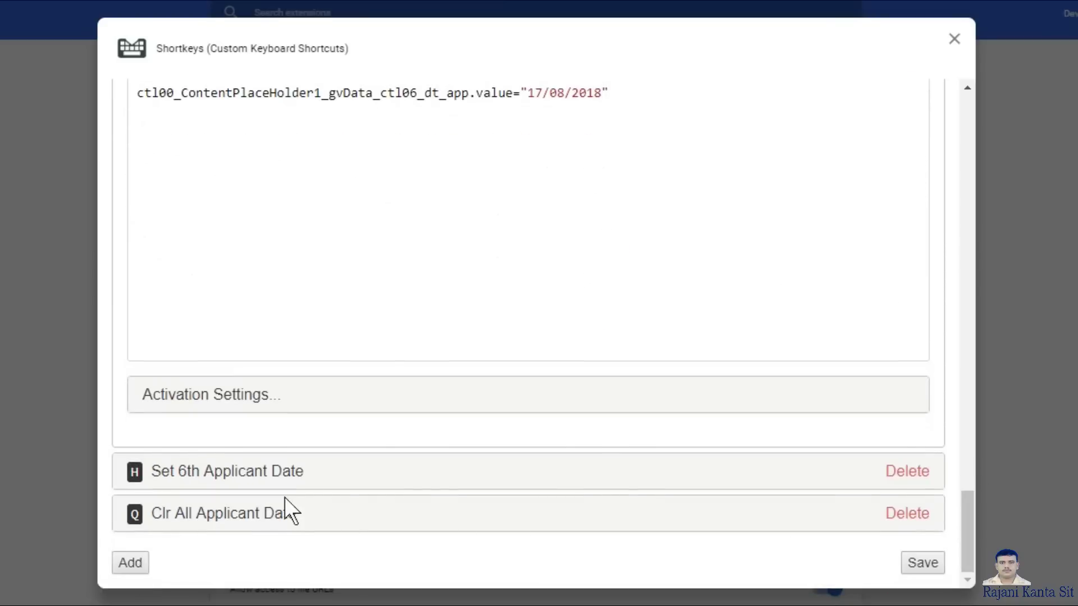
Set the 6th Applicant Date shortcut to 17/08/2018 and save the Shortkeys settings
{"action": "left_click", "coordinate": [275, 474]}
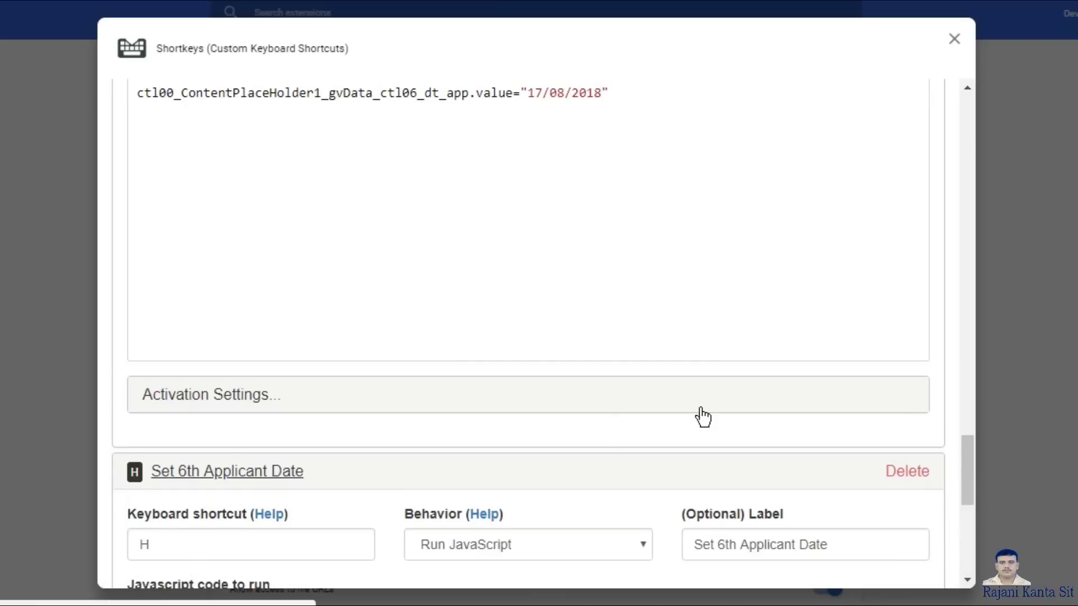
{"action": "scroll", "coordinate": [702, 415], "scroll_direction": "down", "scroll_amount": 3}
{"action": "scroll", "coordinate": [700, 410], "scroll_direction": "down", "scroll_amount": 4}
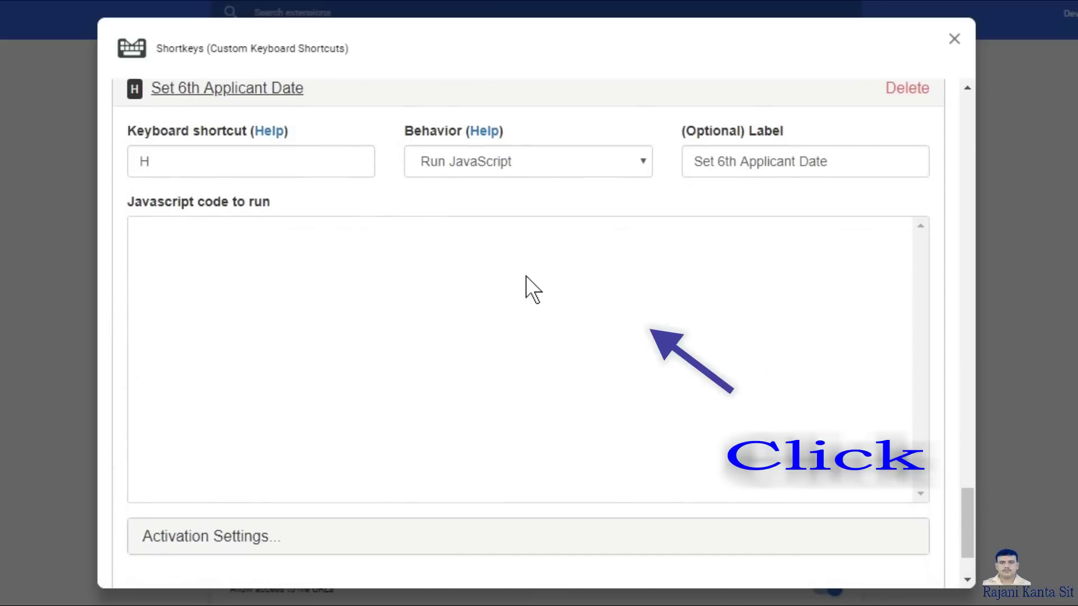
{"action": "left_click", "coordinate": [526, 275]}
{"action": "type", "text": "ctl00_ContentPlaceHolder1_gvData_ctl07_dt_app.value=\"16/08/2018\""}
{"action": "left_click_drag", "start_coordinate": [601, 235], "coordinate": [527, 236]}
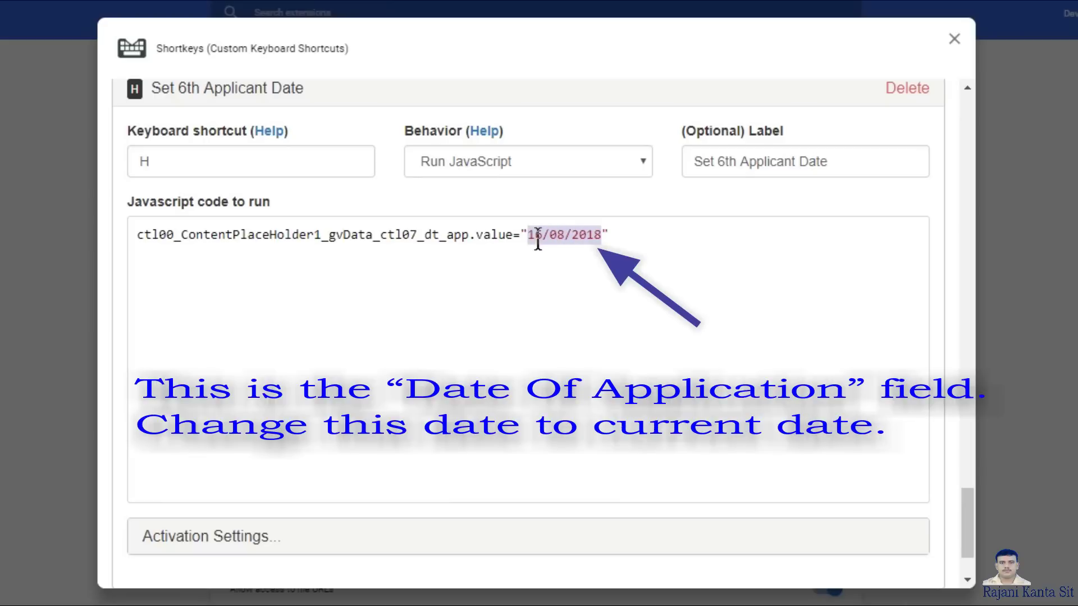
{"action": "right_click", "coordinate": [548, 238]}
{"action": "left_click", "coordinate": [595, 297]}
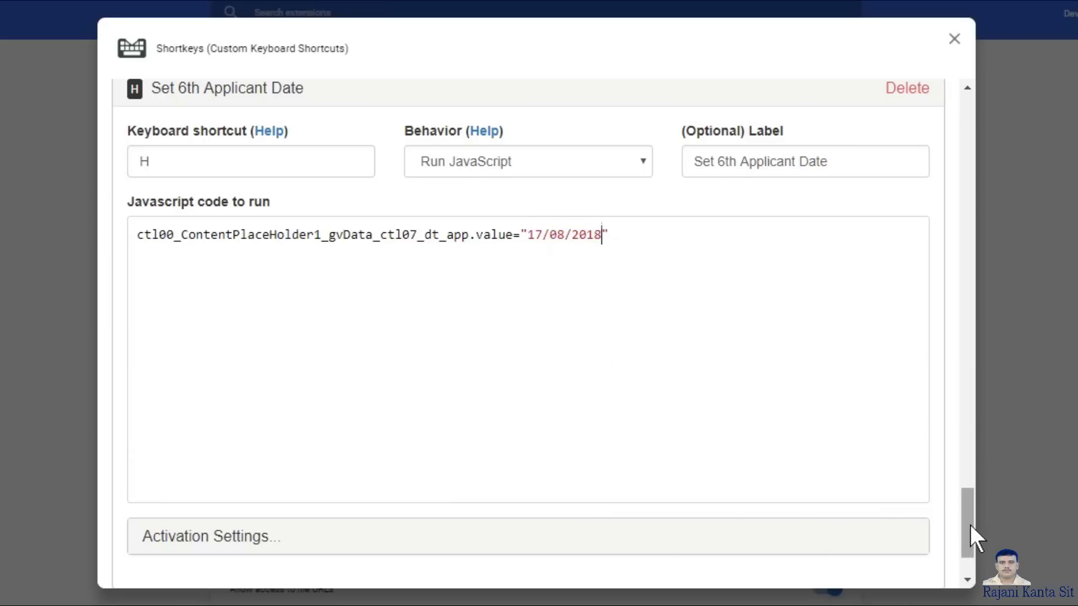
{"action": "left_click_drag", "start_coordinate": [969, 528], "coordinate": [969, 541]}
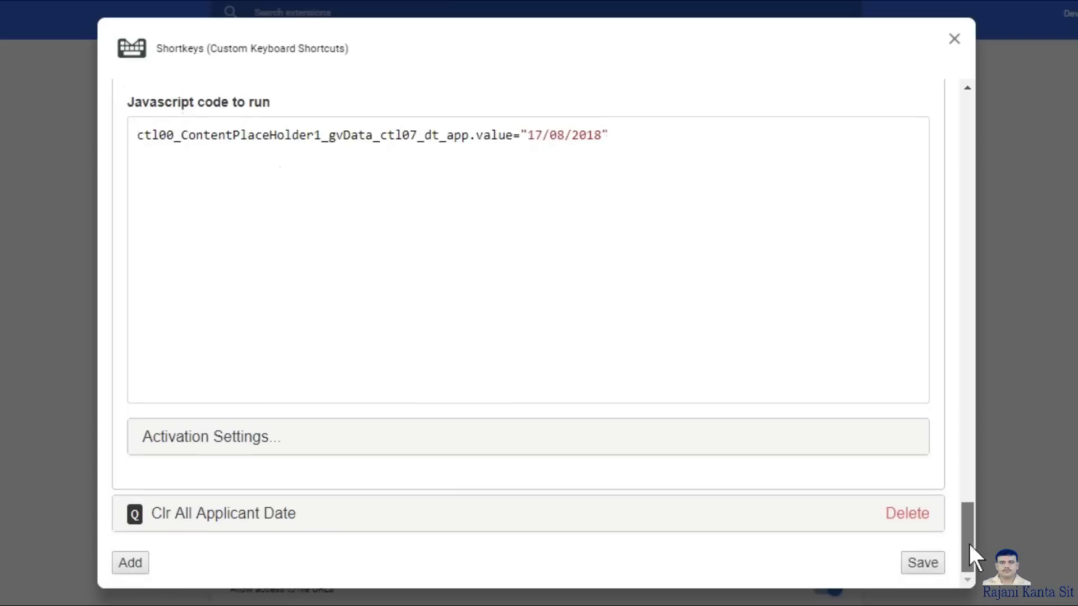
{"action": "left_click", "coordinate": [920, 564]}
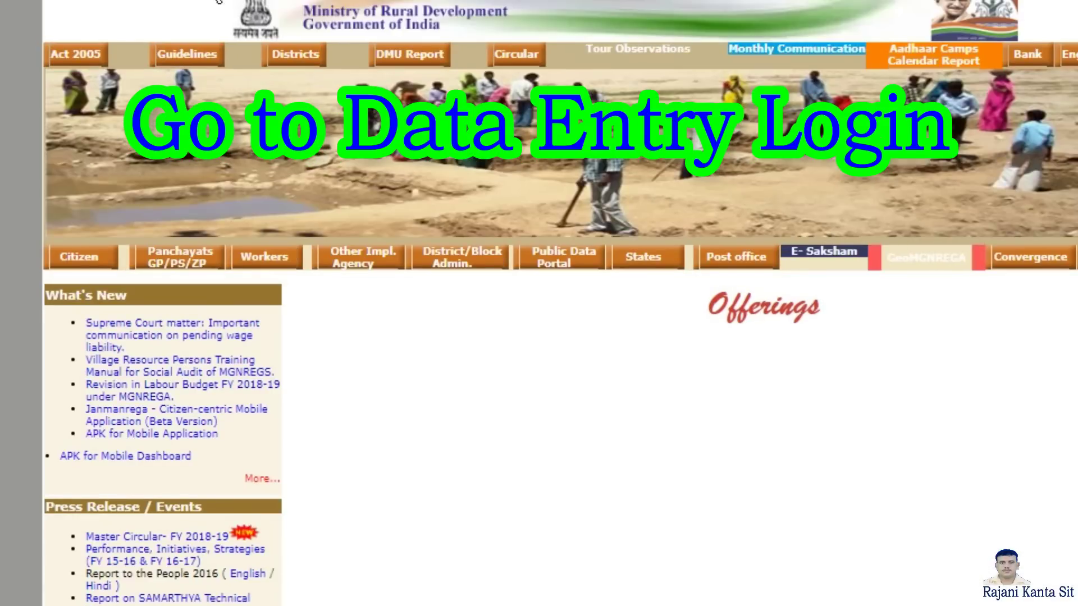
Go from Panchayats to the Gram Panchayat data entry login for West Bengal
{"action": "left_click", "coordinate": [172, 258]}
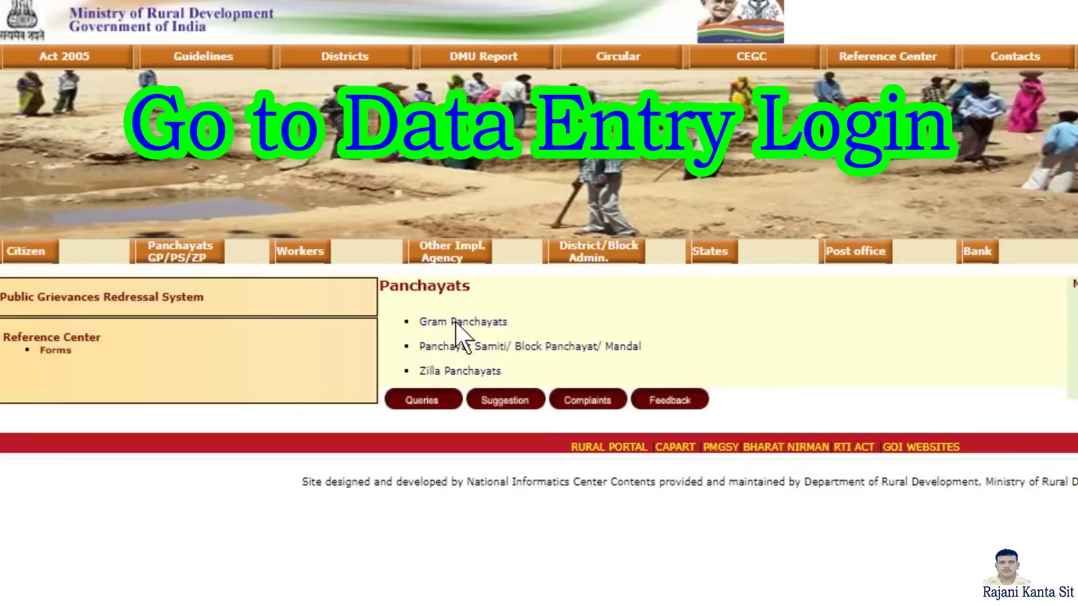
{"action": "left_click", "coordinate": [456, 322]}
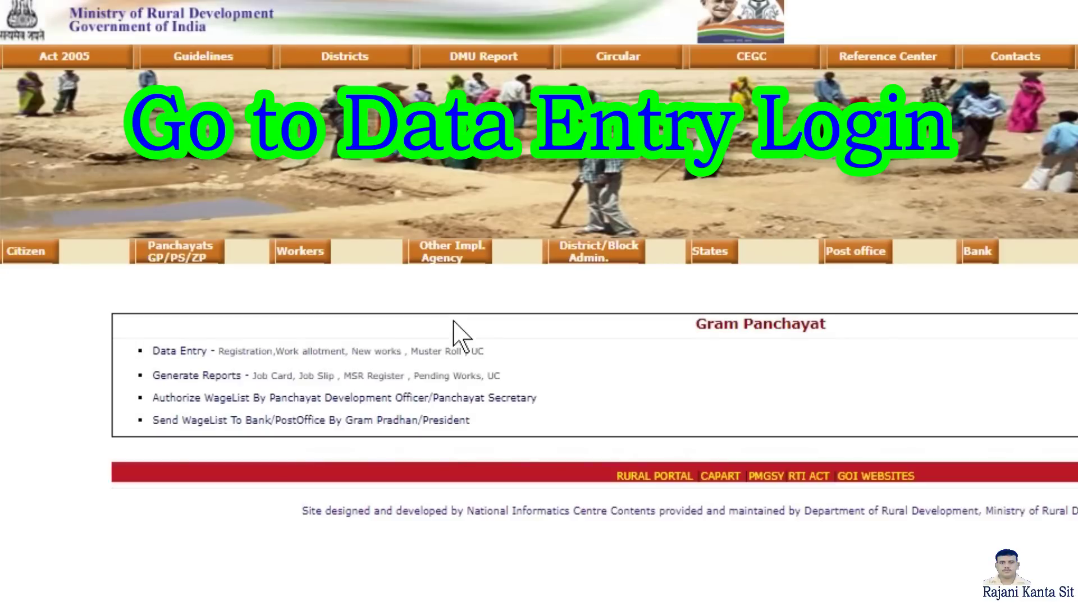
{"action": "left_click", "coordinate": [176, 353]}
{"action": "left_click", "coordinate": [584, 555]}
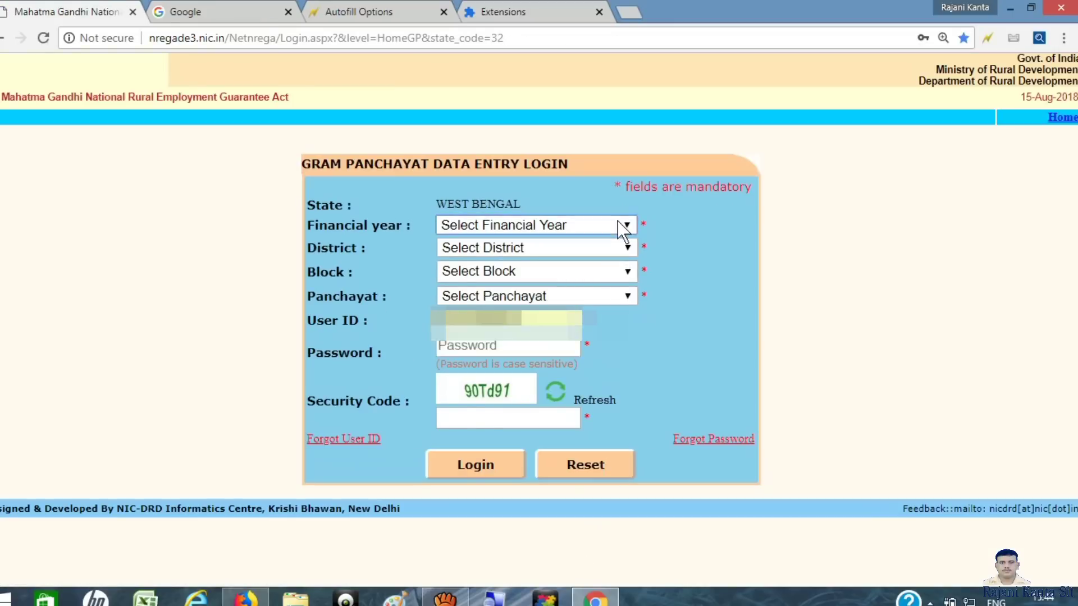
Log in with year 2018-2019, district BIRBHUM, block RAJNAGAR, panchayat and security code
{"action": "left_click", "coordinate": [624, 226]}
{"action": "left_click", "coordinate": [481, 416]}
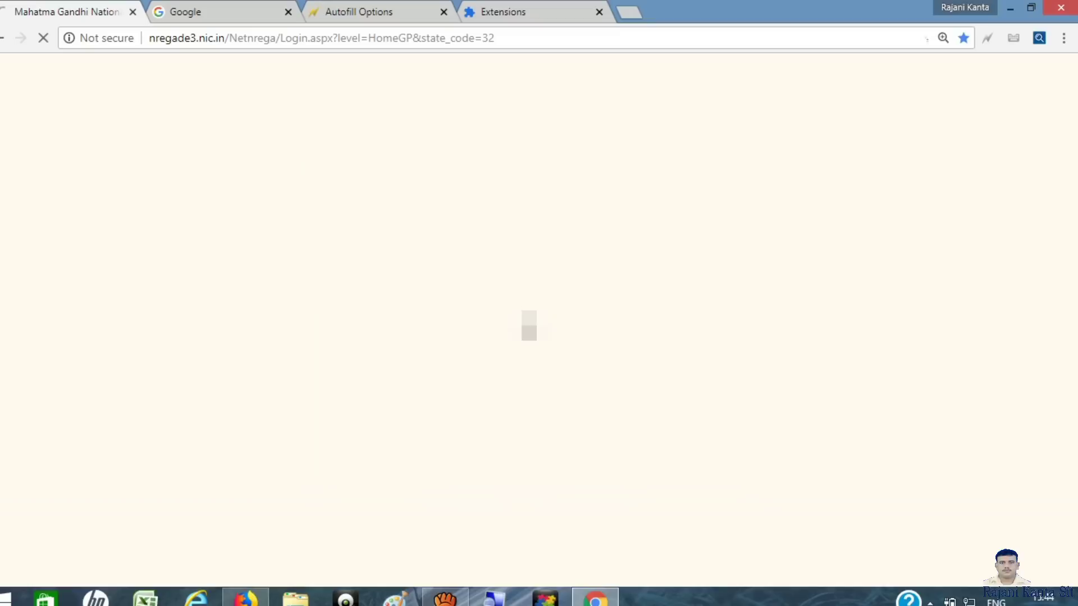
{"action": "left_click", "coordinate": [517, 248]}
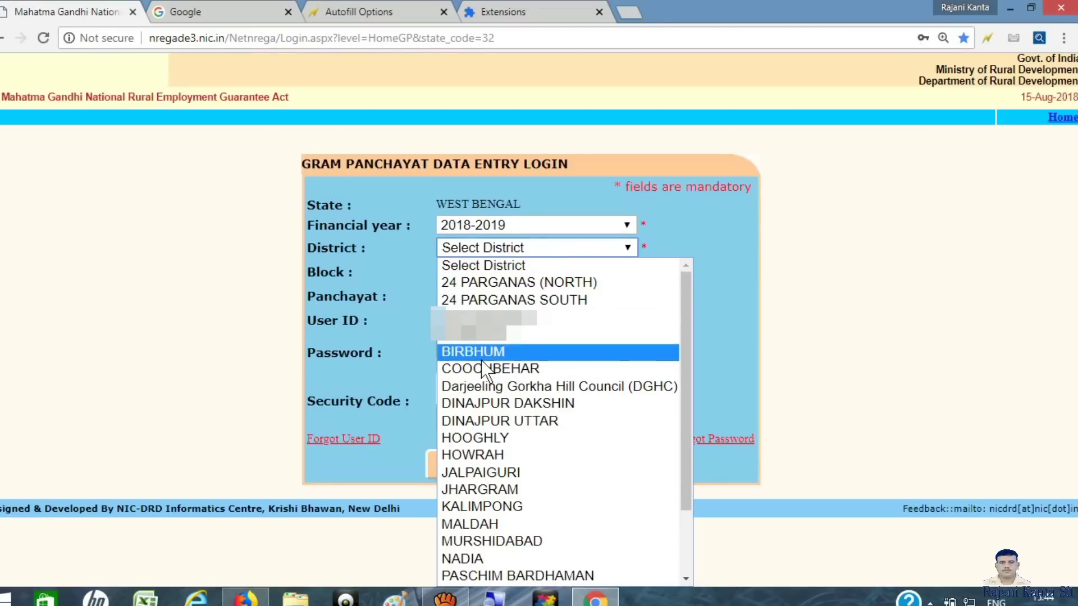
{"action": "left_click", "coordinate": [483, 359]}
{"action": "left_click", "coordinate": [533, 273]}
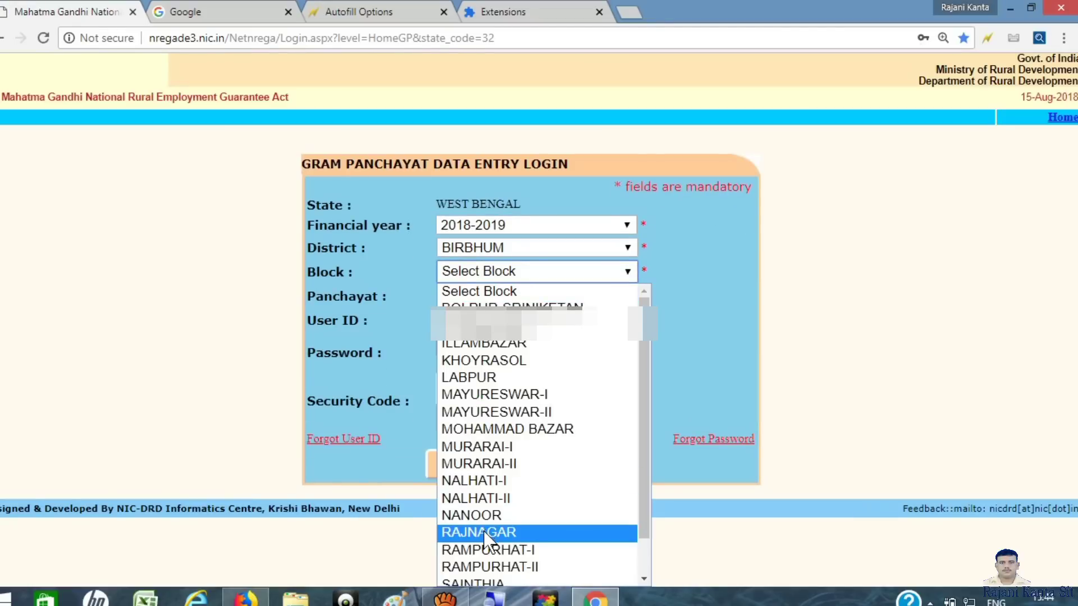
{"action": "left_click", "coordinate": [484, 533]}
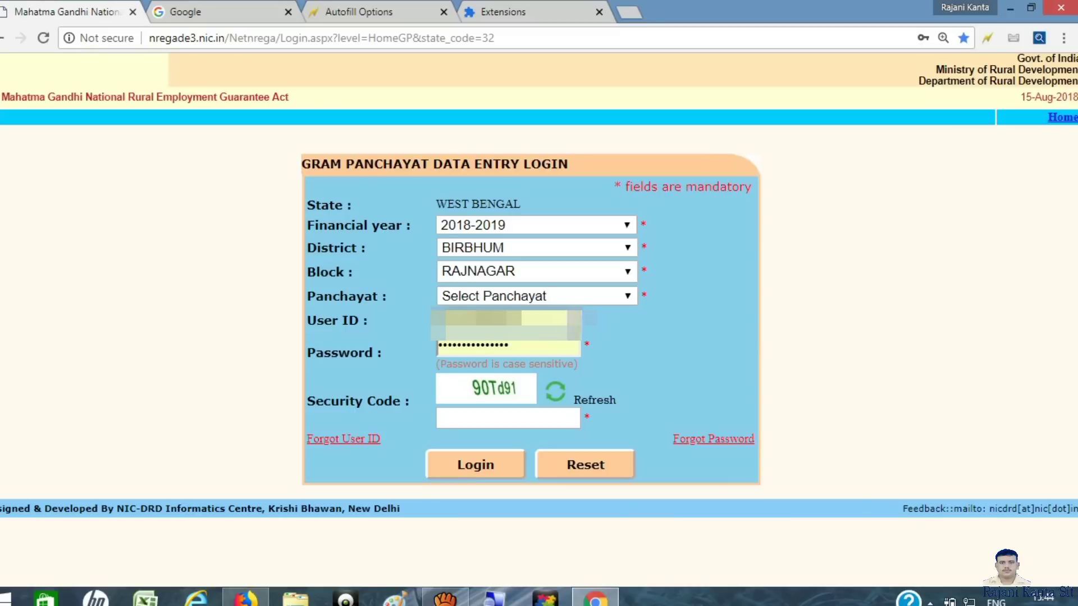
{"action": "left_click", "coordinate": [584, 297]}
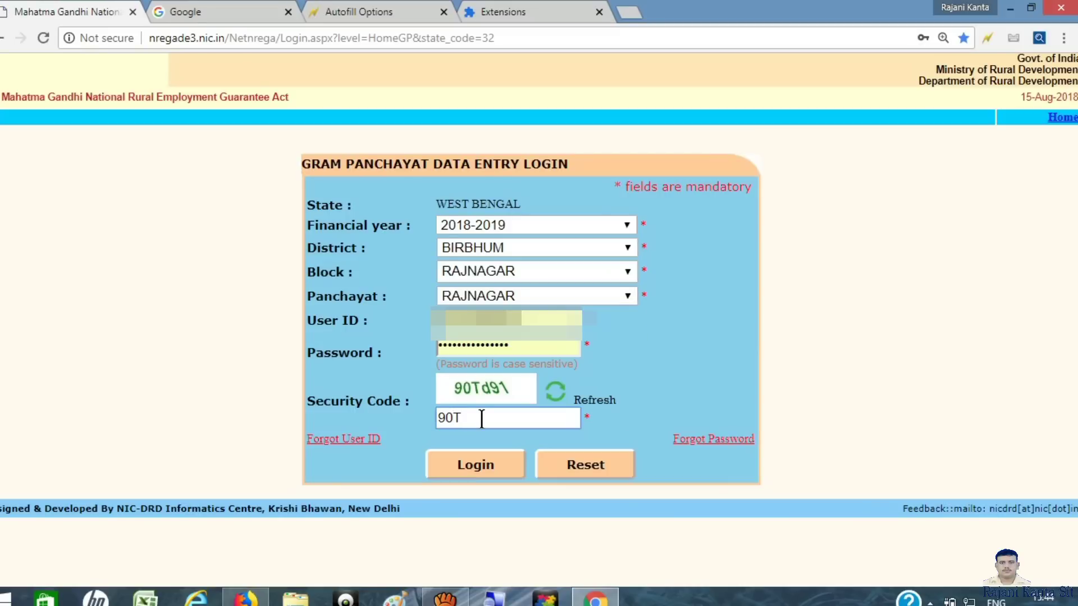
{"action": "left_click", "coordinate": [494, 470]}
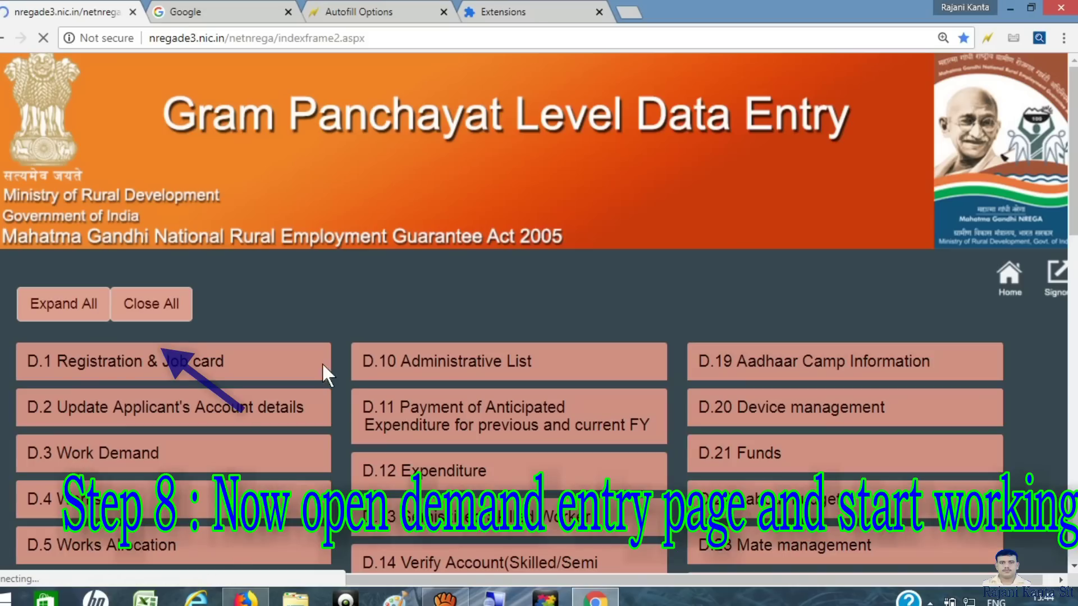
Open Demand for Work Entry under D.3 Work Demand and choose village RAJNAGAR-10
{"action": "scroll", "coordinate": [284, 282], "scroll_direction": "down", "scroll_amount": 3}
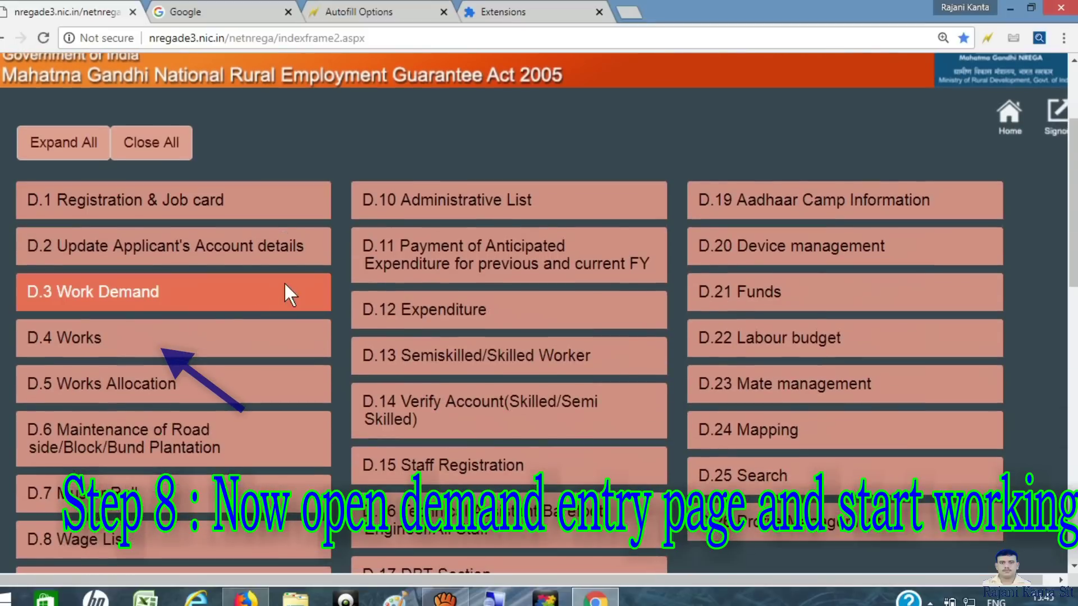
{"action": "left_click", "coordinate": [100, 297]}
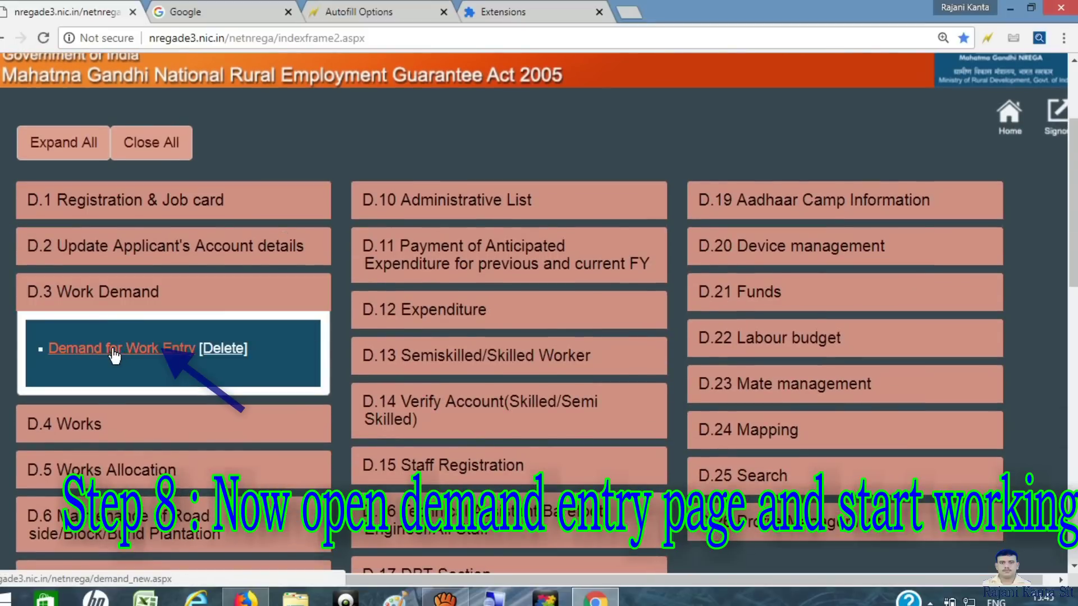
{"action": "left_click", "coordinate": [114, 353]}
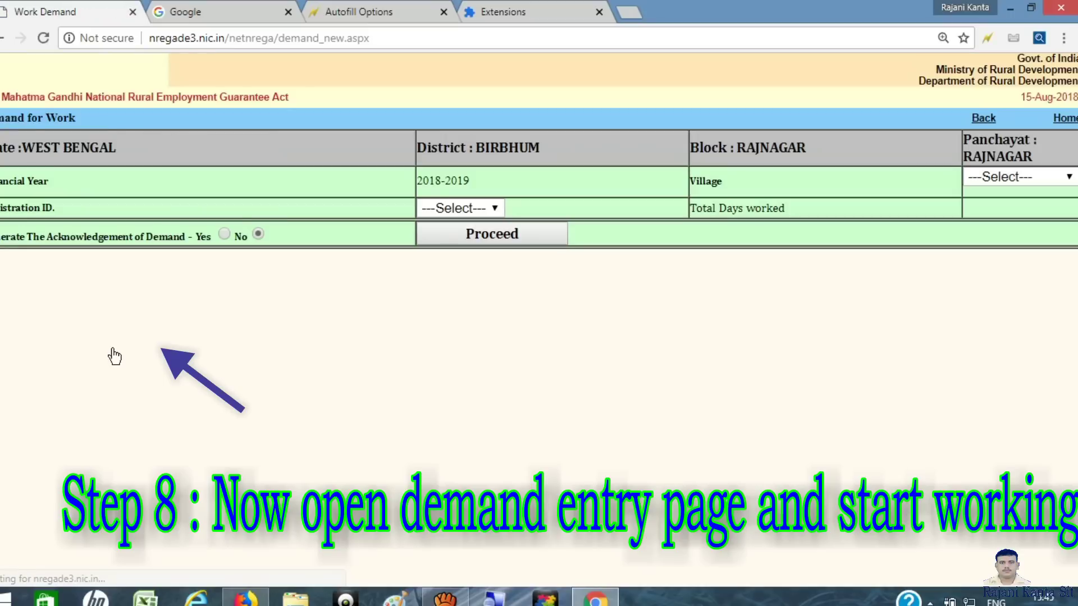
{"action": "left_click", "coordinate": [1041, 178]}
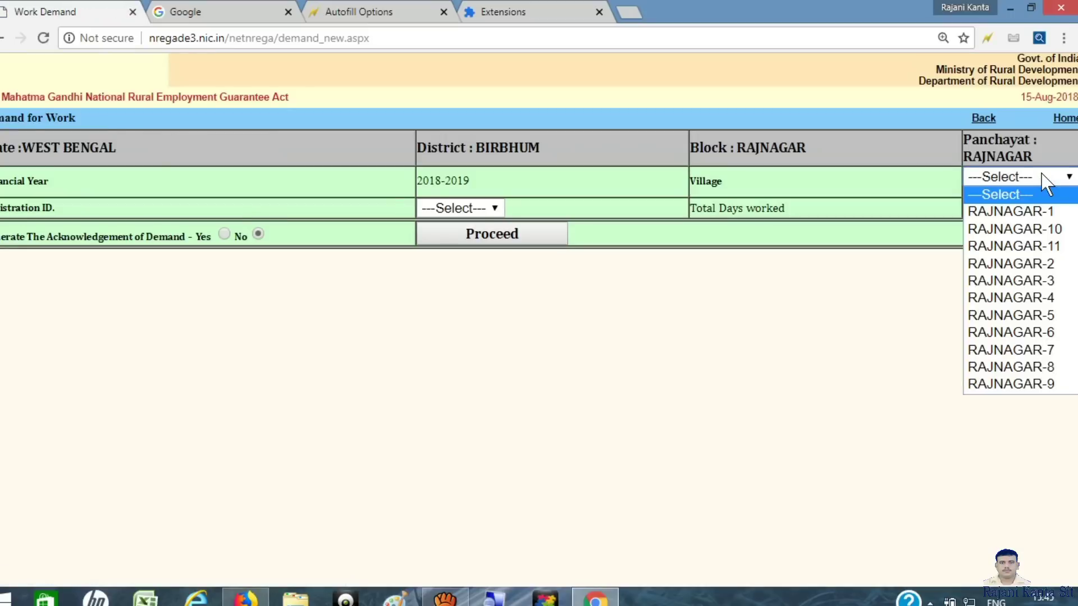
{"action": "left_click", "coordinate": [1048, 228]}
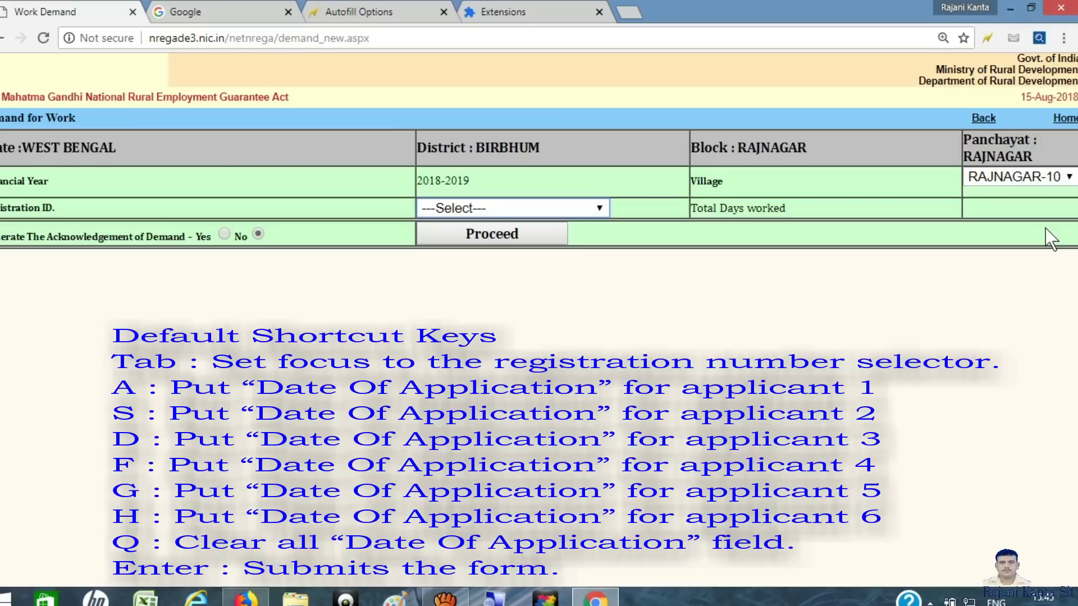
{"action": "left_click", "coordinate": [581, 209]}
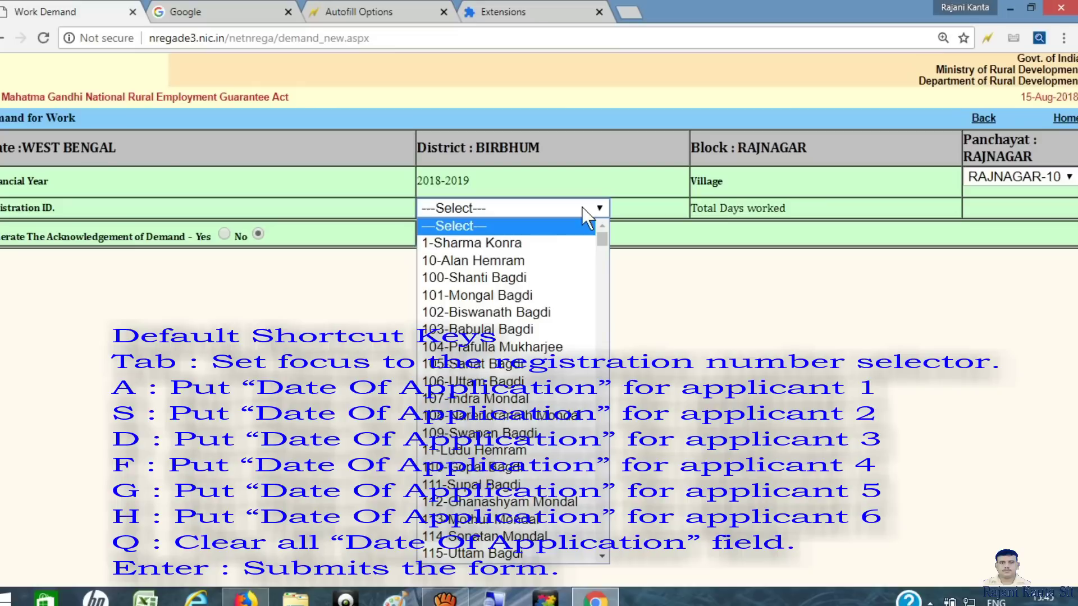
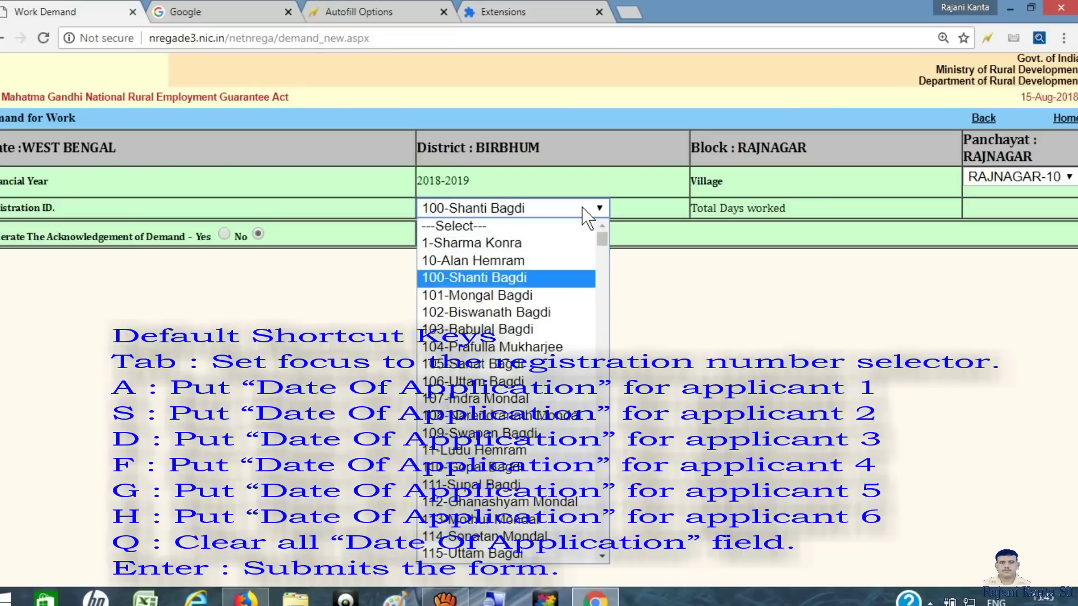
Pick the first registration and give applicant 1 the date 17/08/2018 via the A shortcut
{"action": "key", "text": "Return"}
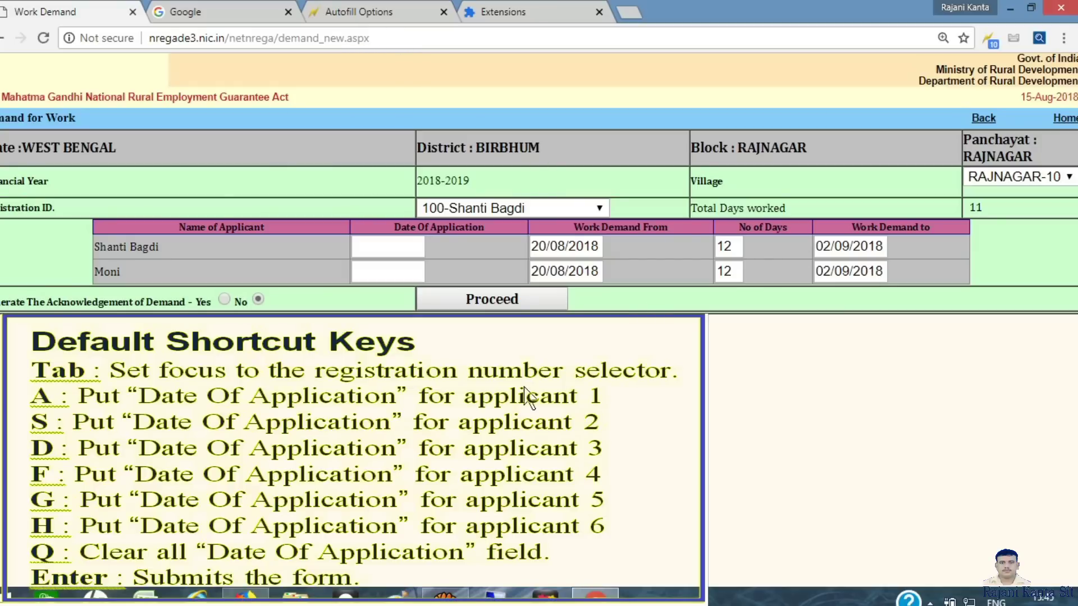
{"action": "left_click", "coordinate": [561, 11]}
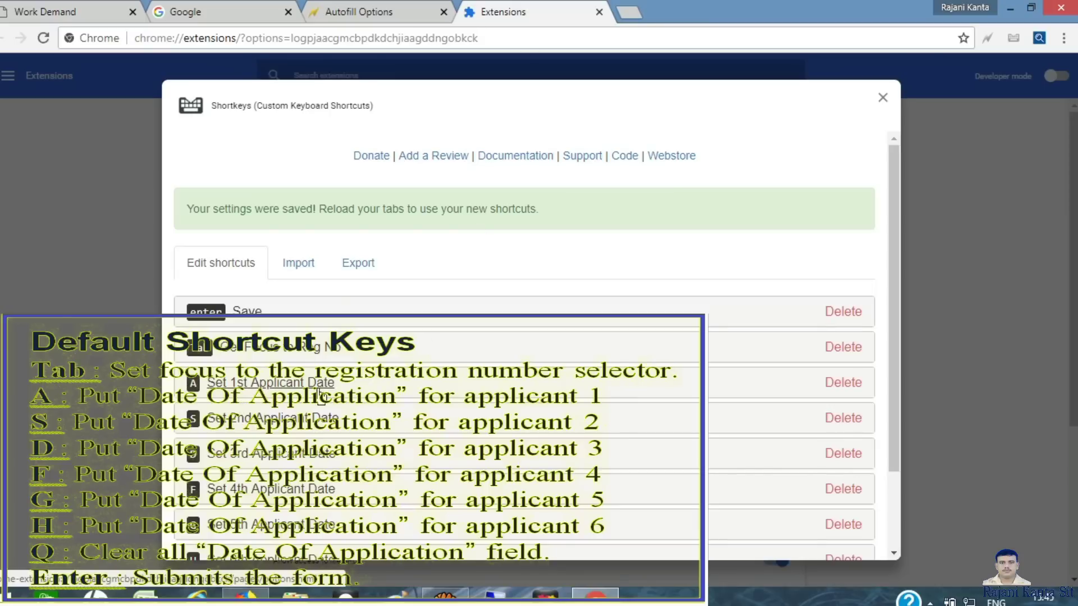
{"action": "left_click", "coordinate": [75, 11]}
{"action": "key", "text": "a"}
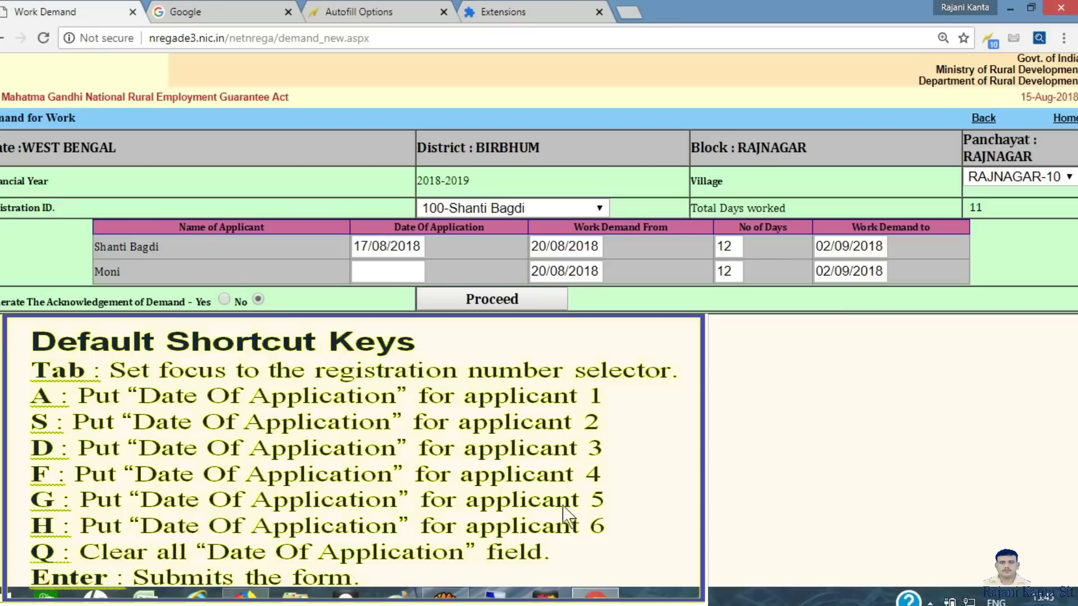
Submit the first household's work demand and dismiss the success message
{"action": "key", "text": "Return"}
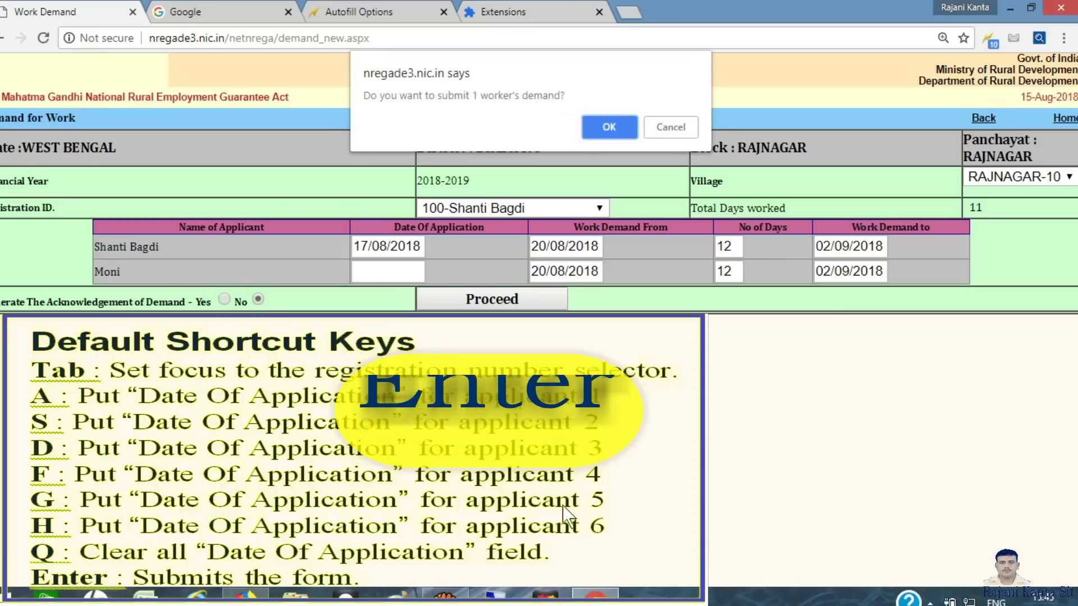
{"action": "key", "text": "Return"}
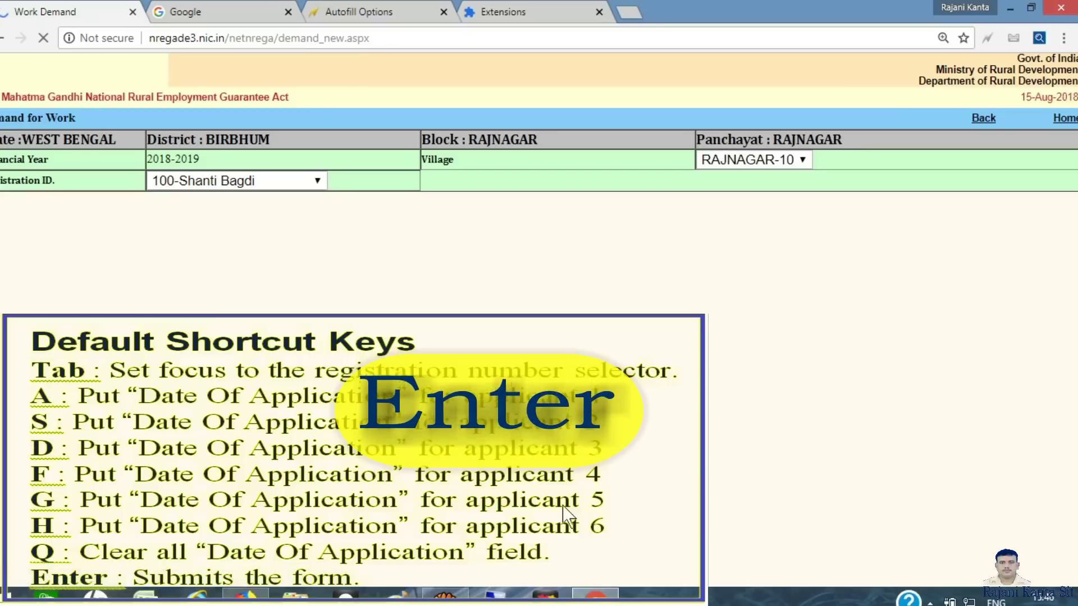
{"action": "key", "text": "Return"}
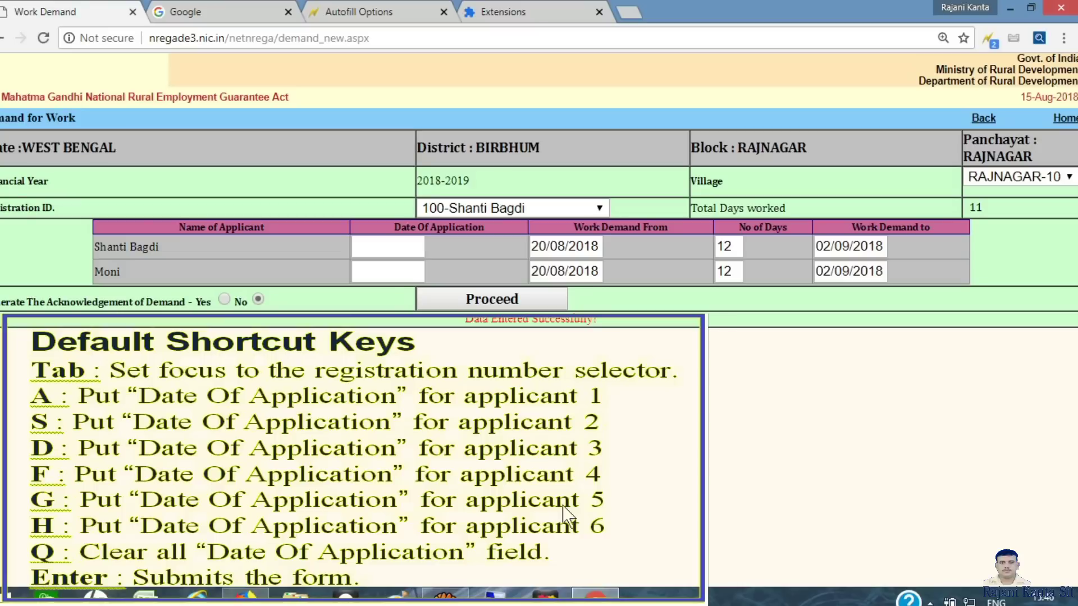
For the next registration, date the second applicant with S and submit the demand
{"action": "key", "text": "Tab"}
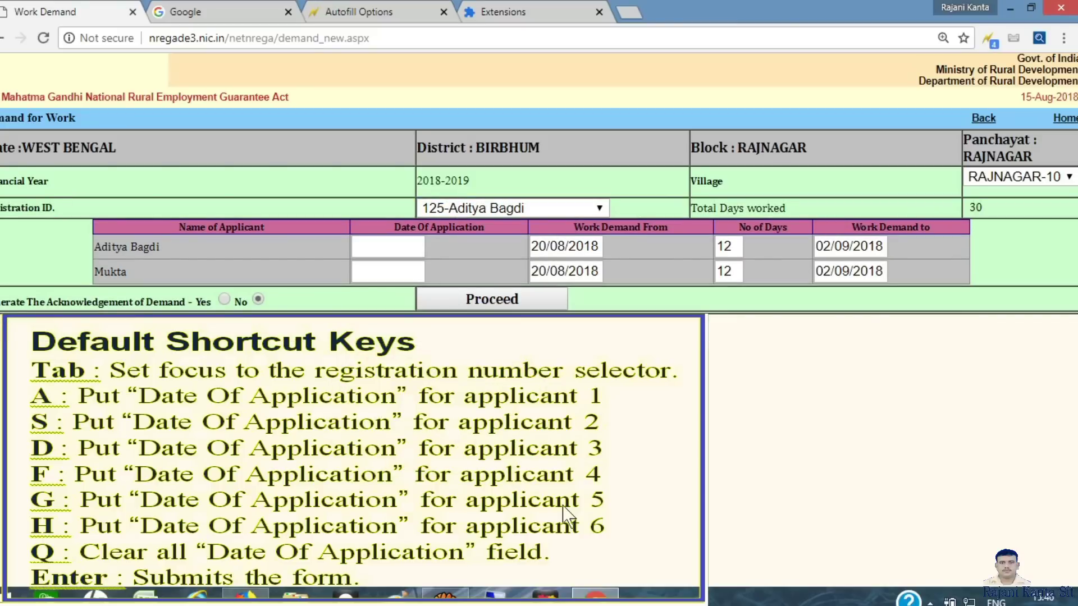
{"action": "key", "text": "s"}
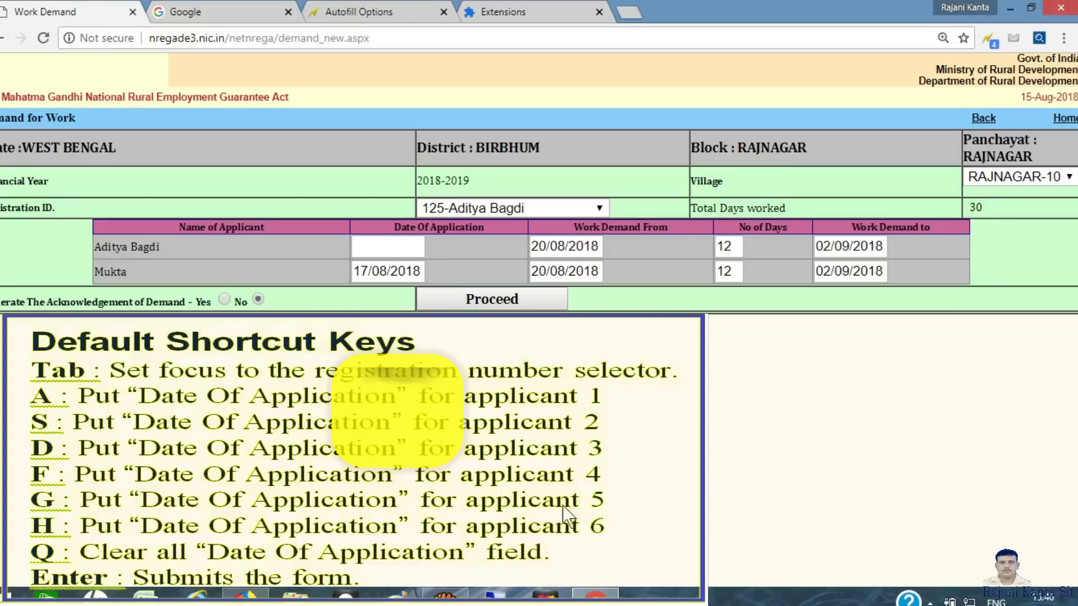
{"action": "key", "text": "Return"}
{"action": "key", "text": "Return"}
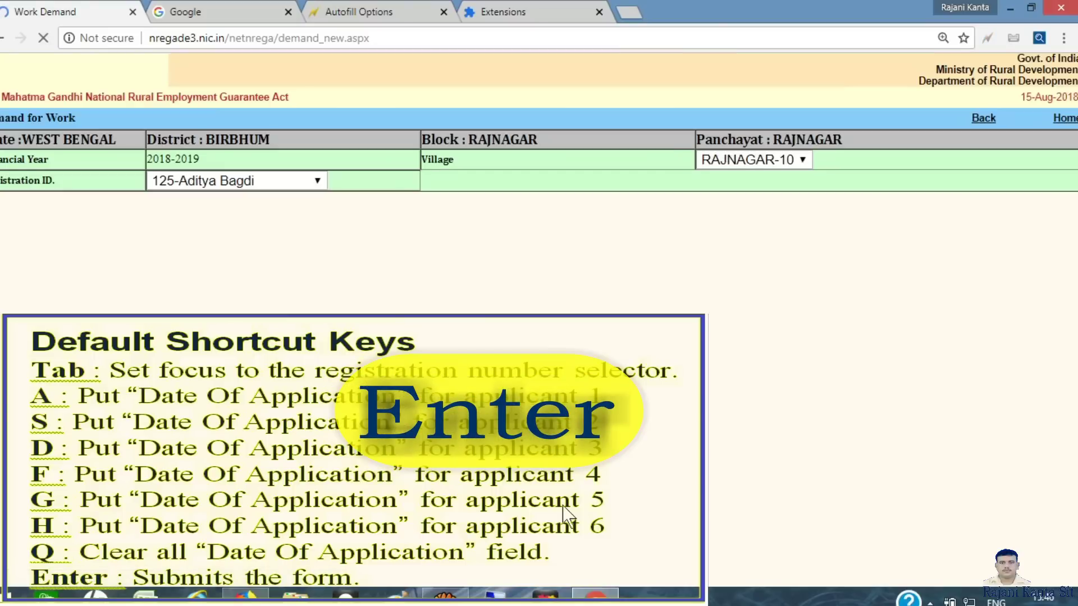
{"action": "key", "text": "Return"}
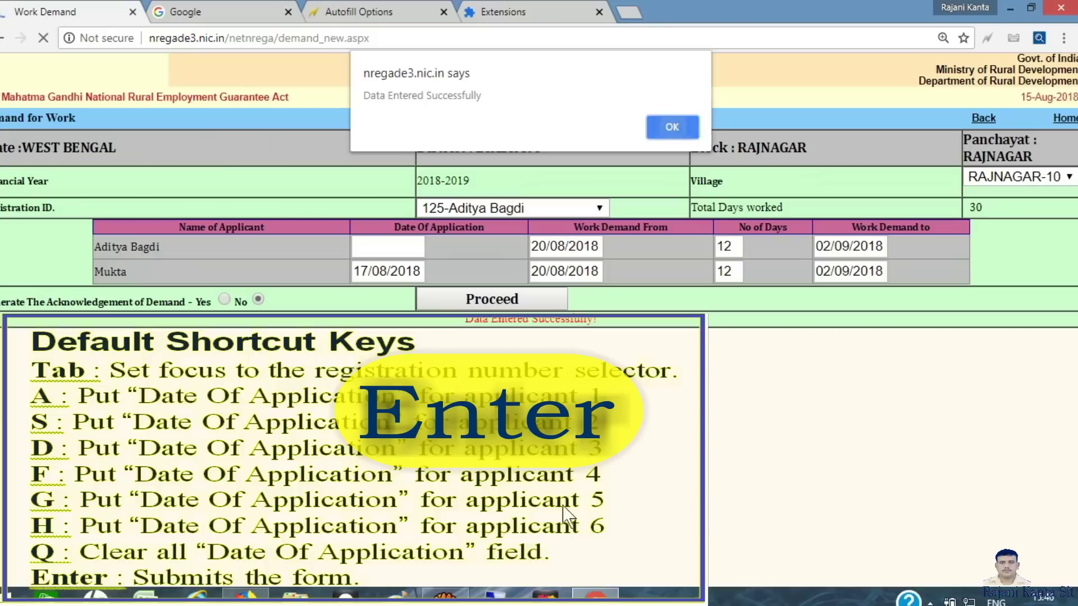
{"action": "key", "text": "Tab"}
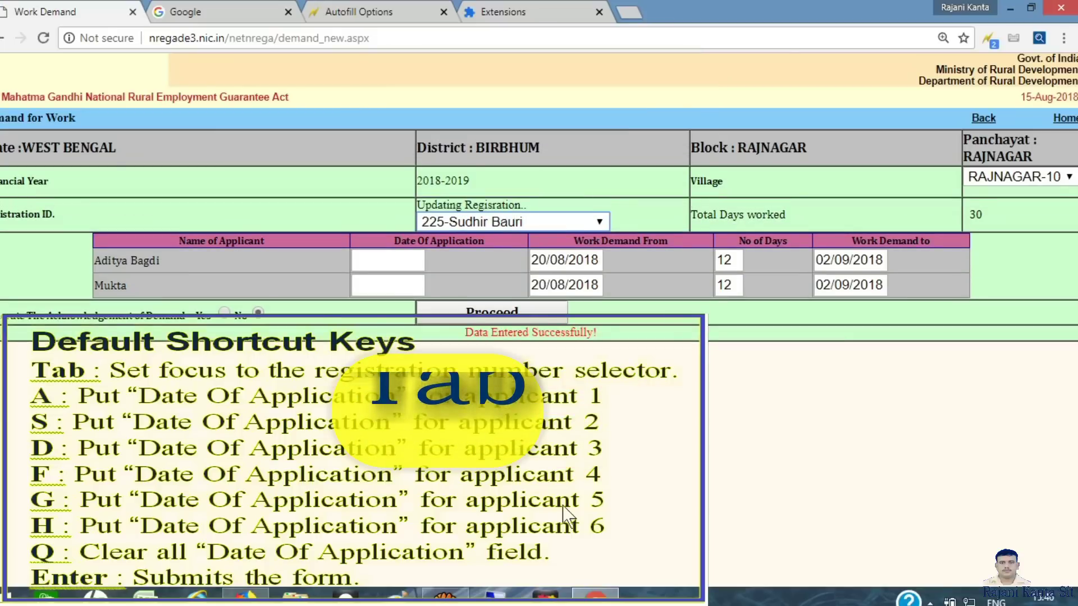
Date the third applicant with D and submit the demand, confirming and dismissing alerts
{"action": "key", "text": "d"}
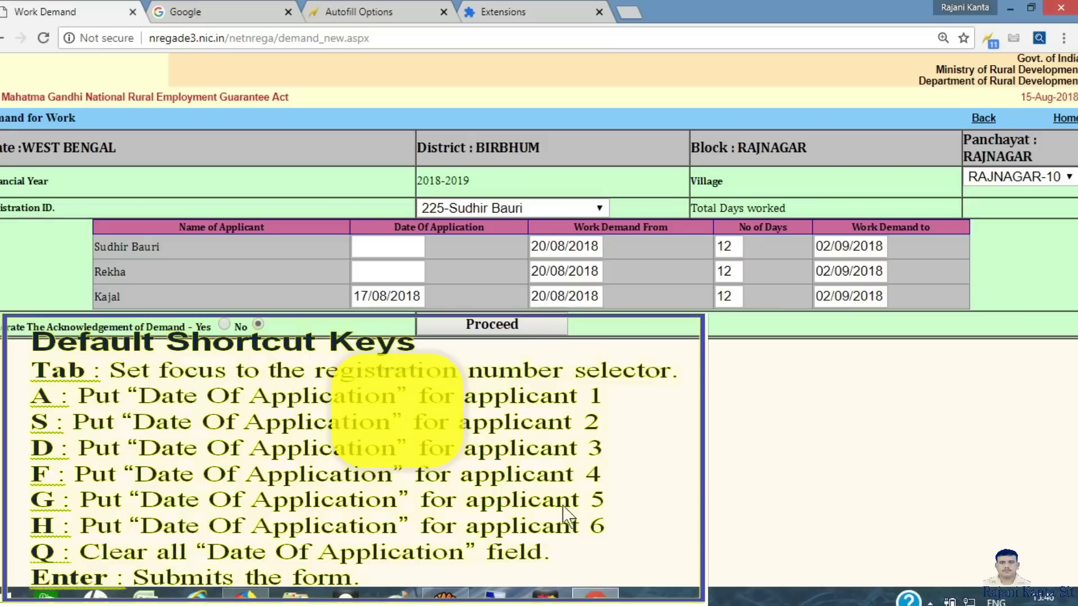
{"action": "key", "text": "Return"}
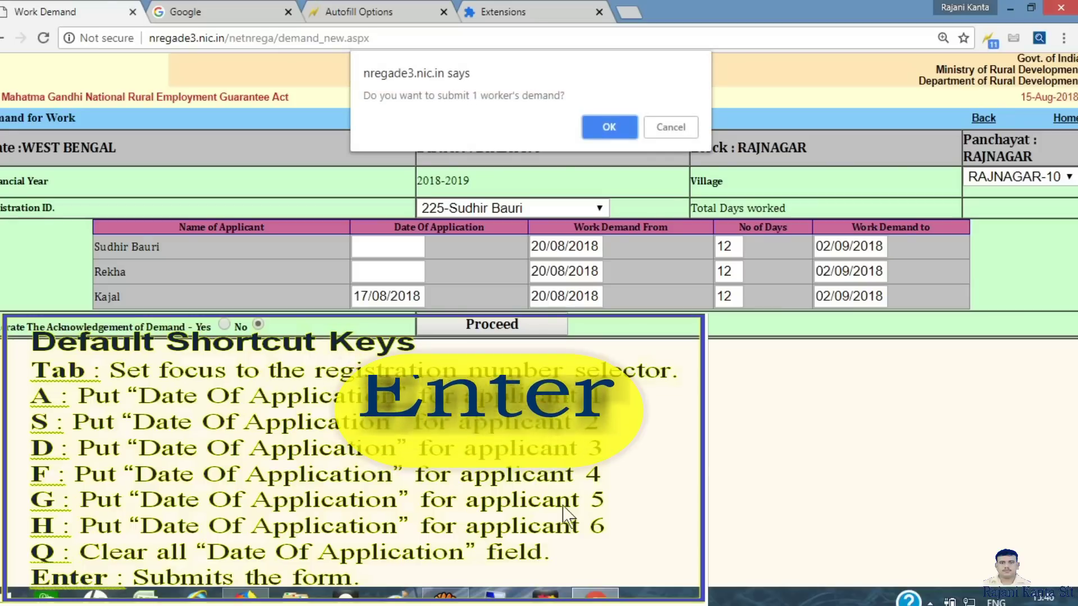
{"action": "key", "text": "Return"}
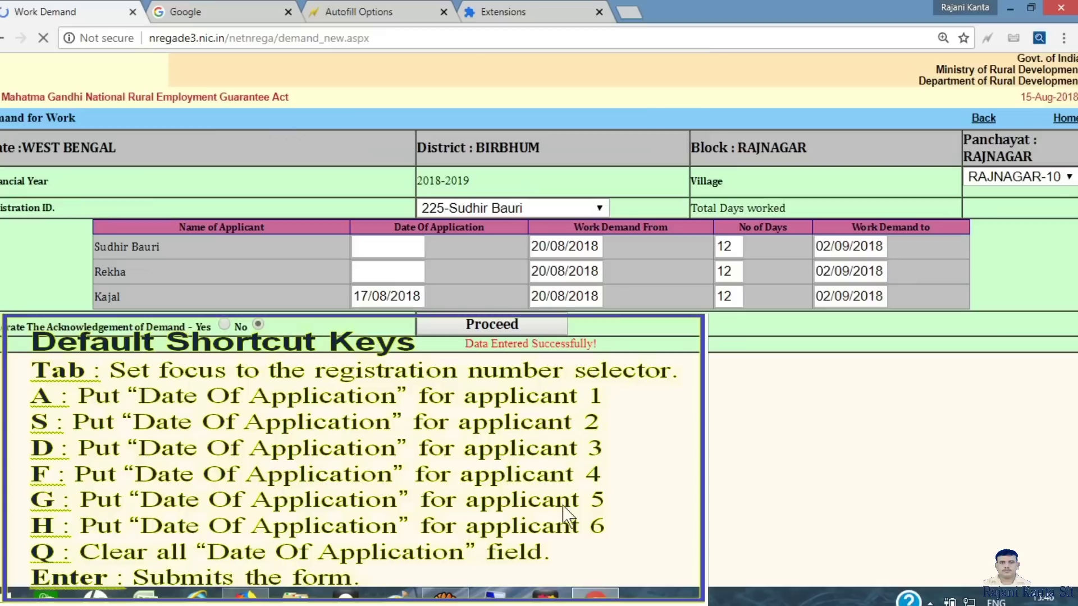
{"action": "key", "text": "Return"}
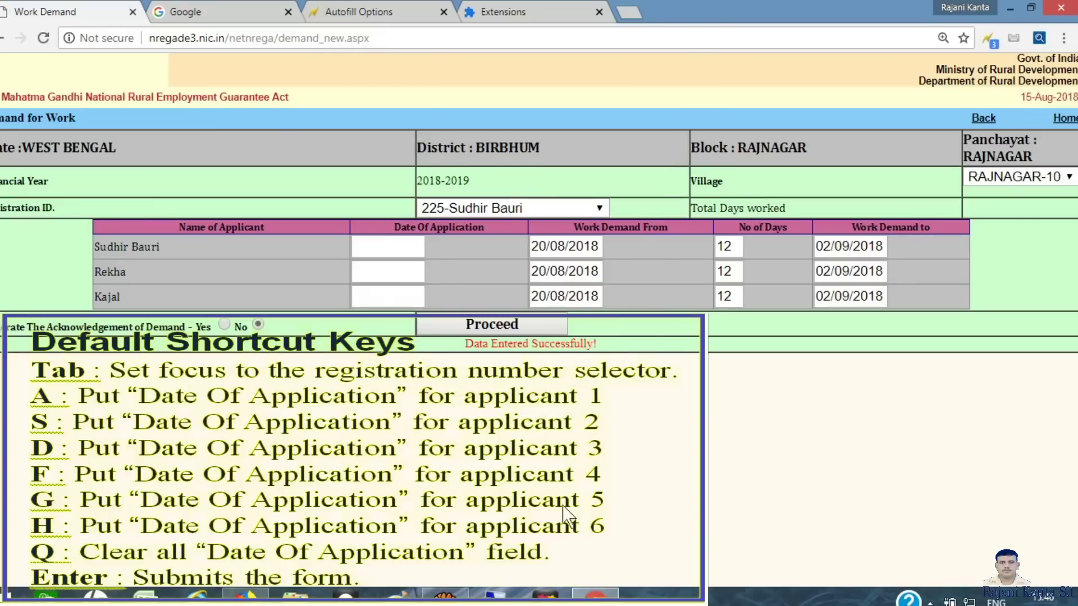
Fill all three applicants' dates with A, S, D, then clear them with Q
{"action": "key", "text": "a"}
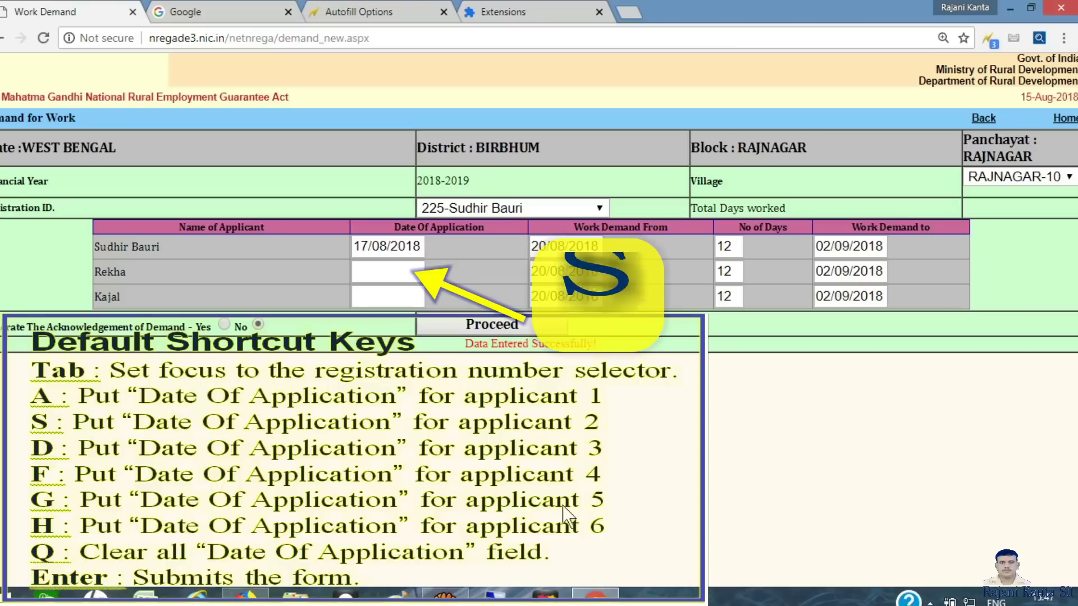
{"action": "key", "text": "s"}
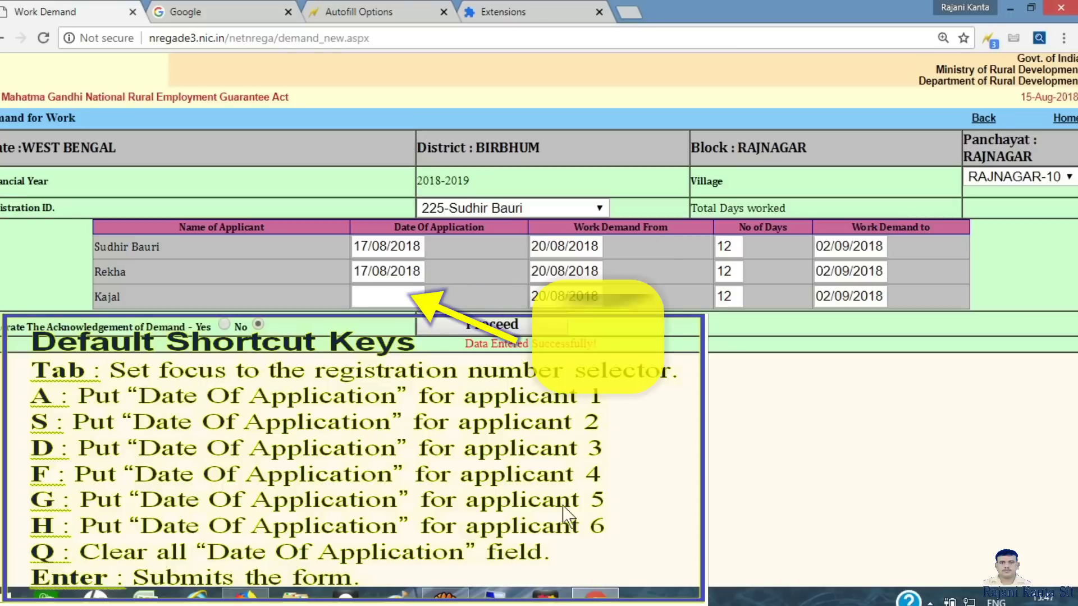
{"action": "key", "text": "d"}
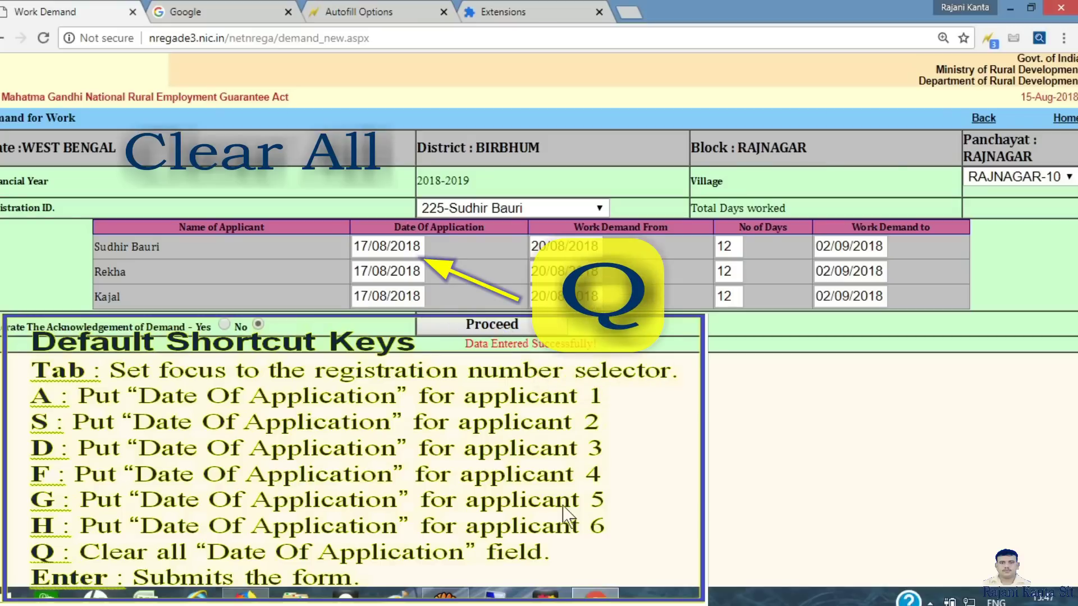
{"action": "key", "text": "q"}
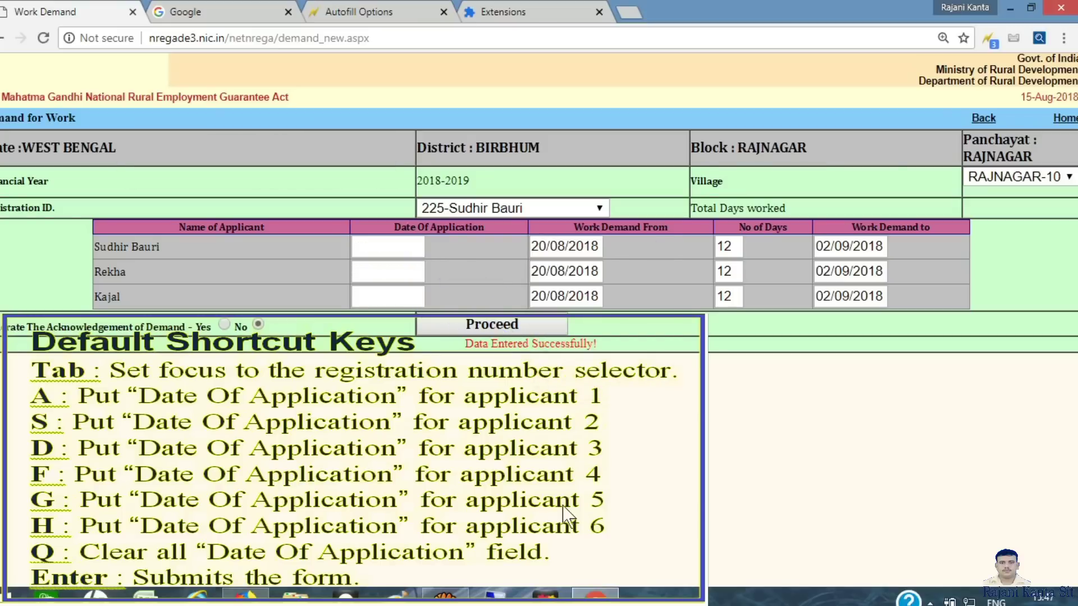